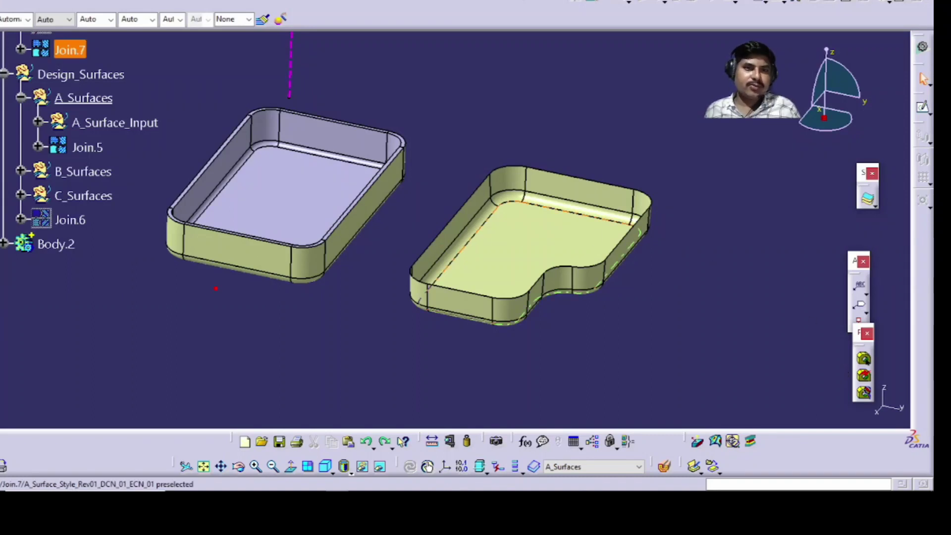
drag(241, 312, 250, 345)
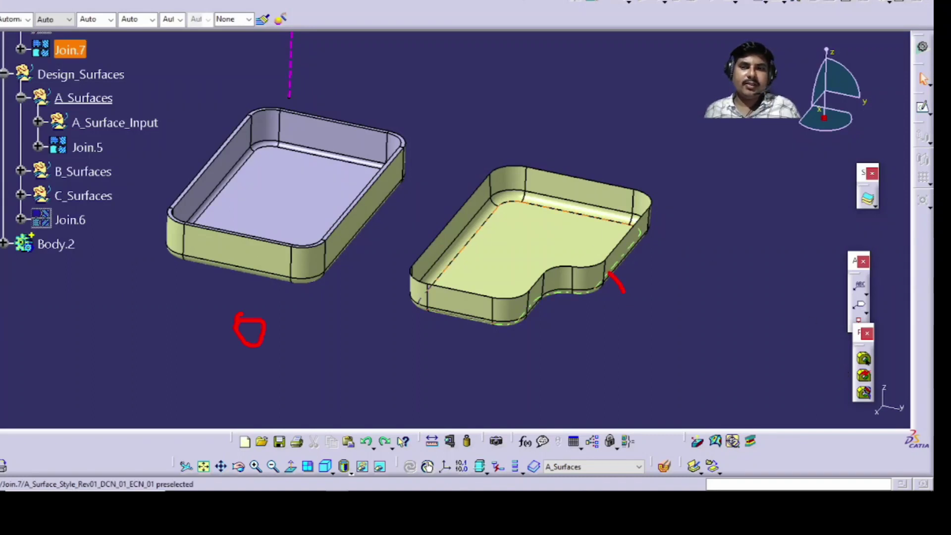
mouse_move(609, 272)
mouse_down()
mouse_move(607, 333)
mouse_move(600, 277)
mouse_up()
drag(545, 359, 555, 398)
drag(566, 355, 585, 400)
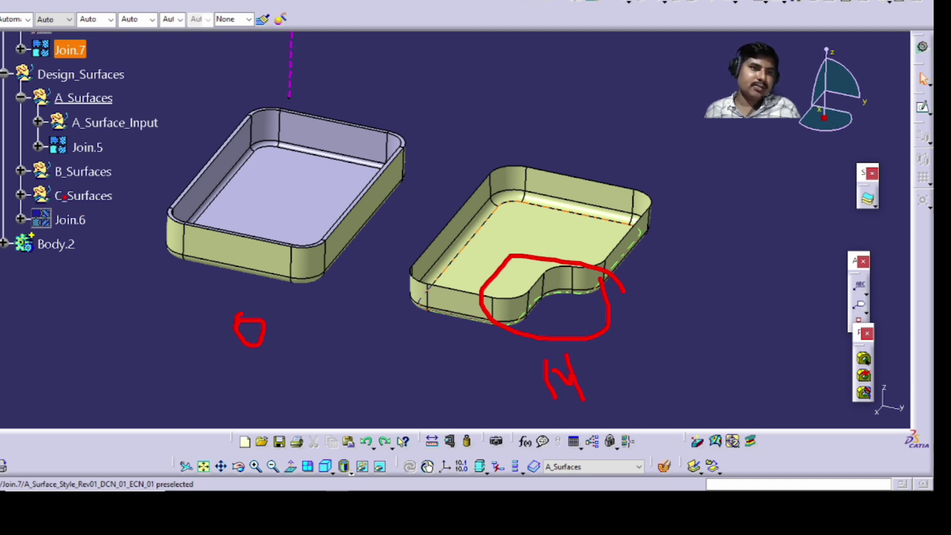
Replace Join.5 with Join.7, mapping its Edge.1 and Edge.2 to the corresponding edges on the notched tray surface
right_click(86, 147)
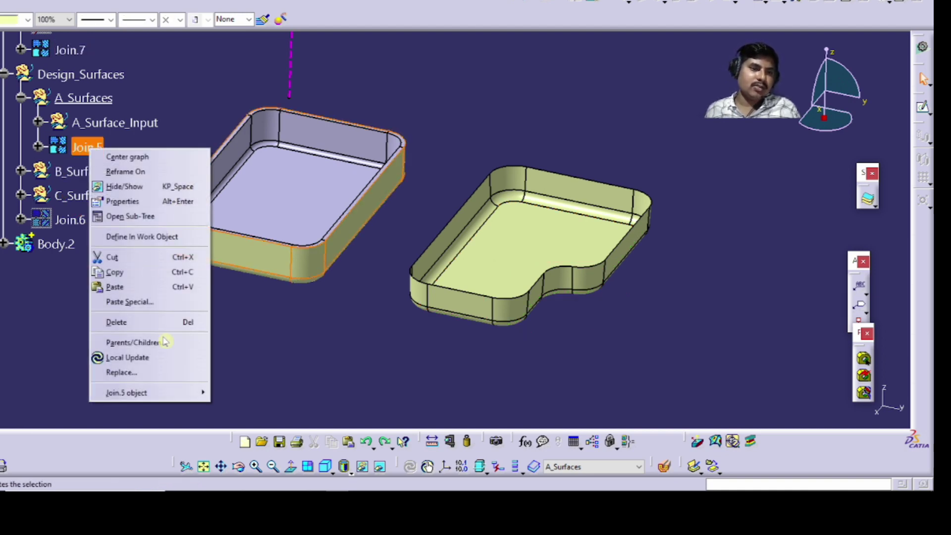
click(191, 372)
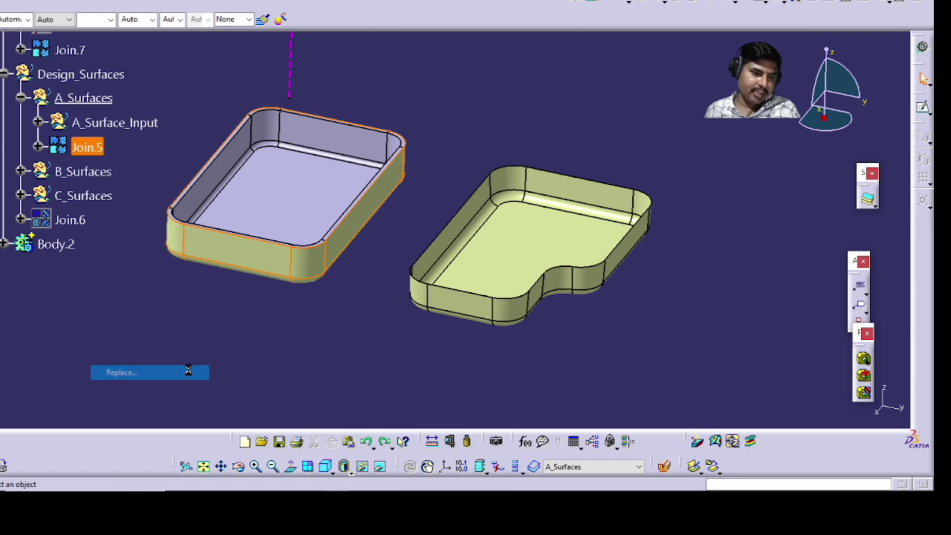
click(89, 57)
middle_drag(411, 163, 350, 204)
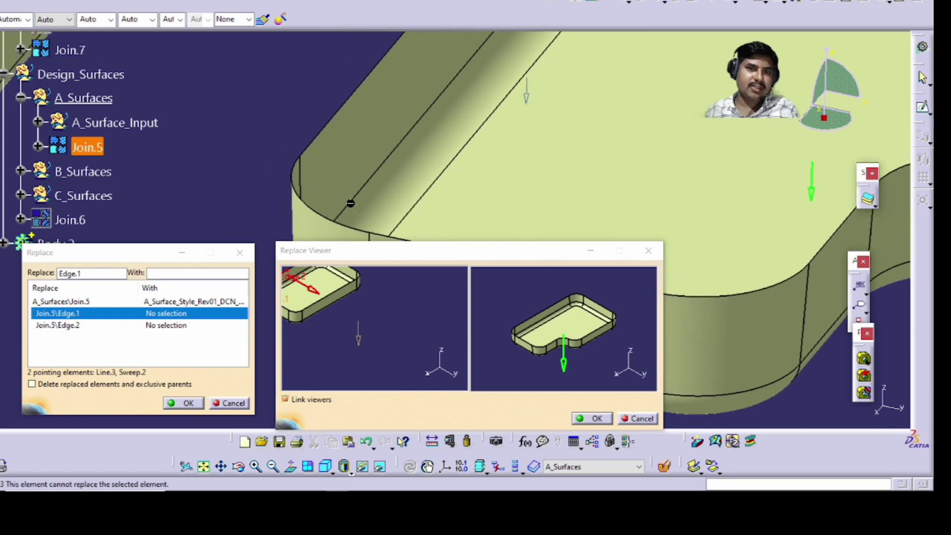
click(337, 210)
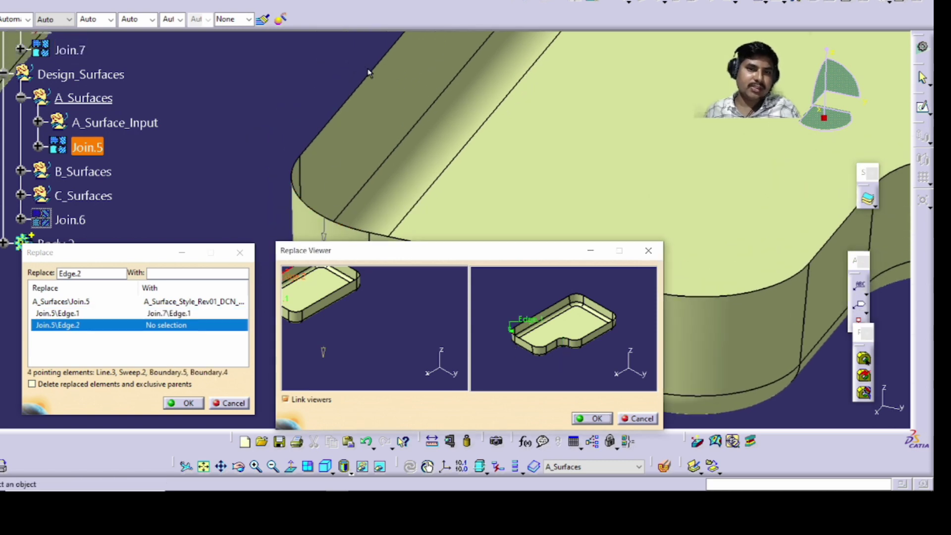
middle_drag(385, 315, 527, 339)
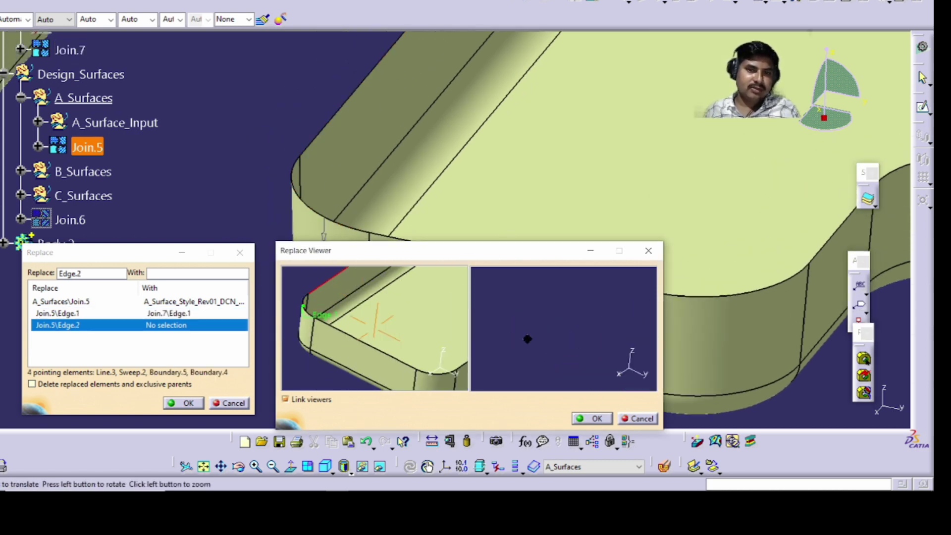
click(378, 74)
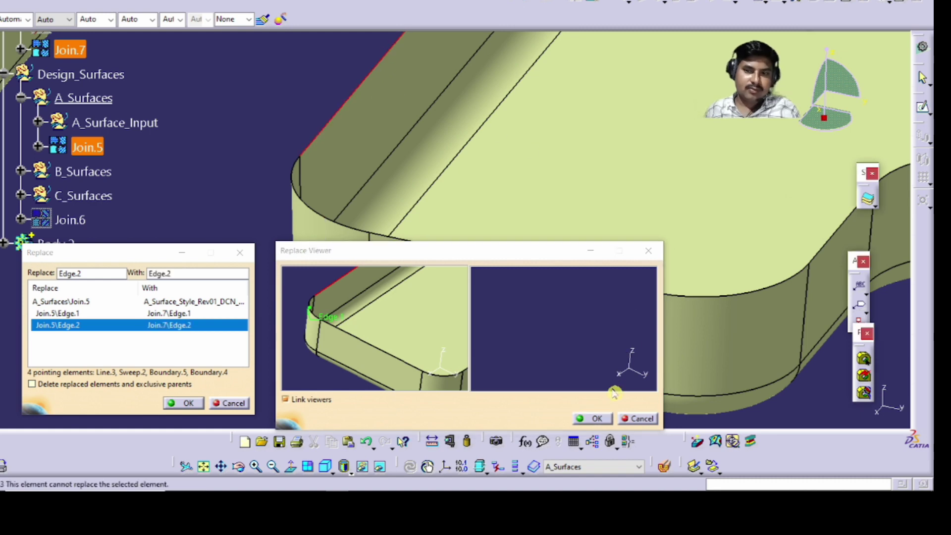
click(593, 418)
ctrl+middle_drag(482, 334, 243, 348)
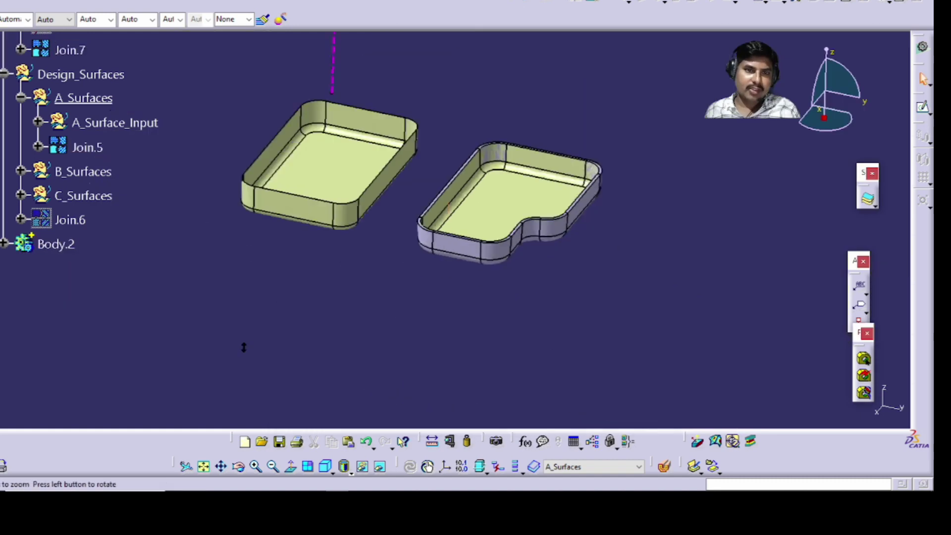
Hide the Join.5 and Join.7 surfaces
right_click(313, 148)
click(338, 183)
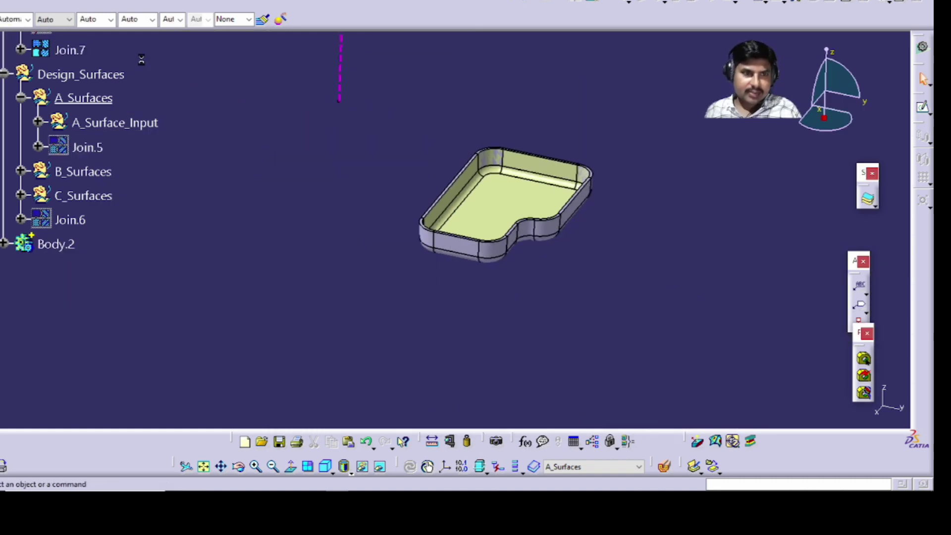
right_click(77, 49)
click(107, 86)
middle_drag(546, 258, 590, 291)
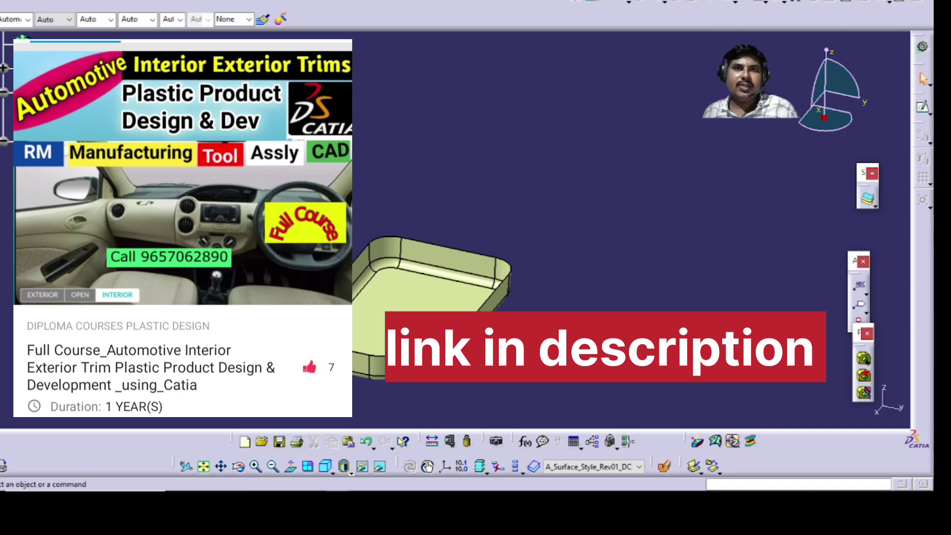
middle_drag(512, 276, 517, 254)
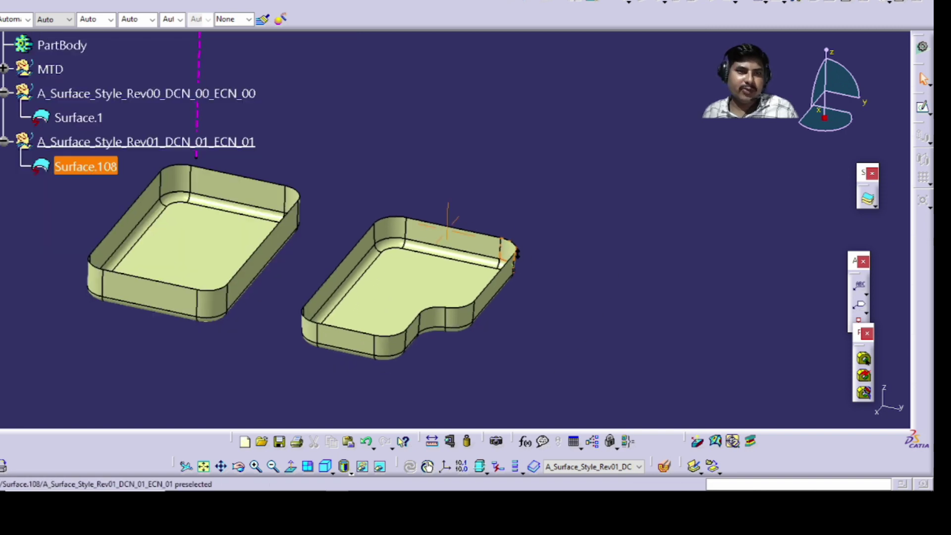
middle_drag(334, 176, 406, 168)
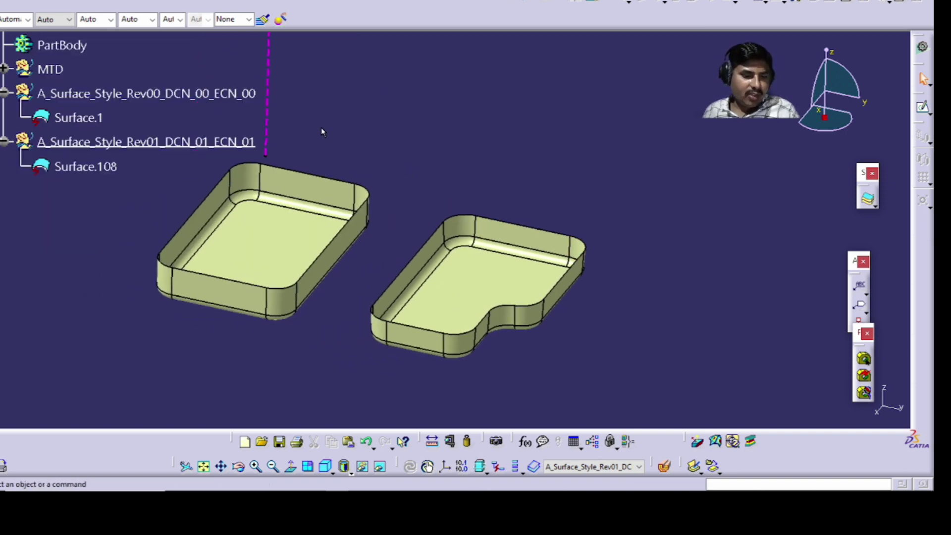
mouse_move(254, 214)
mouse_down()
mouse_move(265, 246)
mouse_move(392, 163)
mouse_up()
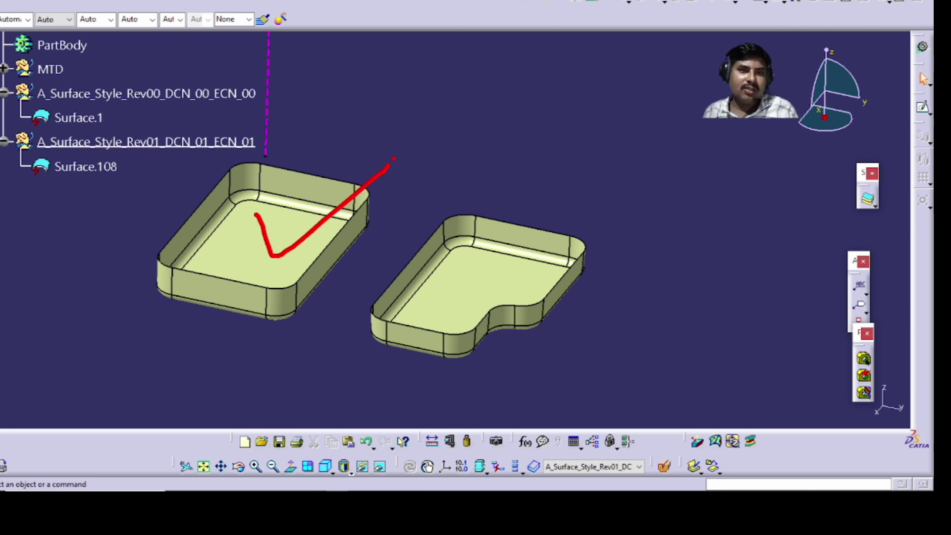
mouse_move(245, 146)
mouse_down()
mouse_move(436, 237)
mouse_move(436, 273)
mouse_up()
drag(403, 247, 453, 249)
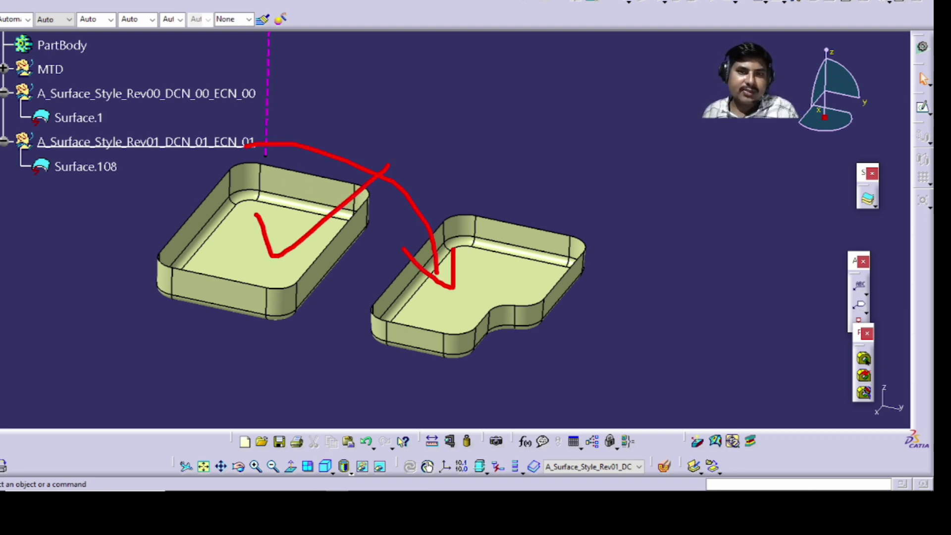
mouse_move(550, 299)
mouse_down()
mouse_move(520, 359)
mouse_move(545, 293)
mouse_up()
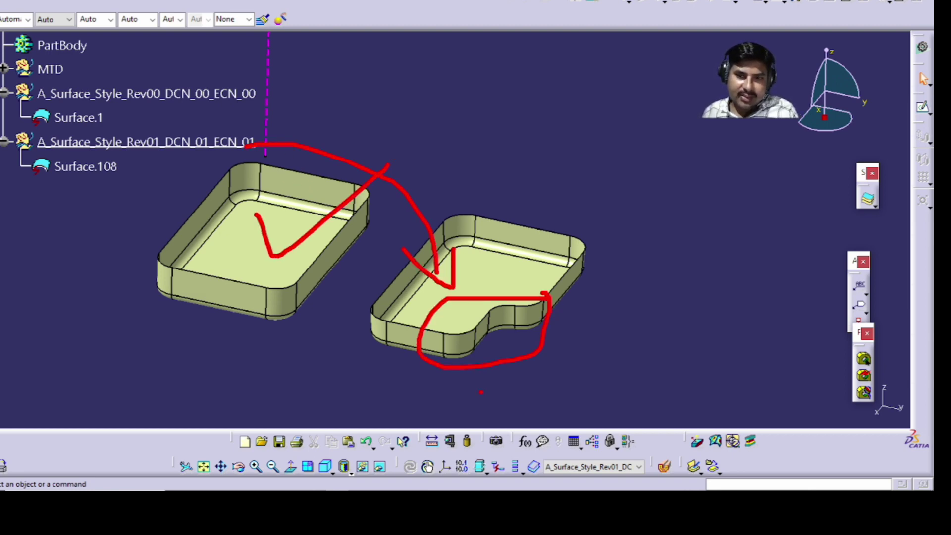
drag(476, 382, 497, 431)
mouse_move(496, 396)
mouse_down()
mouse_move(520, 407)
mouse_move(545, 382)
mouse_up()
drag(543, 416, 583, 363)
drag(515, 425, 623, 367)
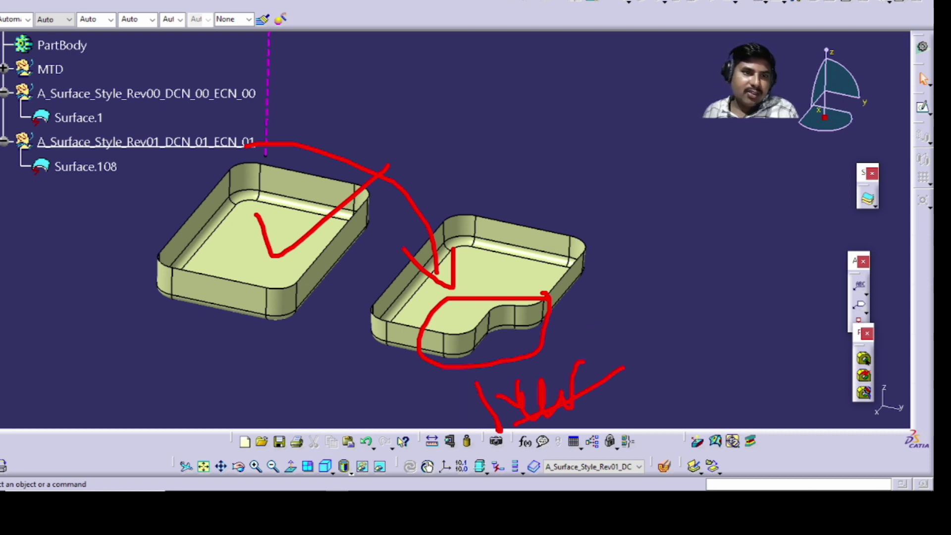
key(Escape)
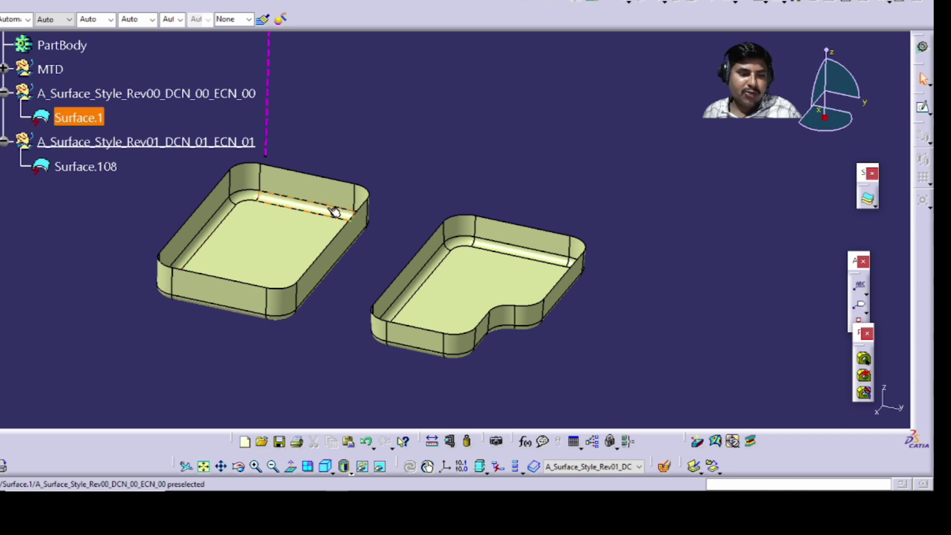
mouse_move(567, 312)
mouse_down()
mouse_move(448, 369)
mouse_move(557, 318)
mouse_up()
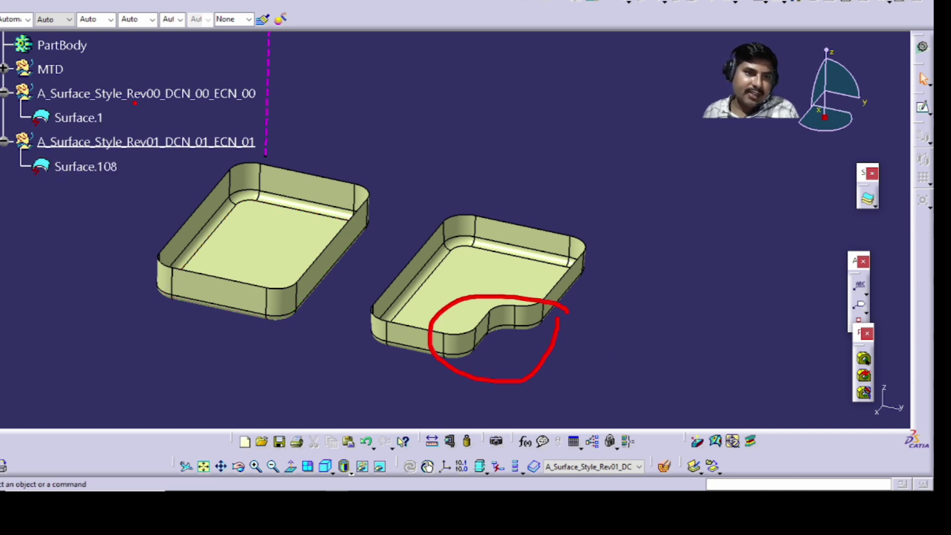
drag(134, 103, 170, 105)
mouse_move(321, 49)
mouse_down()
mouse_move(326, 84)
mouse_move(428, 66)
mouse_move(449, 79)
mouse_up()
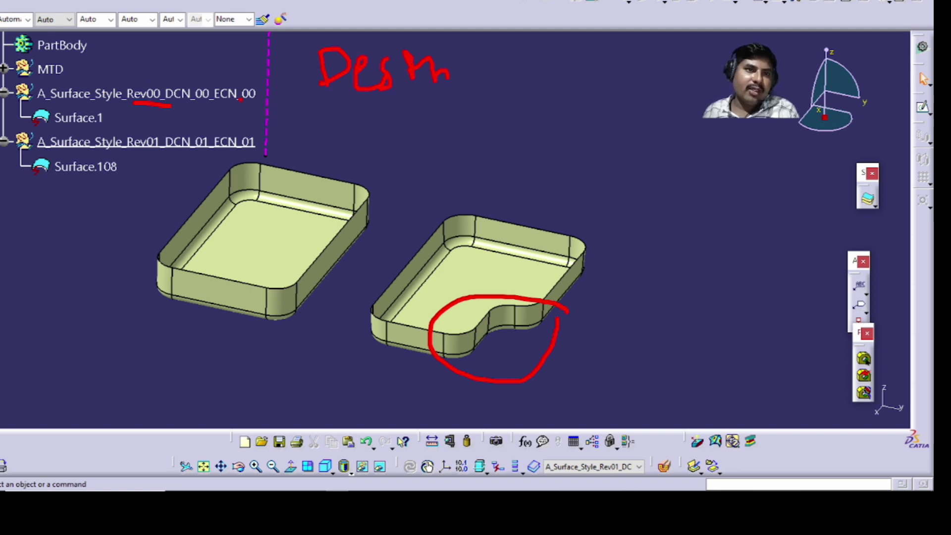
mouse_move(346, 108)
mouse_down()
mouse_move(342, 147)
mouse_move(329, 153)
mouse_up()
drag(389, 108, 440, 93)
drag(221, 106, 297, 99)
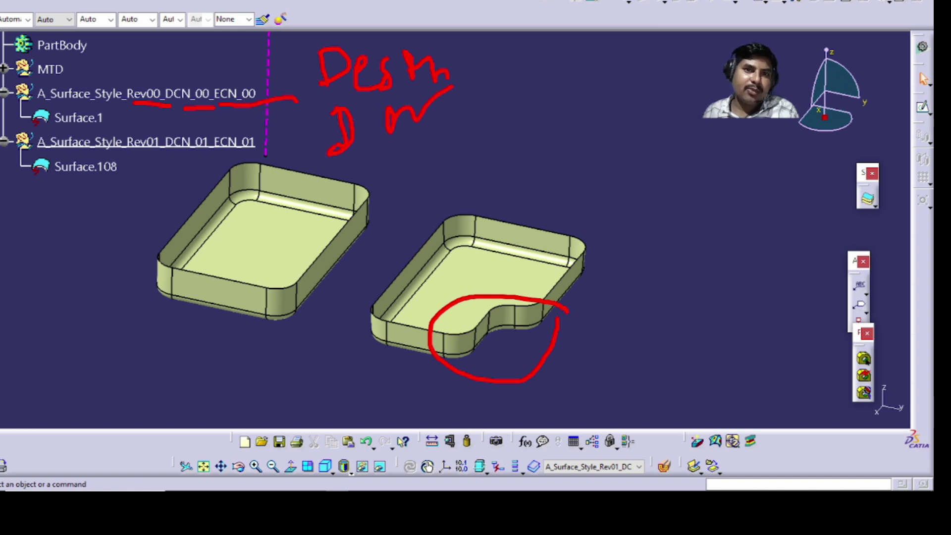
mouse_move(376, 150)
mouse_down()
mouse_move(380, 119)
mouse_move(381, 163)
mouse_up()
drag(404, 167, 510, 119)
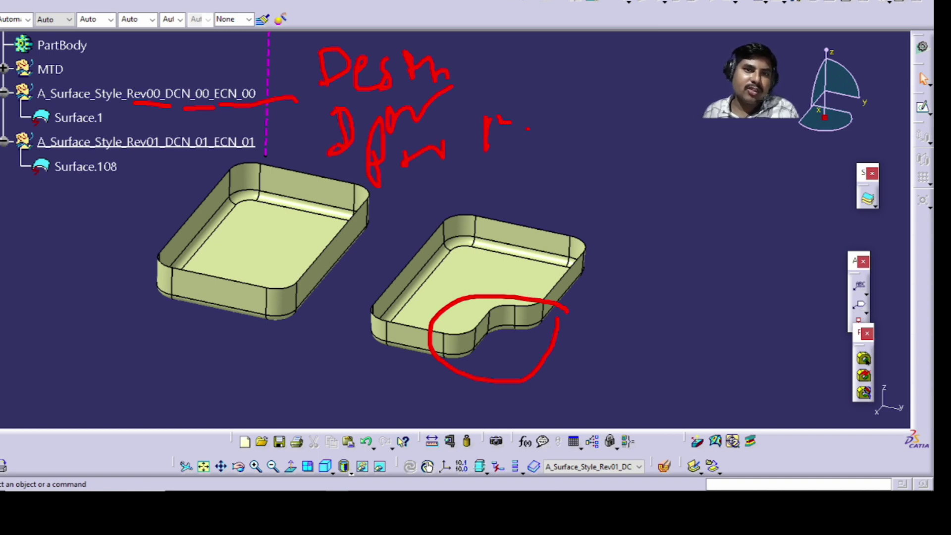
drag(413, 184, 528, 131)
click(141, 80)
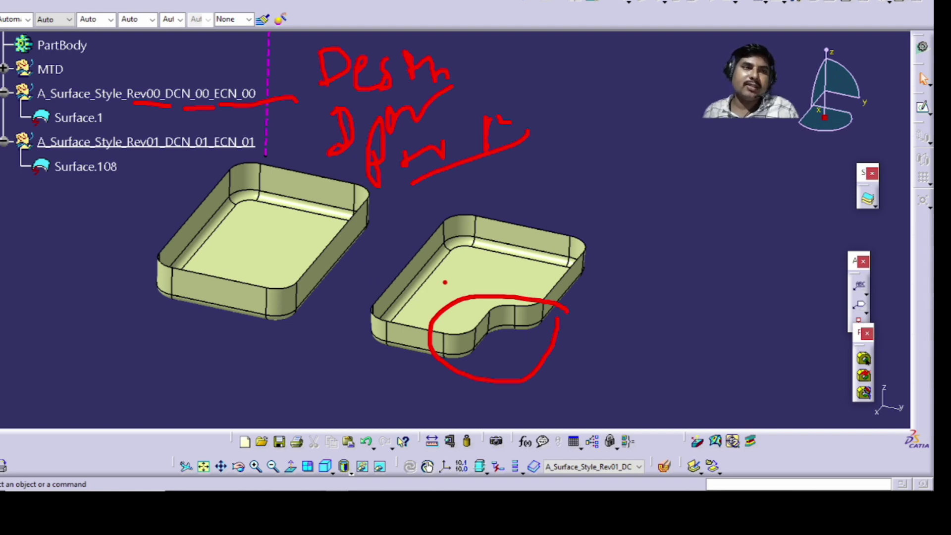
key(Escape)
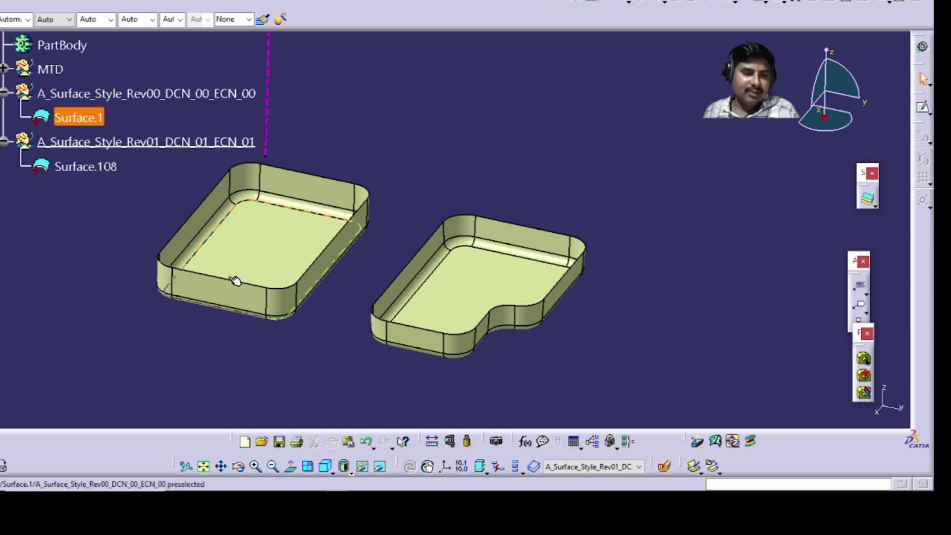
key(ctrl+2)
mouse_move(217, 246)
mouse_down()
mouse_move(243, 263)
mouse_move(305, 273)
mouse_move(141, 314)
mouse_up()
drag(466, 293, 510, 331)
mouse_move(500, 268)
mouse_down()
mouse_move(531, 283)
mouse_move(575, 281)
mouse_up()
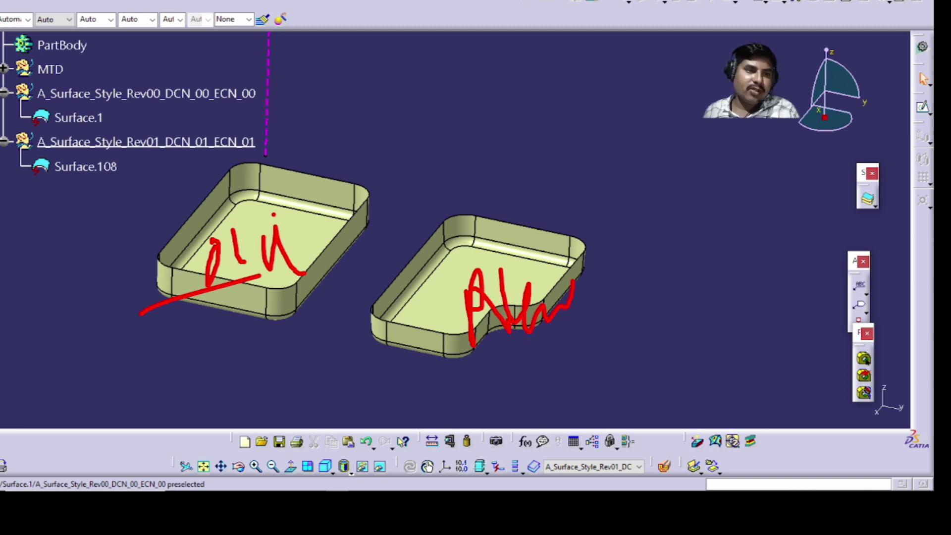
key(Escape)
Hide the A_Surface_Style_Rev01_DCN_01_ECN_01 geometrical set and collapse its branch in the tree
click(165, 145)
right_click(167, 146)
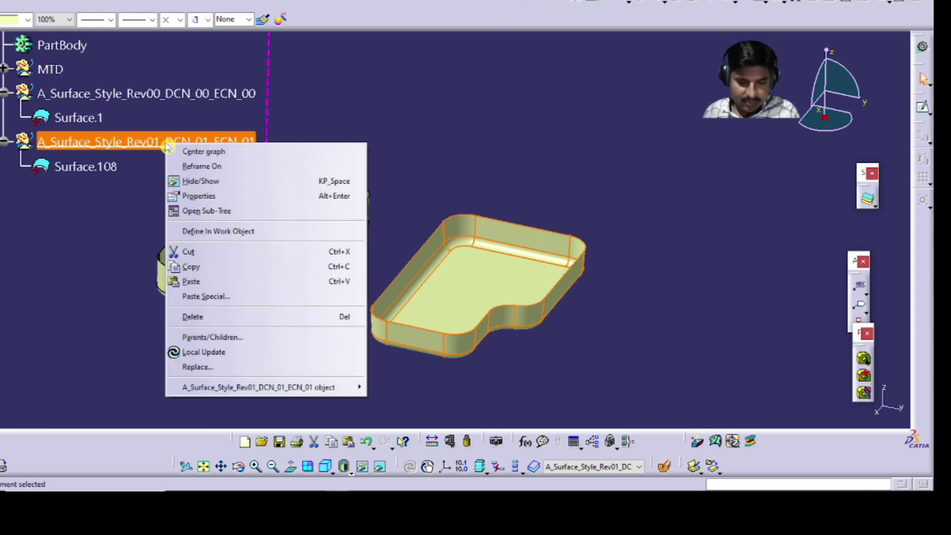
click(200, 181)
click(4, 141)
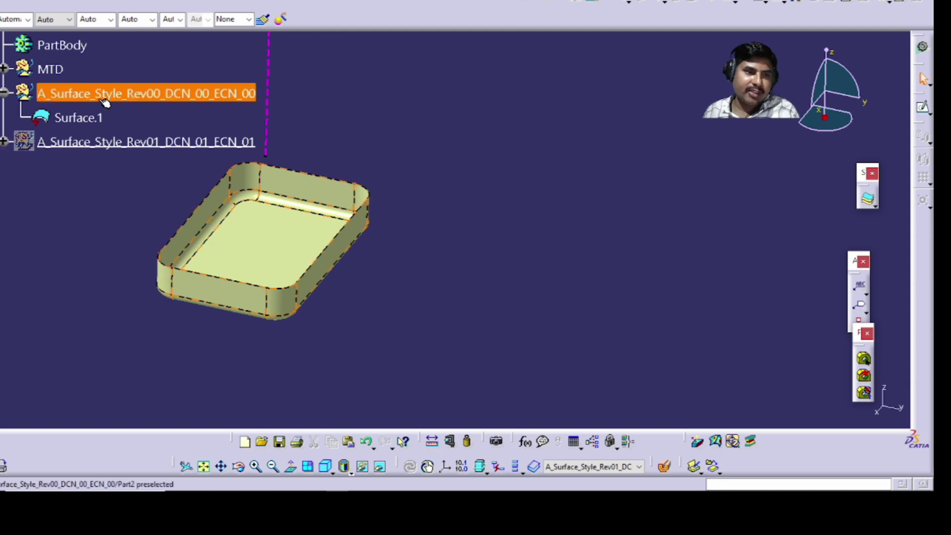
click(123, 92)
click(366, 98)
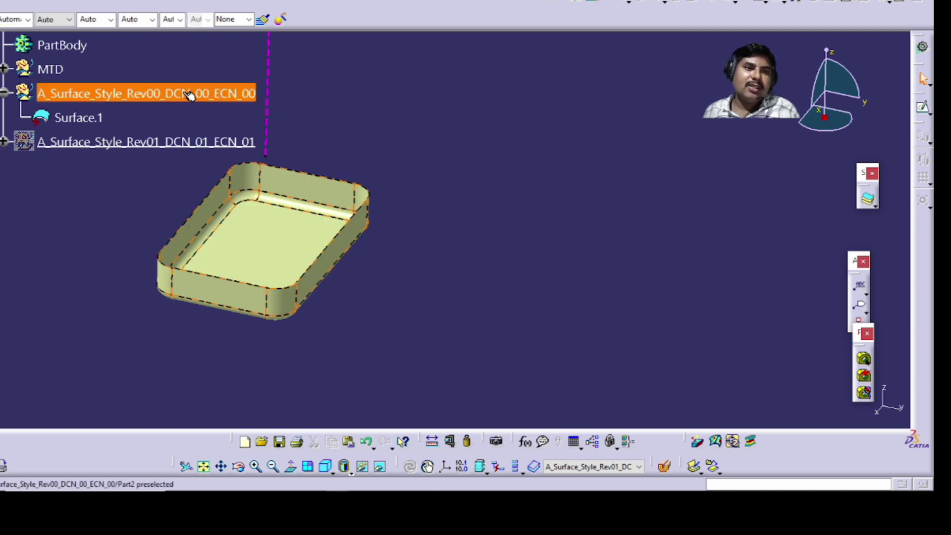
click(77, 118)
middle_drag(259, 255, 318, 297)
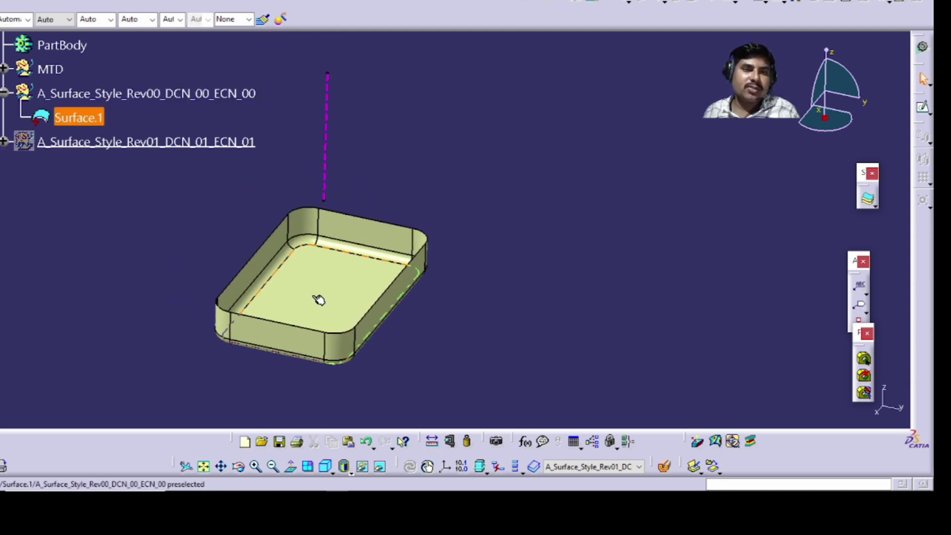
key(ctrl+2)
drag(288, 141, 316, 175)
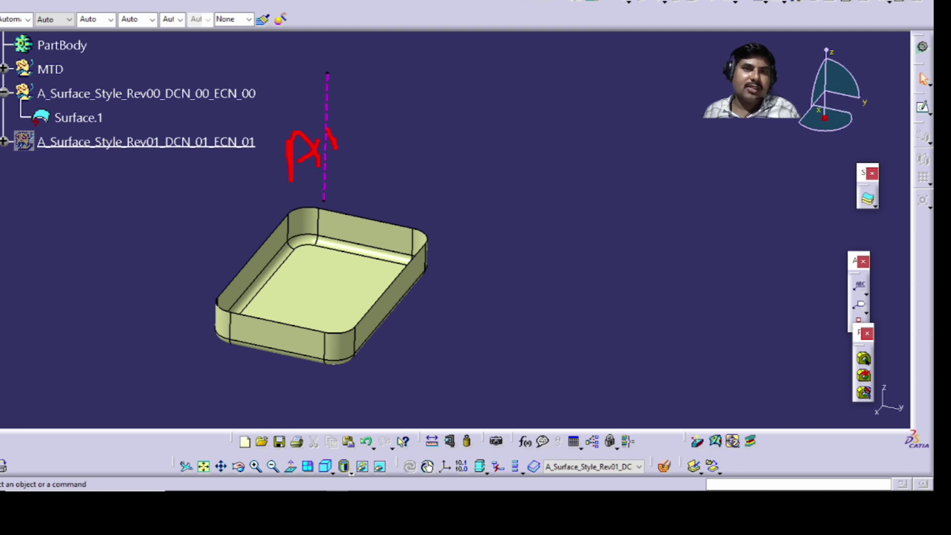
drag(334, 120, 342, 163)
drag(410, 117, 416, 158)
drag(452, 139, 331, 180)
key(Escape)
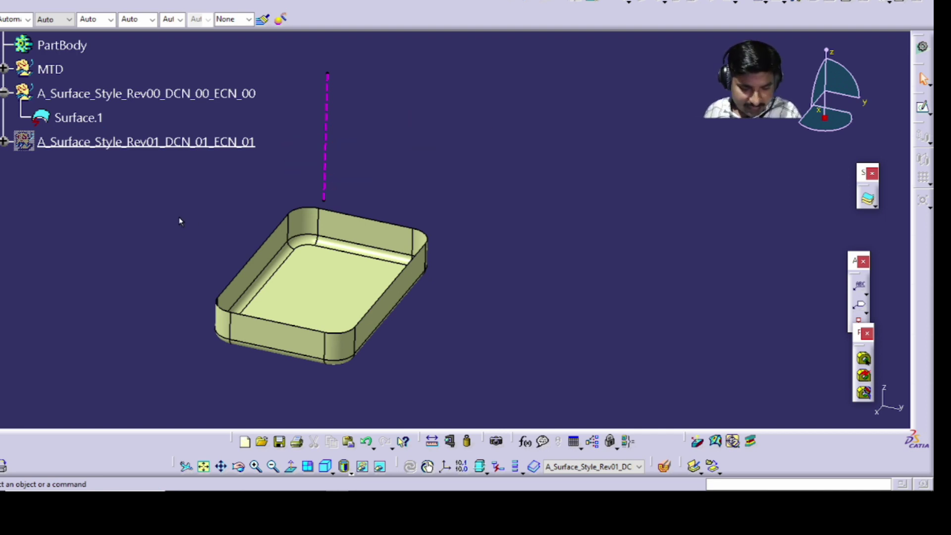
Insert a new geometrical set named DESIGN_SURFACES under Part2
key(alt+i)
key(g)
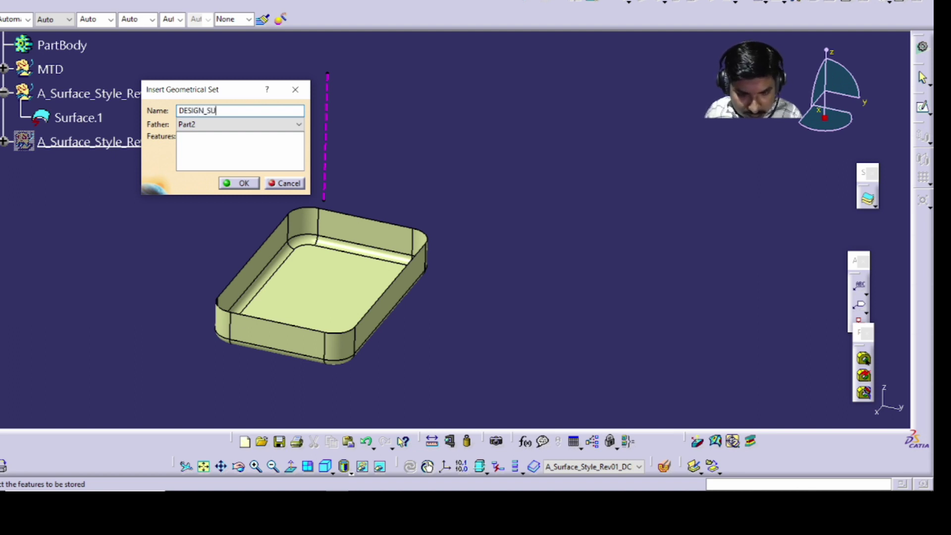
text(DESIGN_SURFACES)
key(Return)
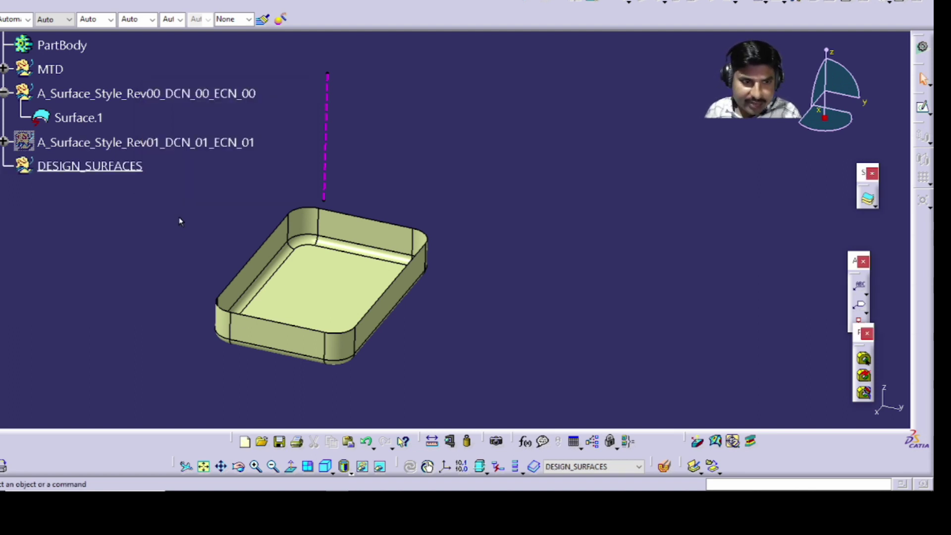
Insert a geometrical set named A_SURFACES with DESIGN_SURFACES as its father
key(ctrl+y)
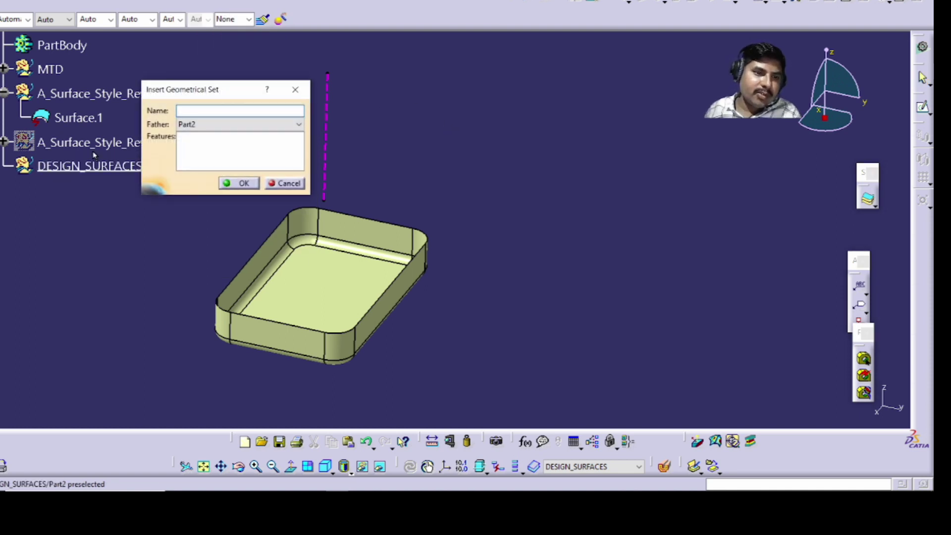
click(100, 168)
click(544, 261)
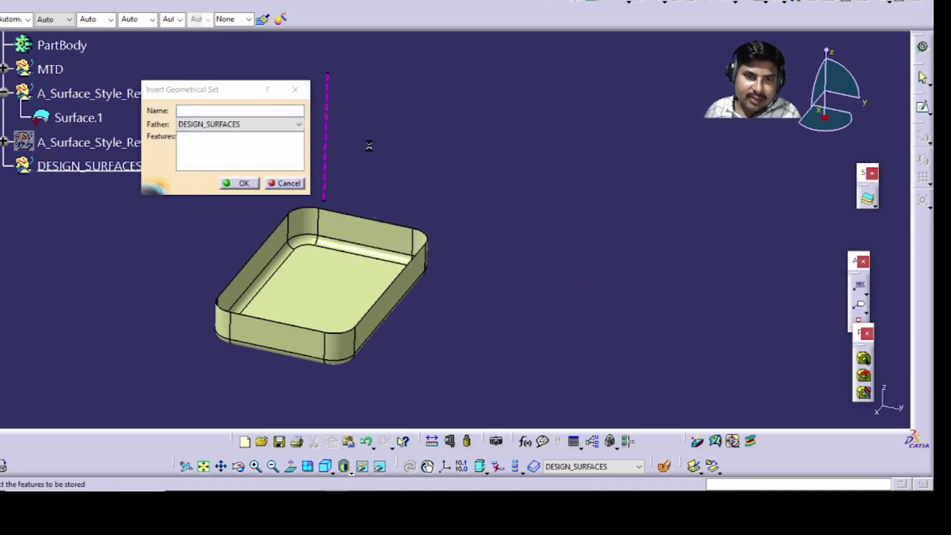
click(272, 110)
text(A_SURFACES)
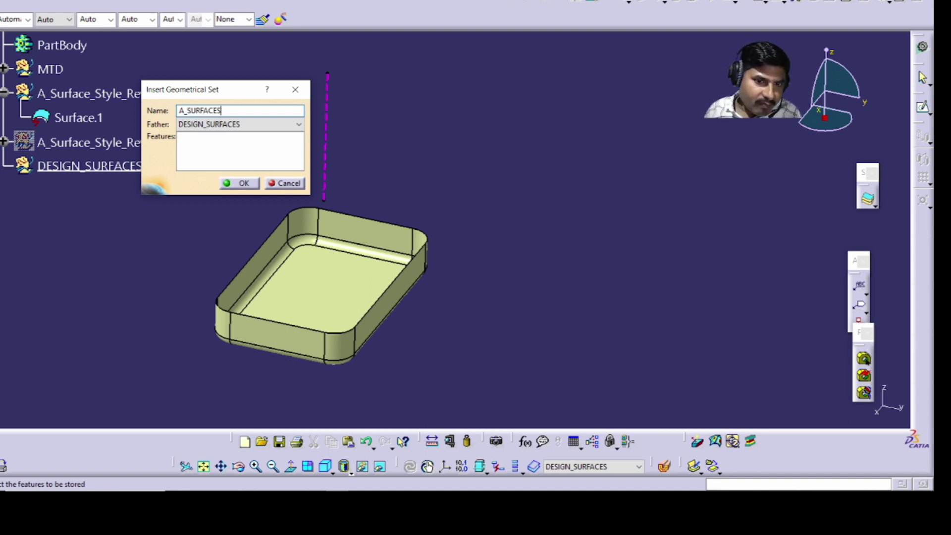
key(Return)
Insert a geometrical set named A_STYLE_INPUT with A_SURFACES as its father
key(alt+i)
key(g)
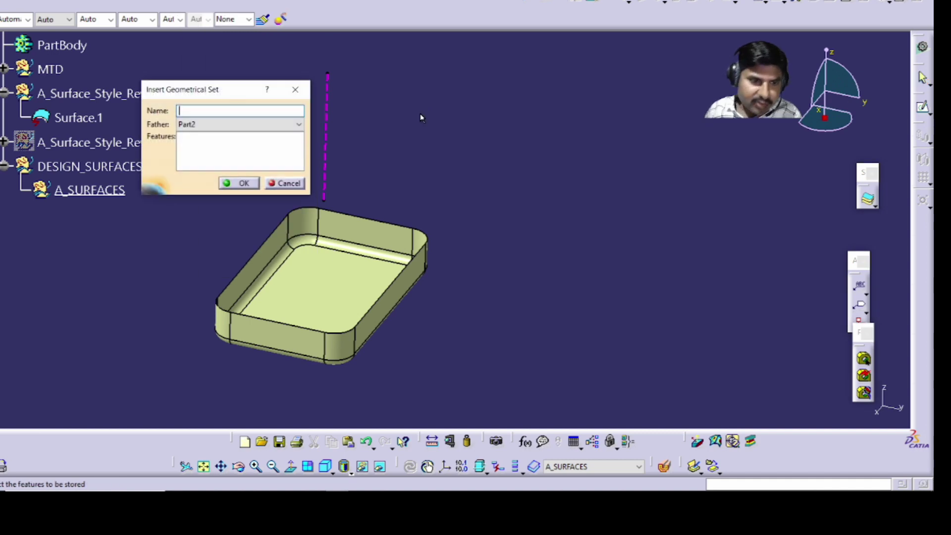
click(85, 193)
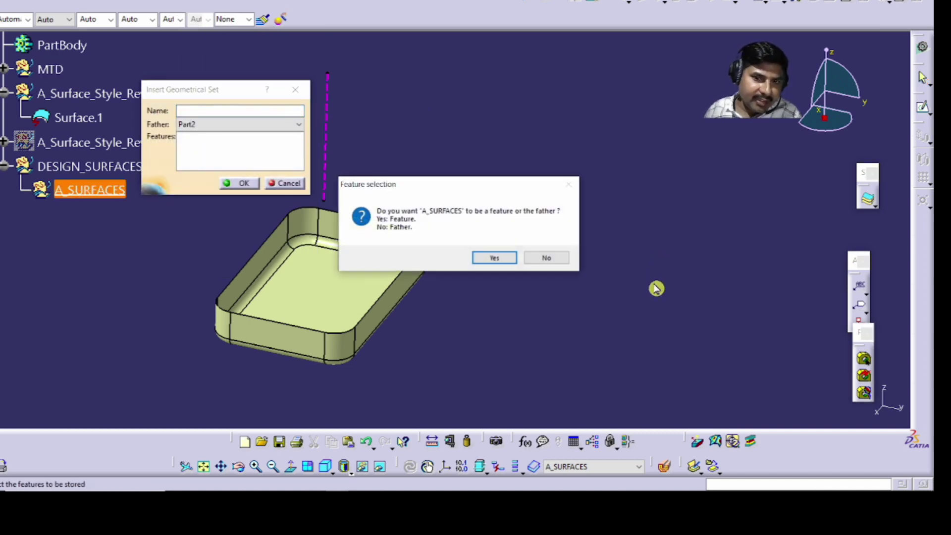
click(543, 257)
click(218, 108)
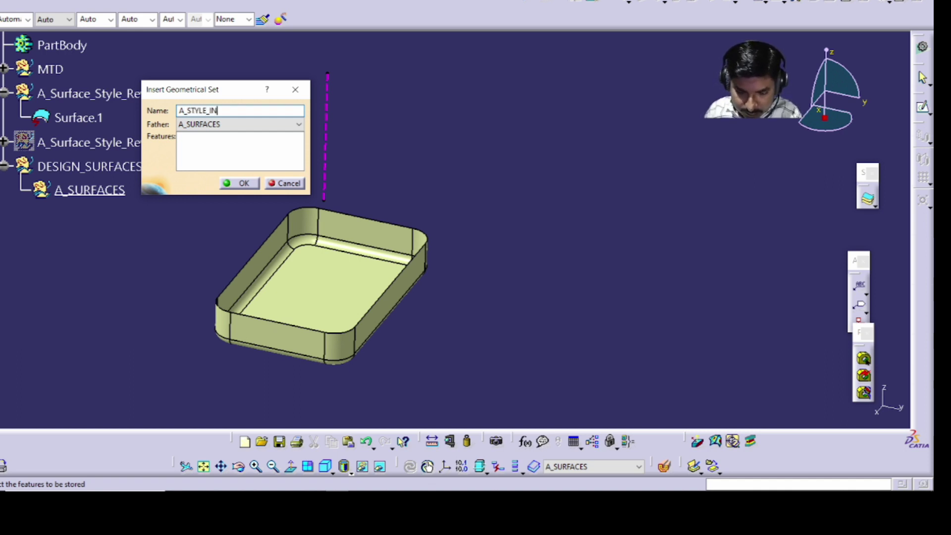
key(Return)
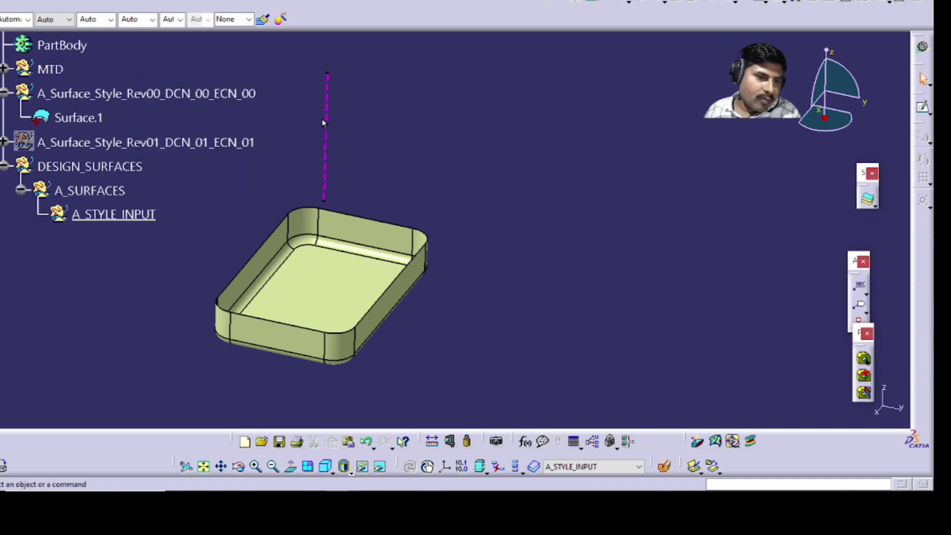
Switch to the Generative Shape Design workbench and disassemble the Rev00 style surface Surface.1 into all its cells inside A_STYLE_INPUT
click(67, 117)
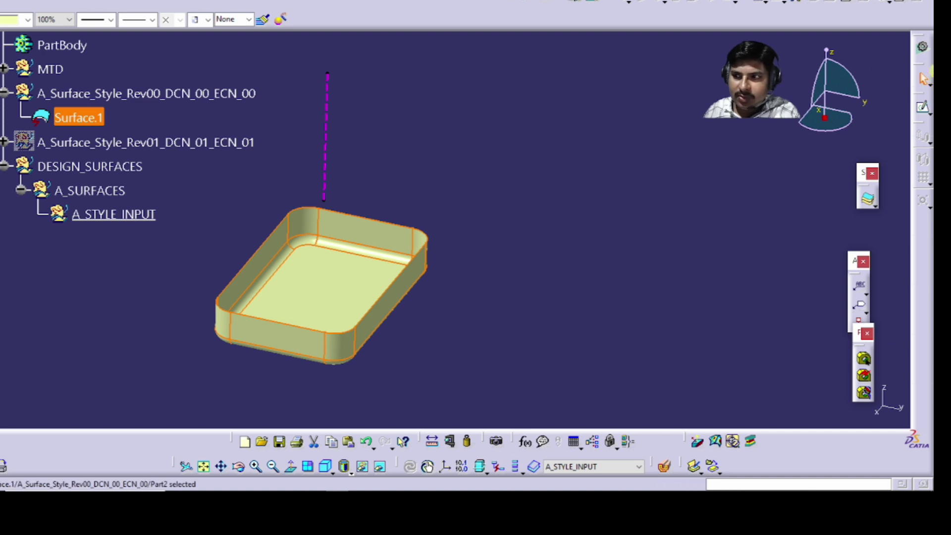
click(923, 47)
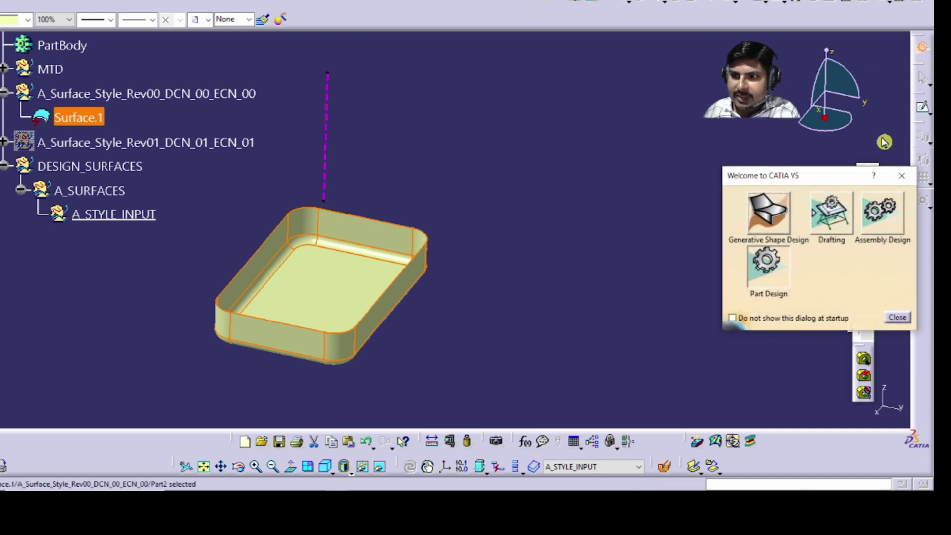
click(767, 213)
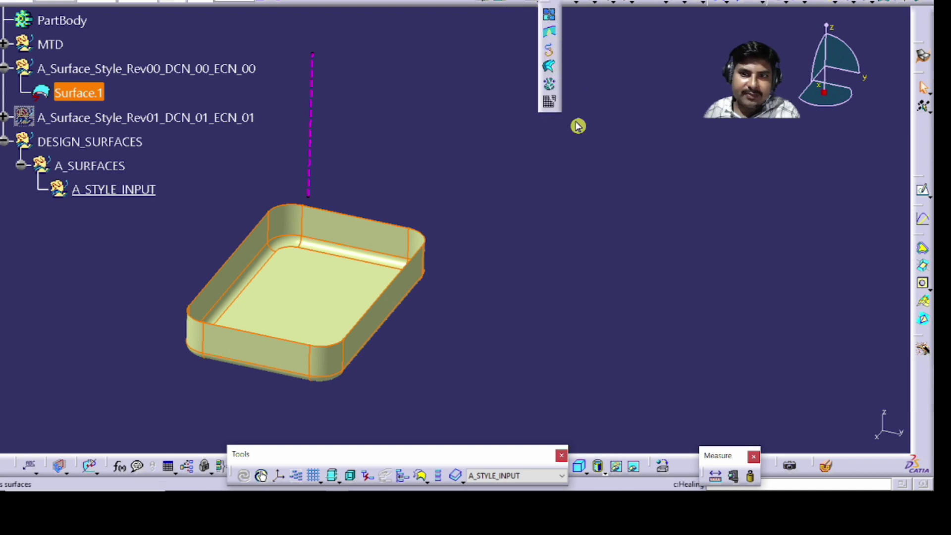
click(549, 102)
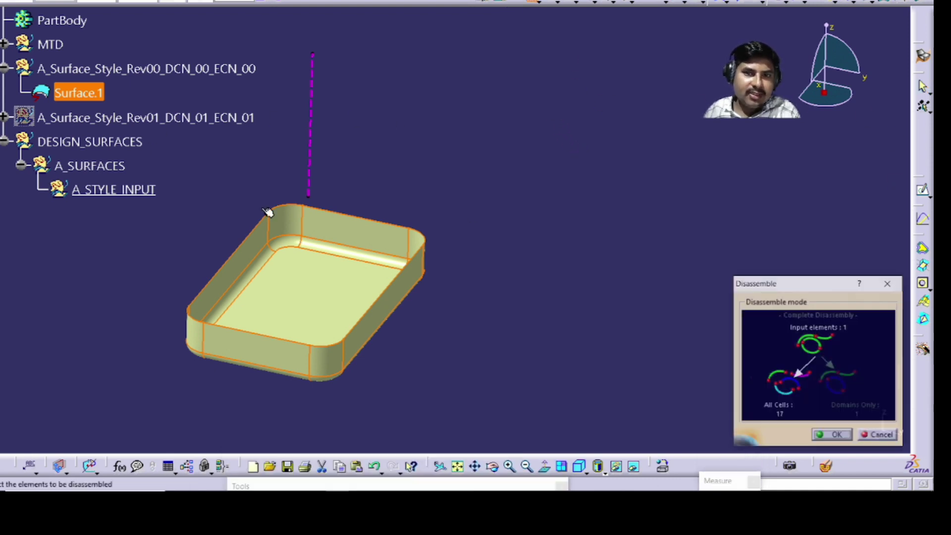
click(832, 435)
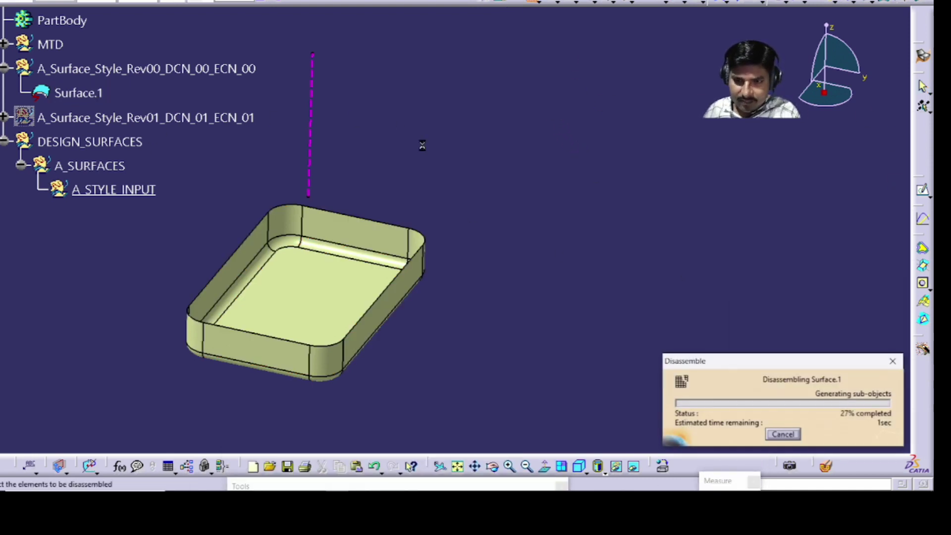
Hide the A_Surface_Style_Rev00_DCN_00_ECN_00 set and collapse the tree branches of that set and A_STYLE_INPUT
click(79, 69)
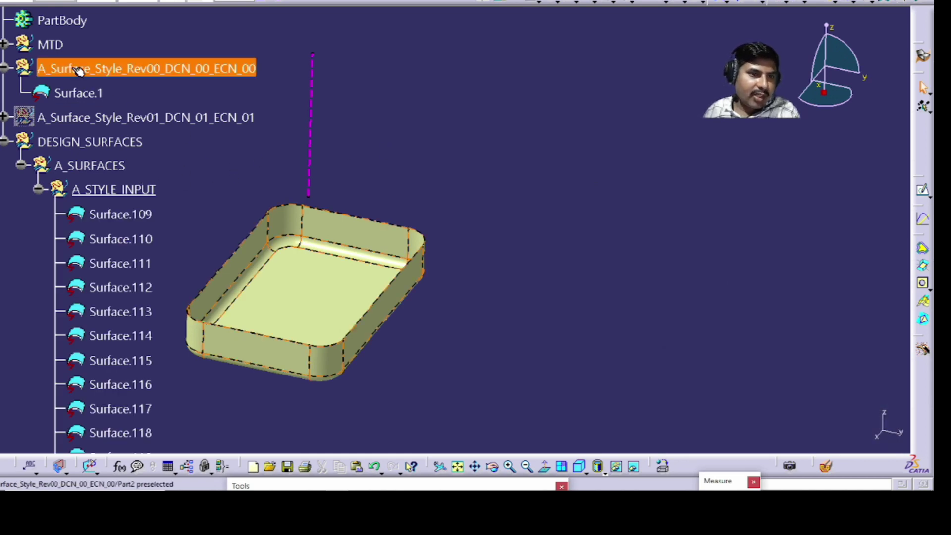
right_click(77, 68)
key(Escape)
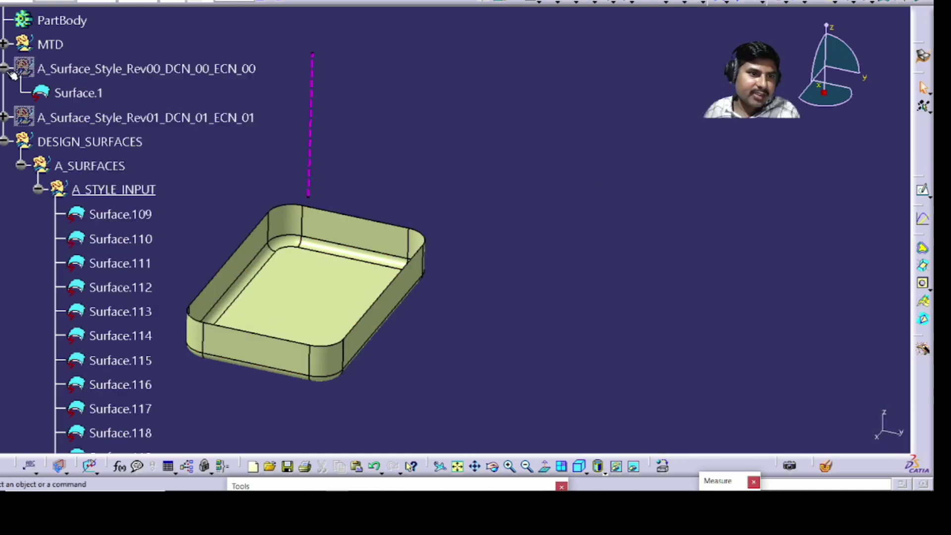
click(5, 68)
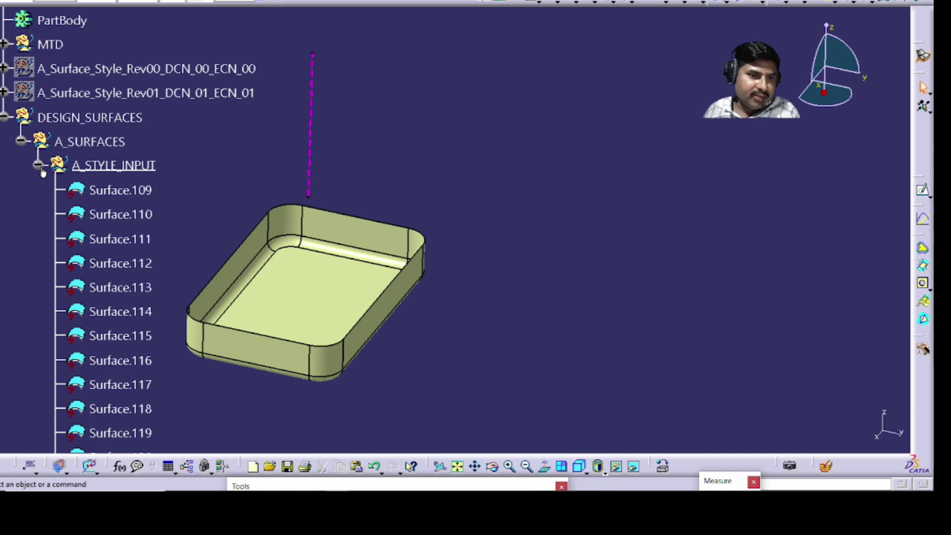
click(38, 165)
Define A_SURFACES as the work object and join all the disassembled tray faces by distance propagation from the floor face, with 0.01 mm merging distance
right_click(95, 141)
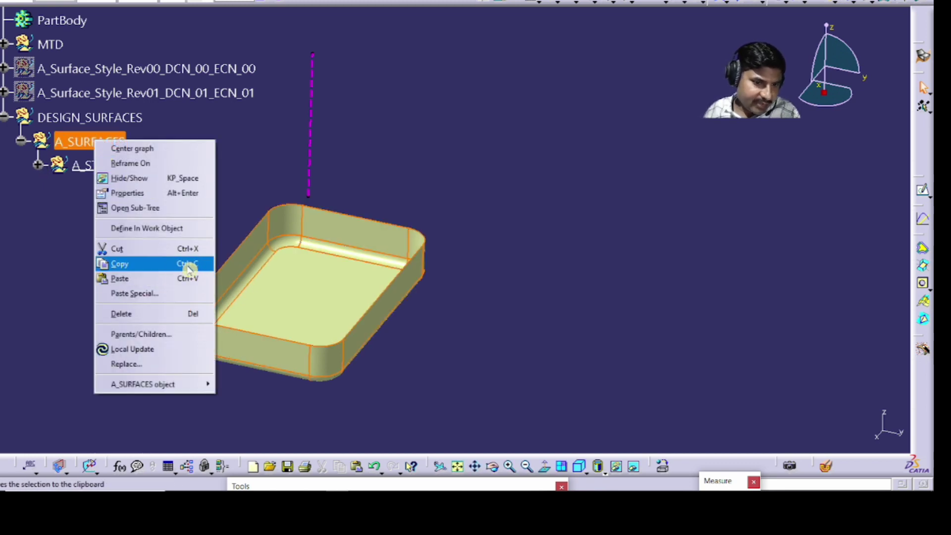
click(180, 228)
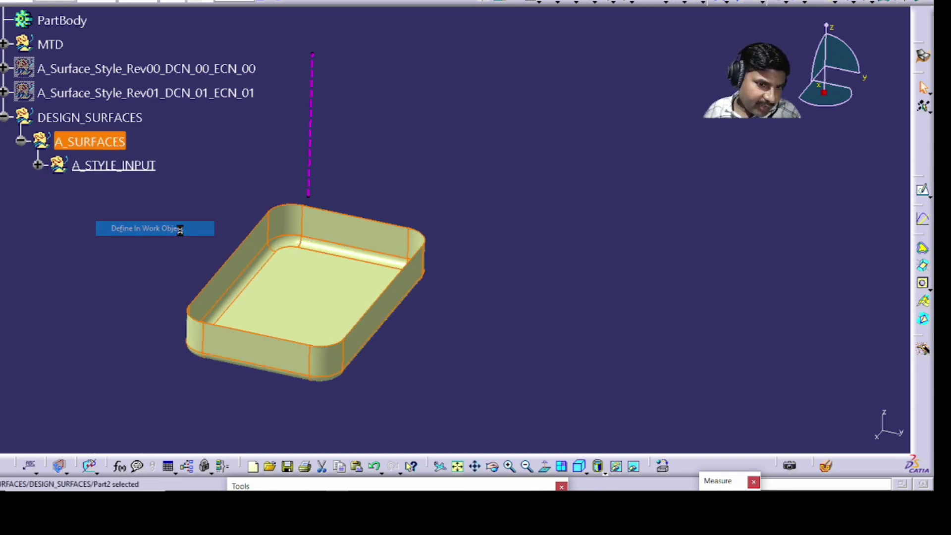
click(539, 3)
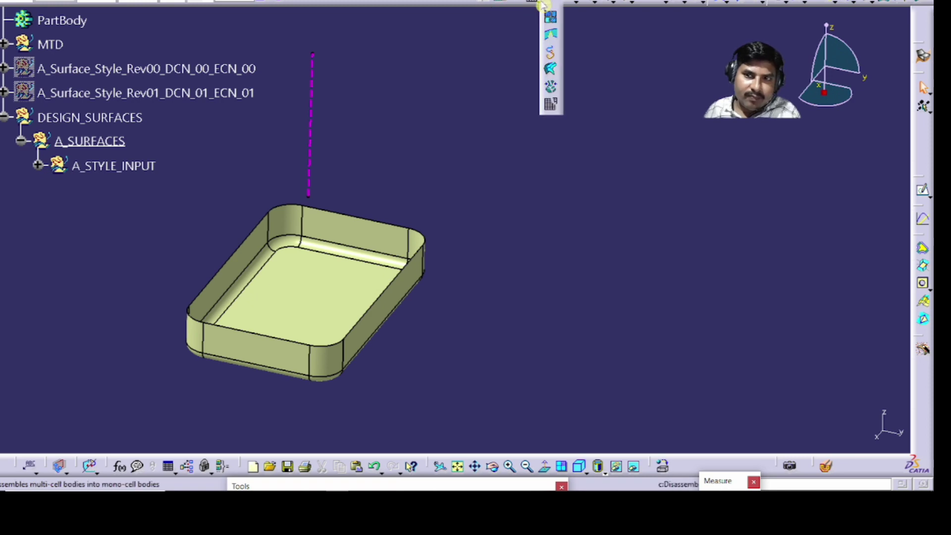
click(304, 302)
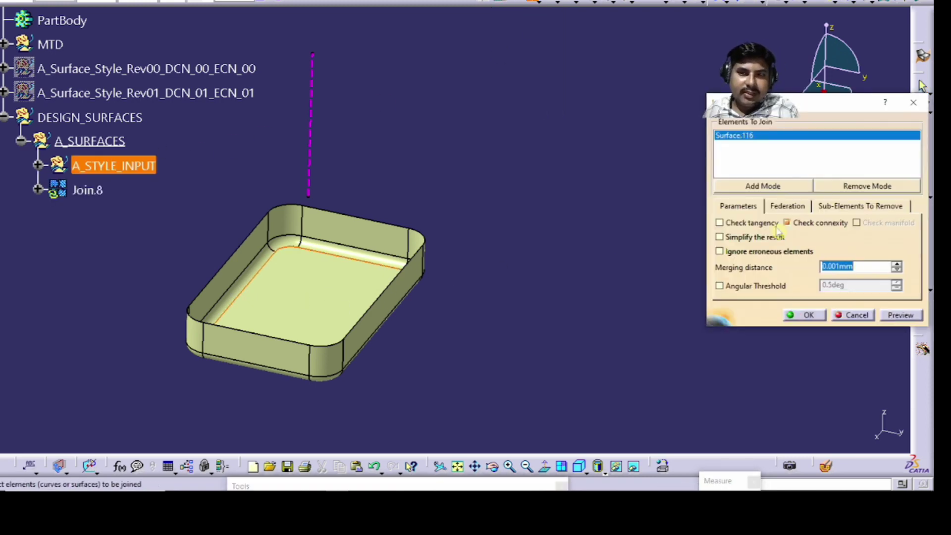
click(835, 266)
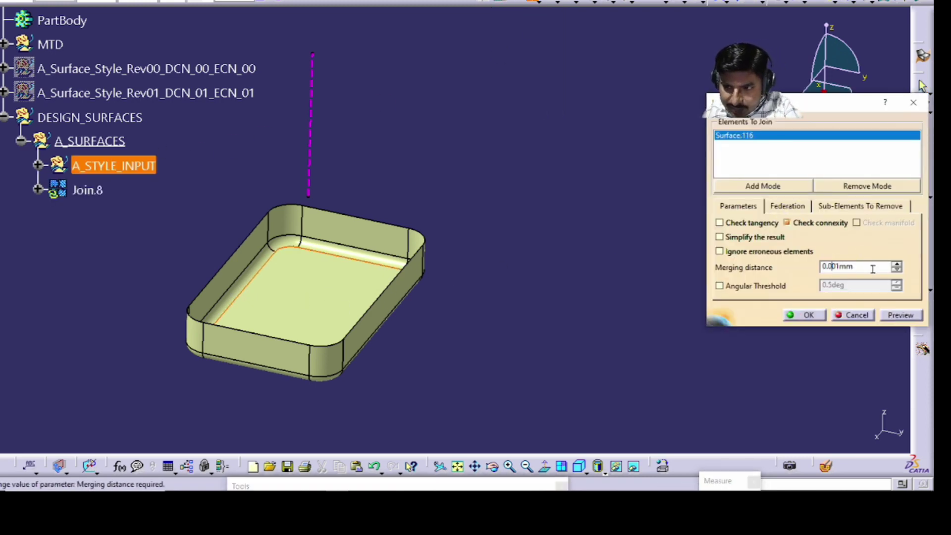
key(BackSpace)
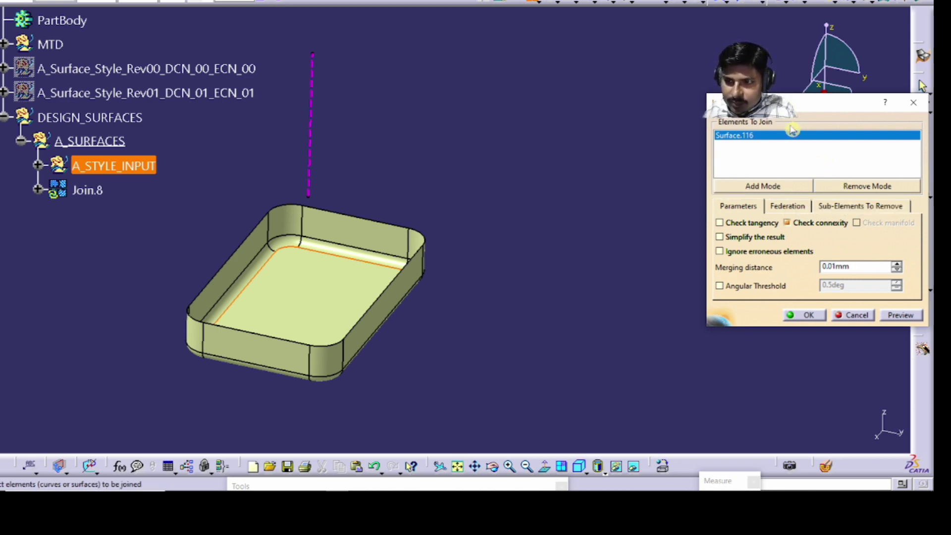
right_click(793, 135)
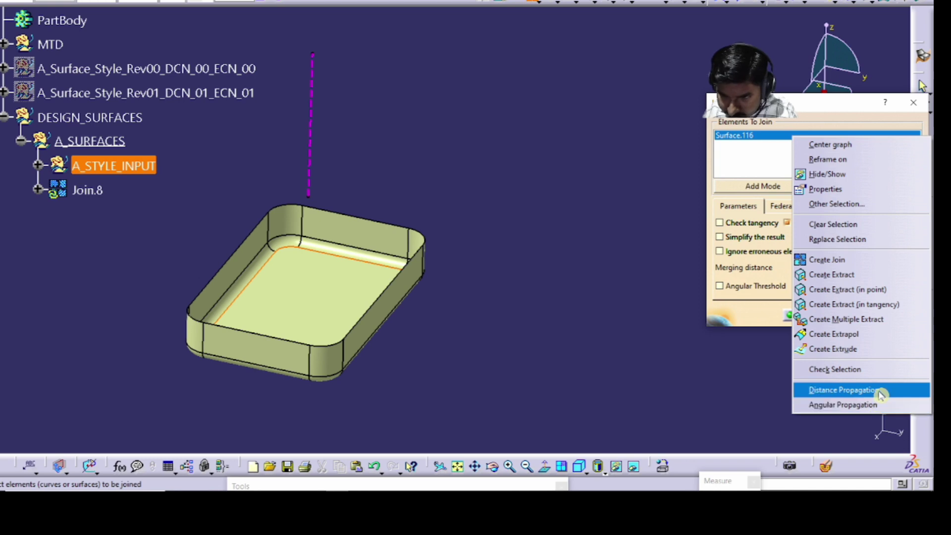
click(842, 390)
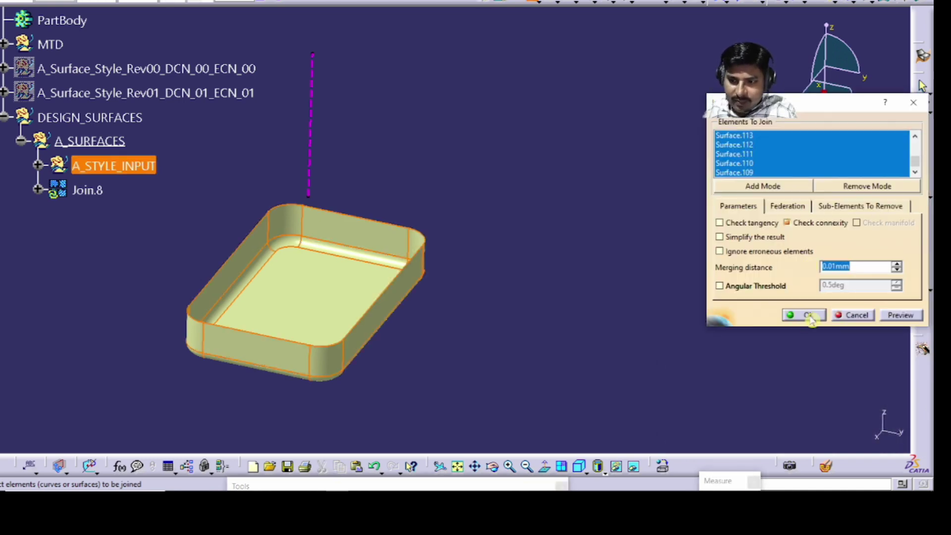
click(805, 315)
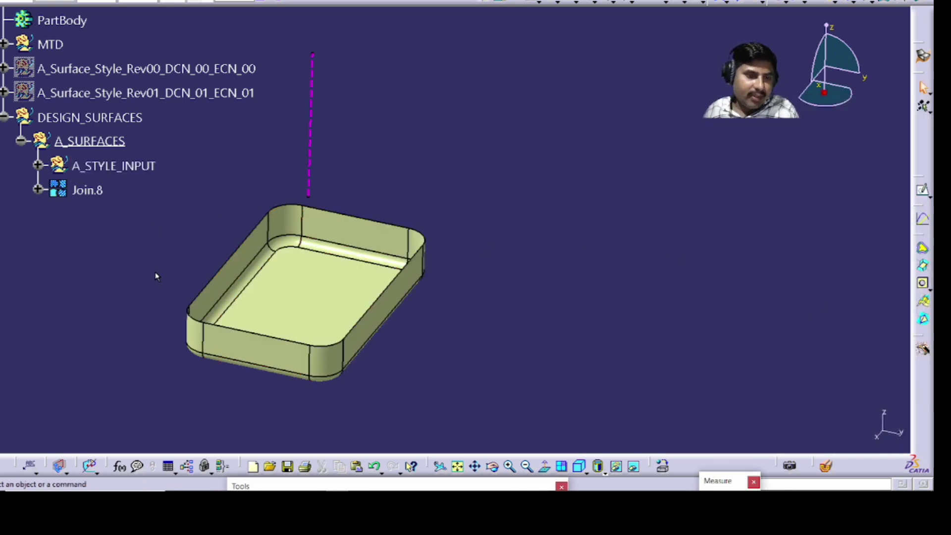
Insert a geometrical set named B_SURFACES with DESIGN_SURFACES as its father
key(alt+i)
key(g)
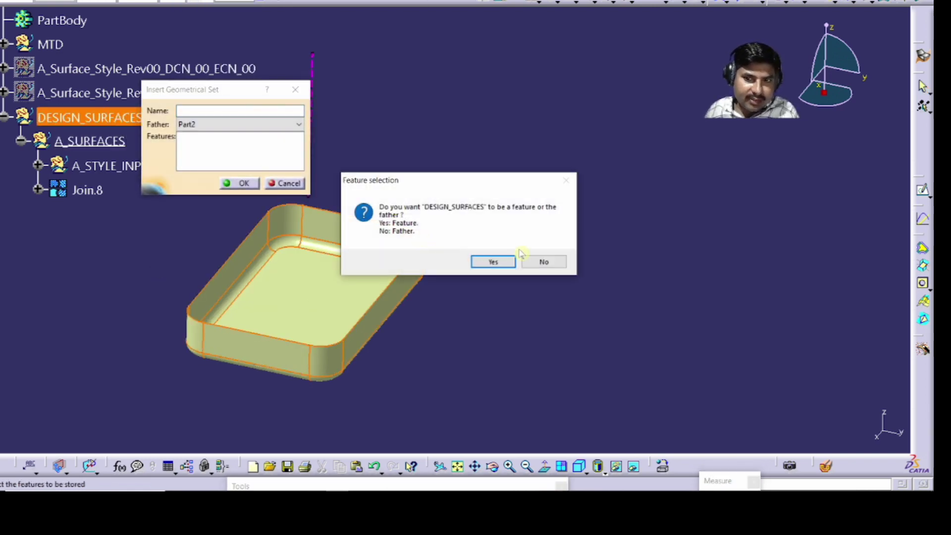
click(545, 261)
click(218, 110)
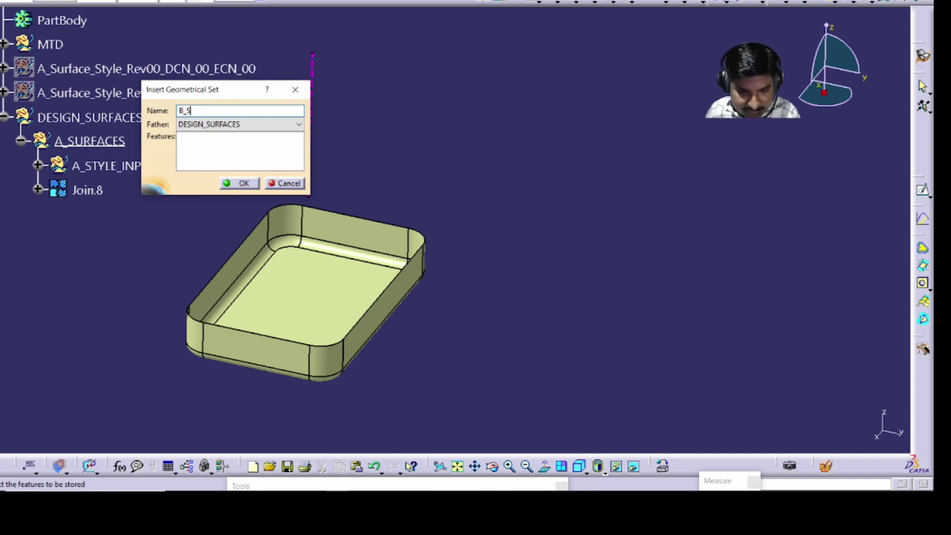
key(Return)
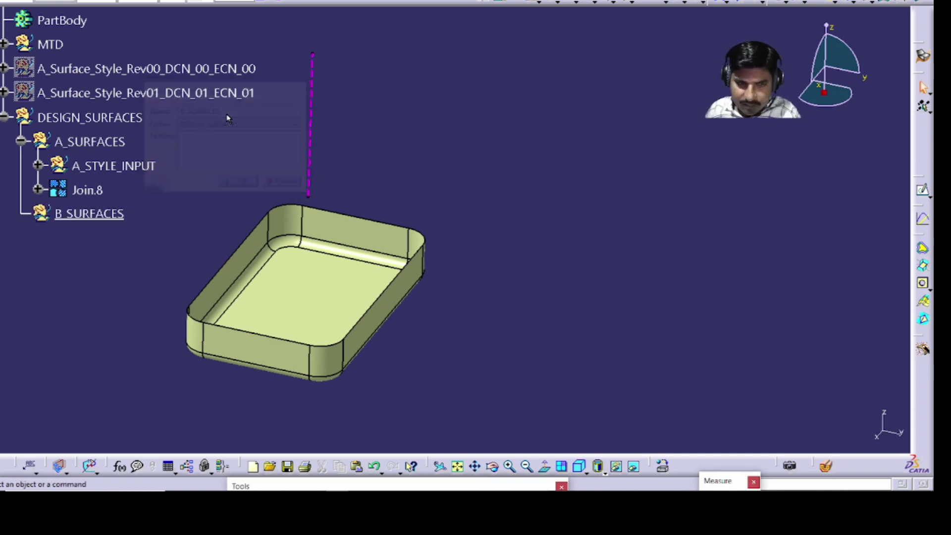
Insert a geometrical set named B_SURFACE_OFFSET_2.5MM with B_SURFACES as its father
key(alt+i)
key(g)
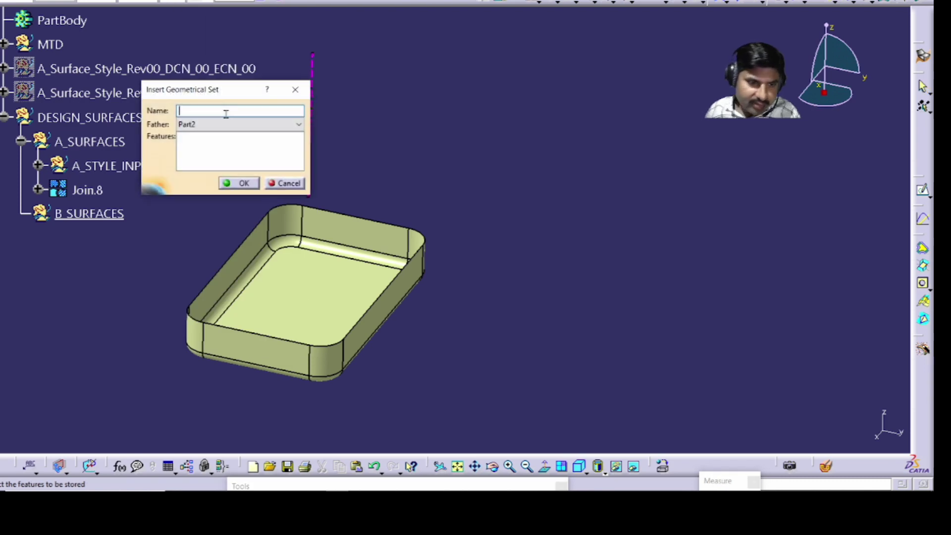
click(116, 221)
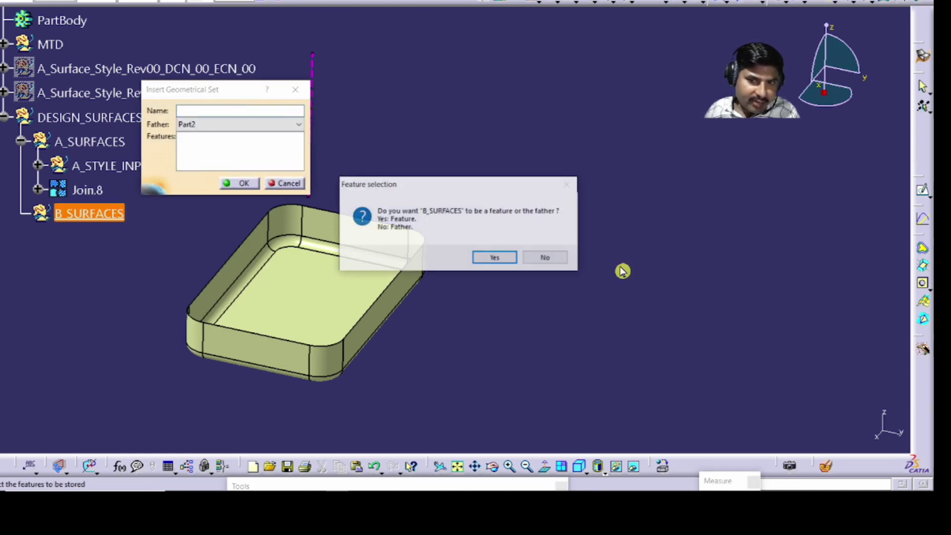
click(543, 257)
click(232, 110)
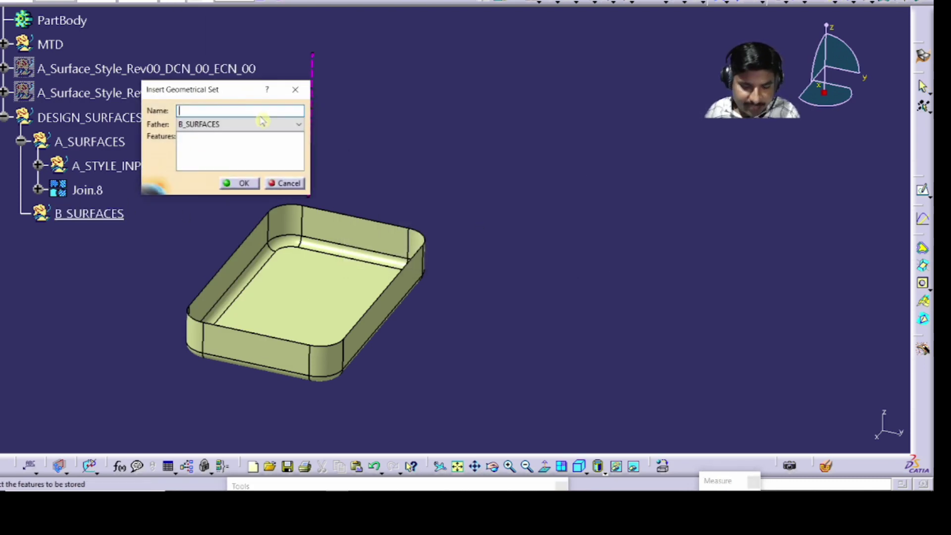
text(B_SURFACE_OFFSET_2.5MM)
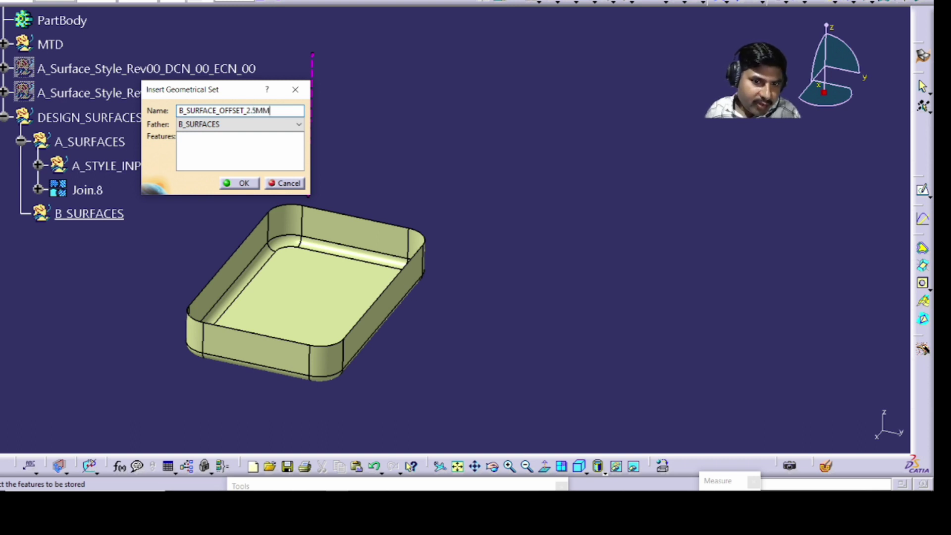
key(Return)
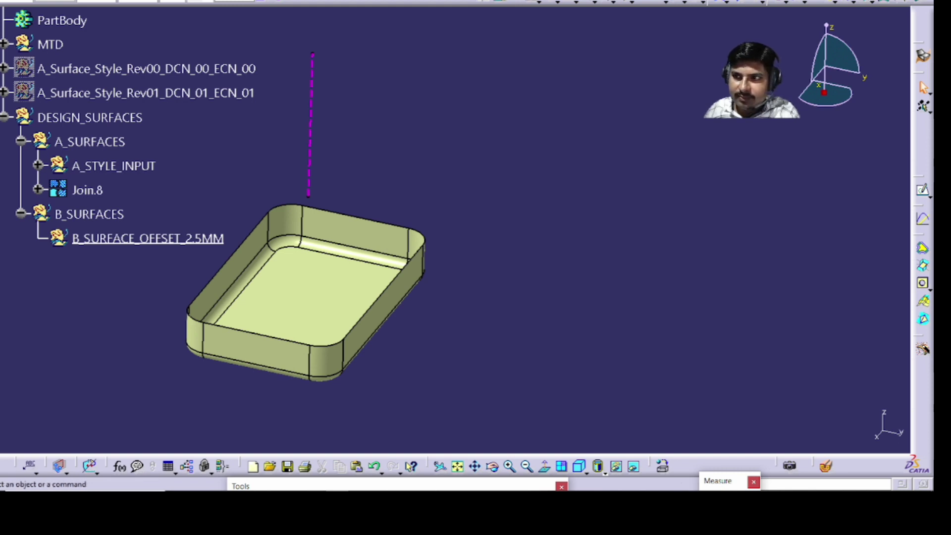
Offset the joined A-surface Join.8 by 2.5 mm toward the inside of the tray, reversing the offset direction
click(848, 2)
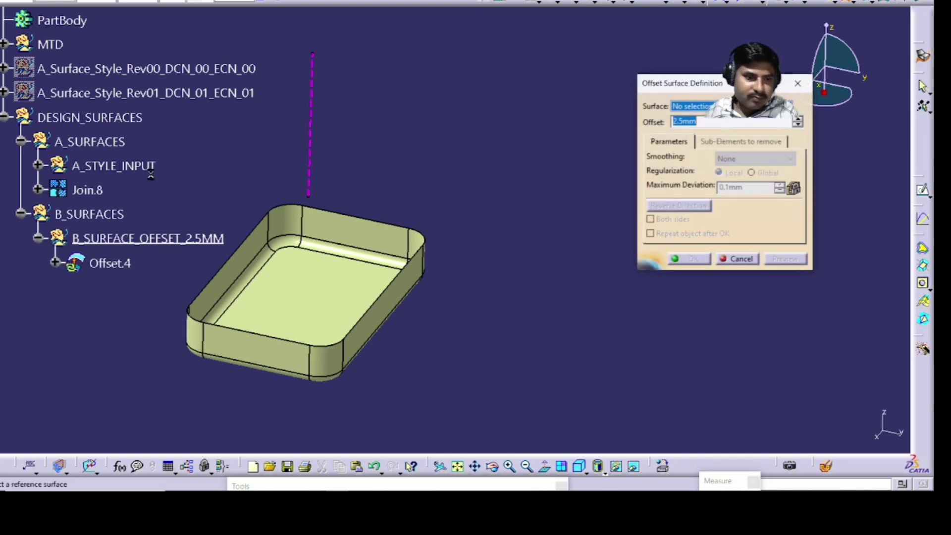
click(87, 190)
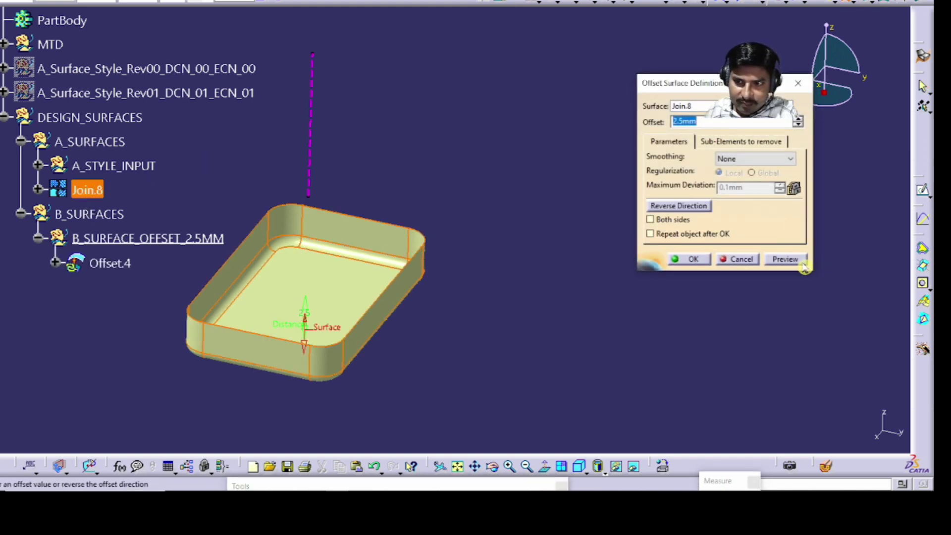
click(793, 261)
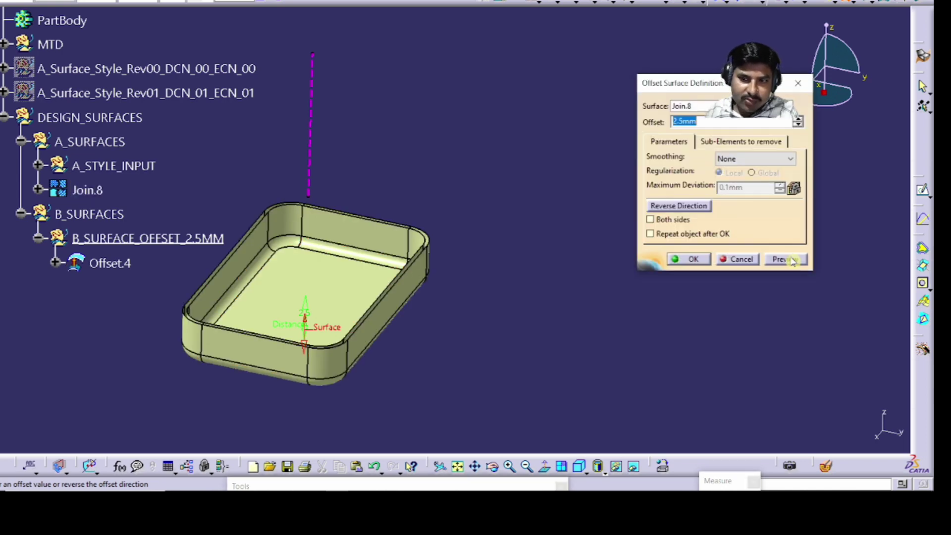
click(679, 206)
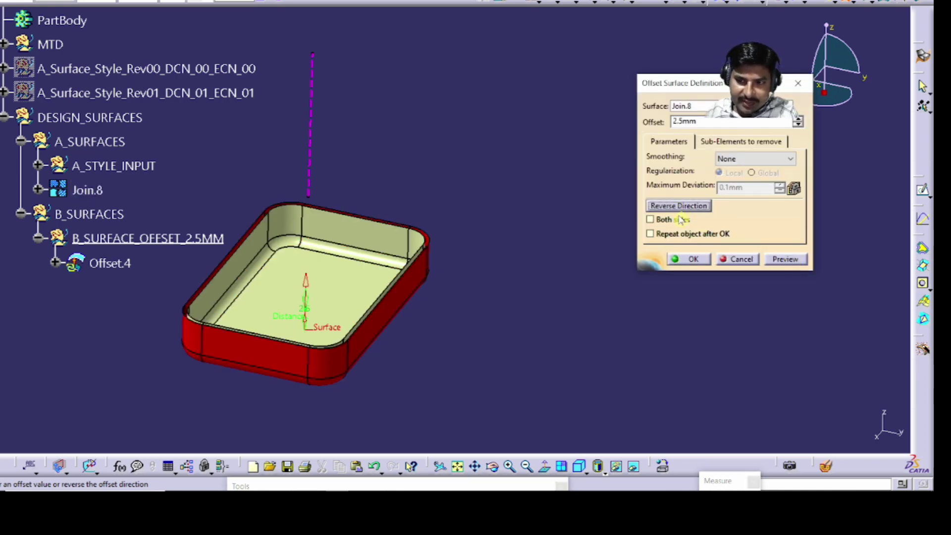
click(693, 260)
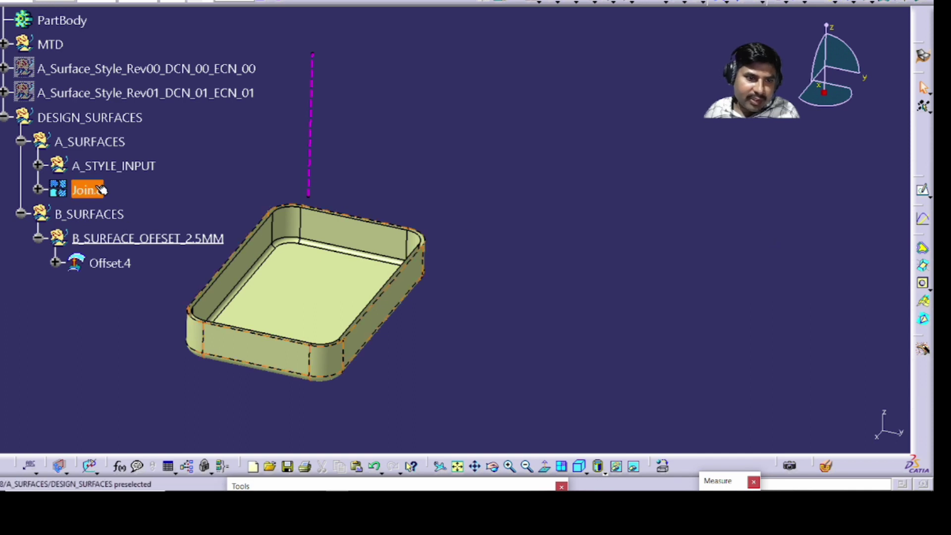
Apply the light brown fill colour to the B_SURFACES set
click(91, 215)
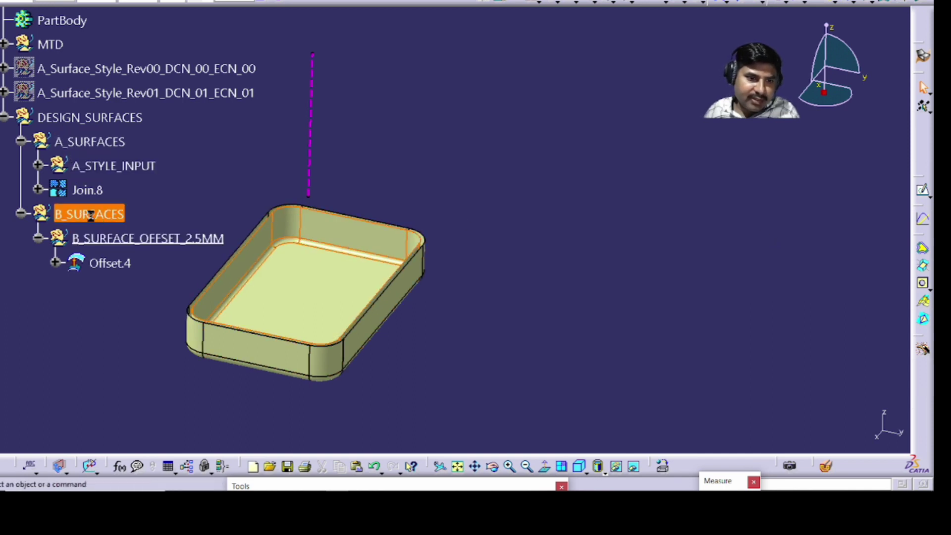
click(15, 4)
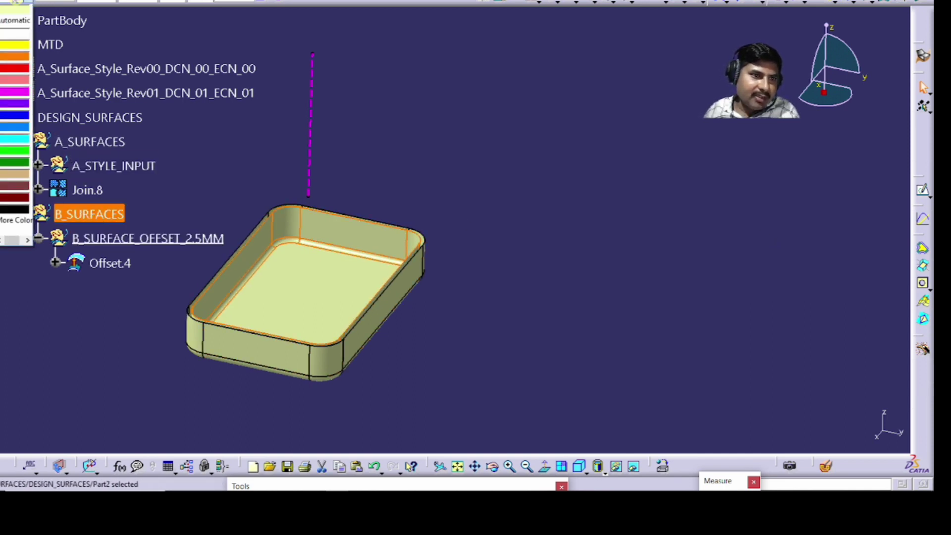
click(20, 186)
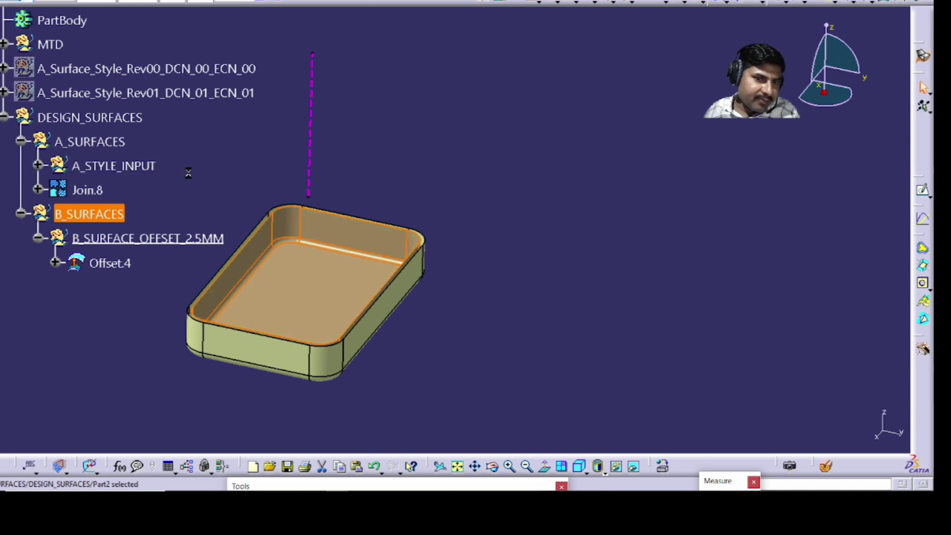
click(186, 170)
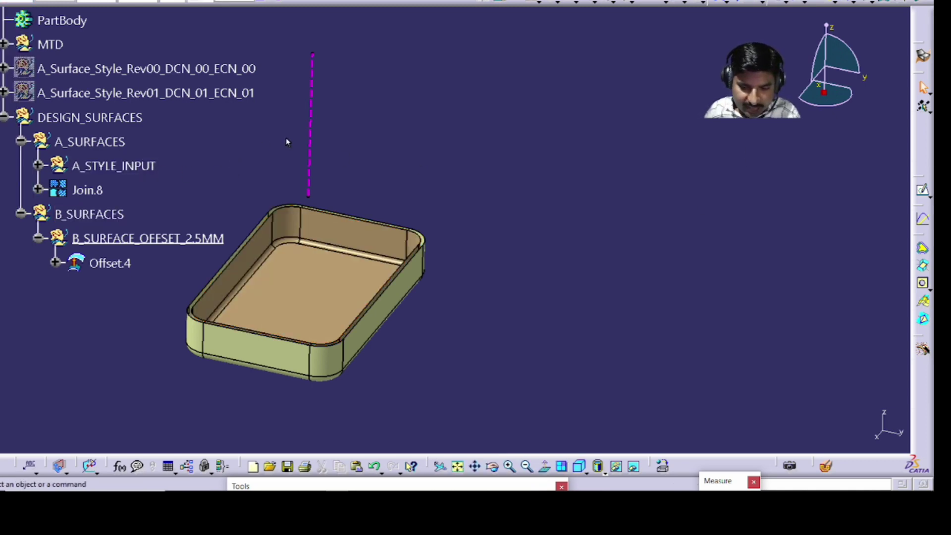
Insert a geometrical set named C_SURFACES with DESIGN_SURFACES as its father
key(alt+i)
key(g)
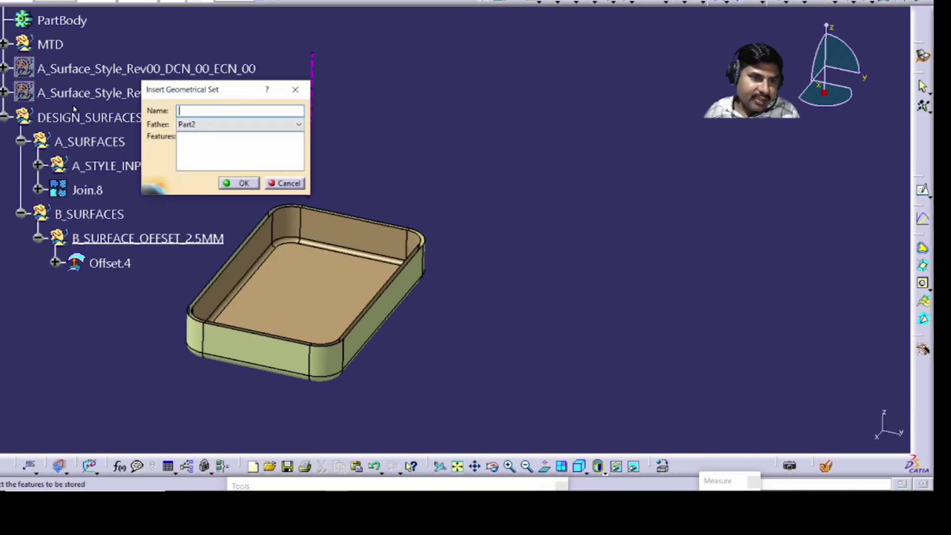
click(77, 117)
click(546, 260)
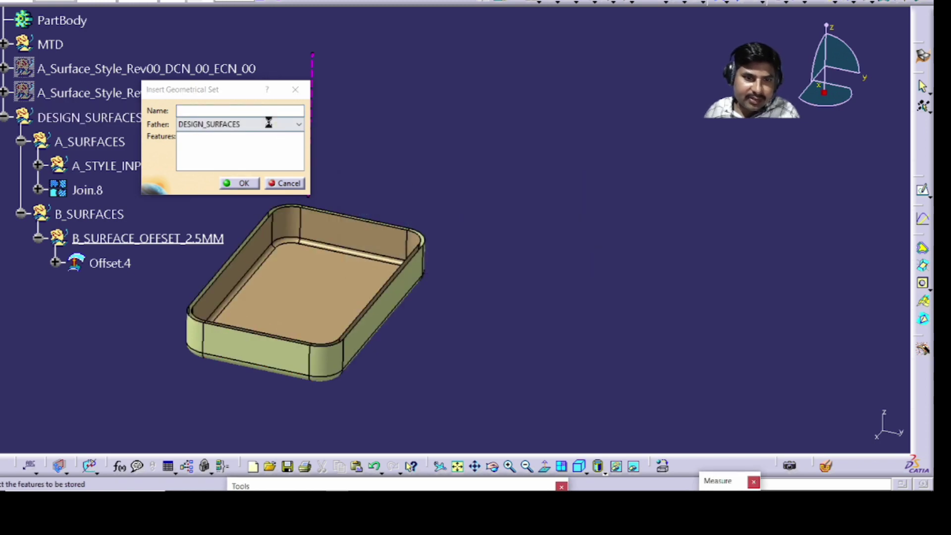
click(254, 113)
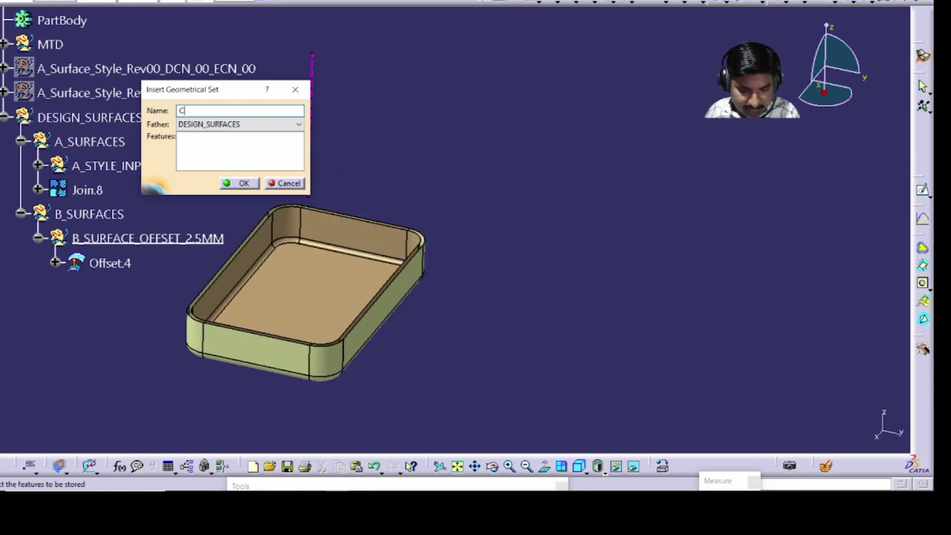
text(C_SURFACES)
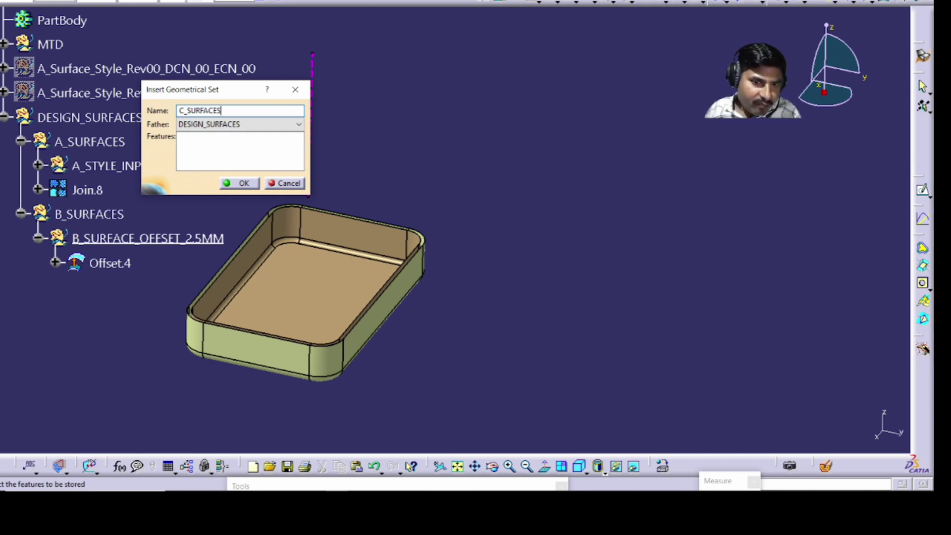
key(Return)
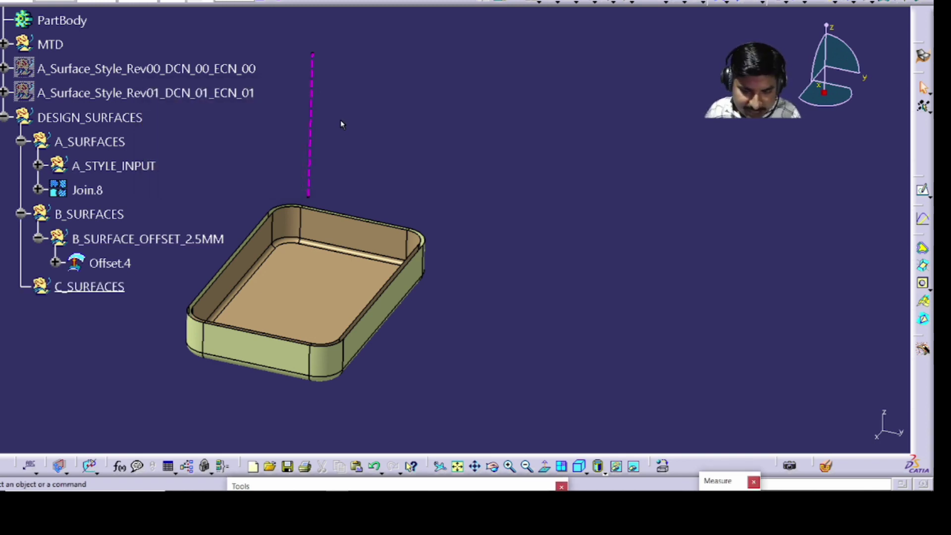
Insert a geometrical set named C_SURFACE_OPERATIONS with C_SURFACES as its father
key(alt+i)
key(g)
click(94, 286)
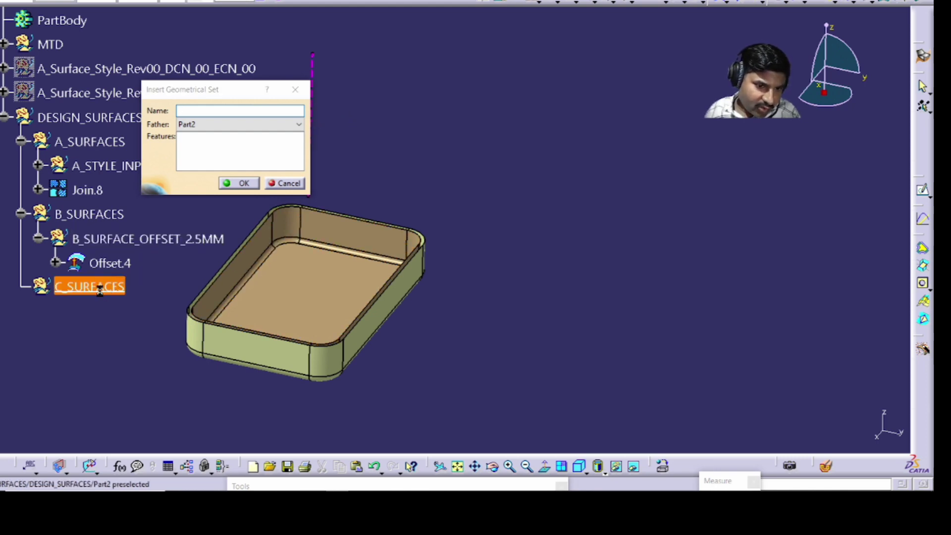
click(544, 258)
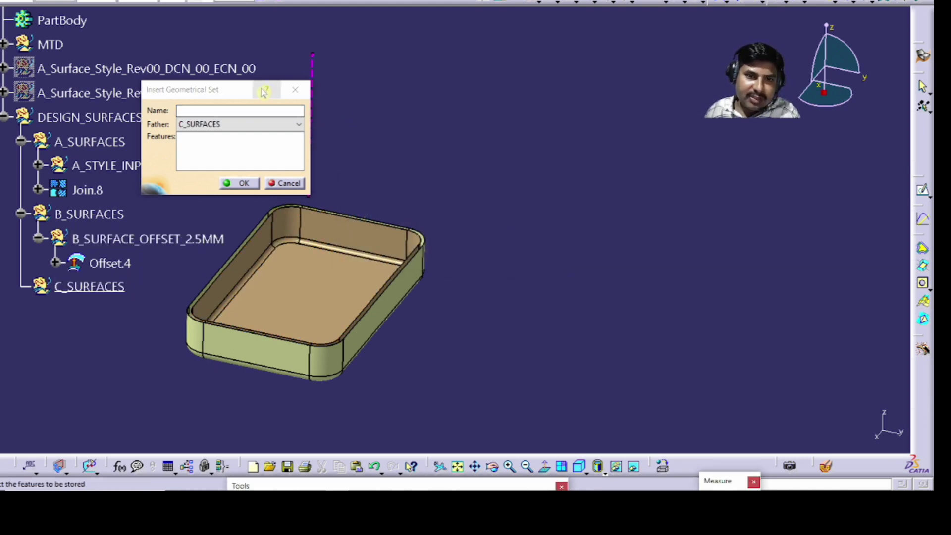
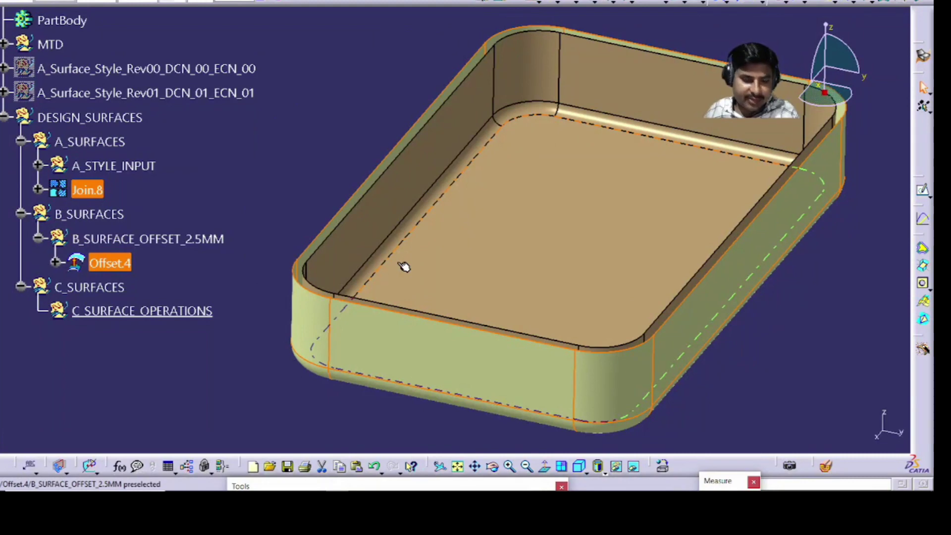
drag(350, 331, 232, 401)
drag(230, 364, 214, 402)
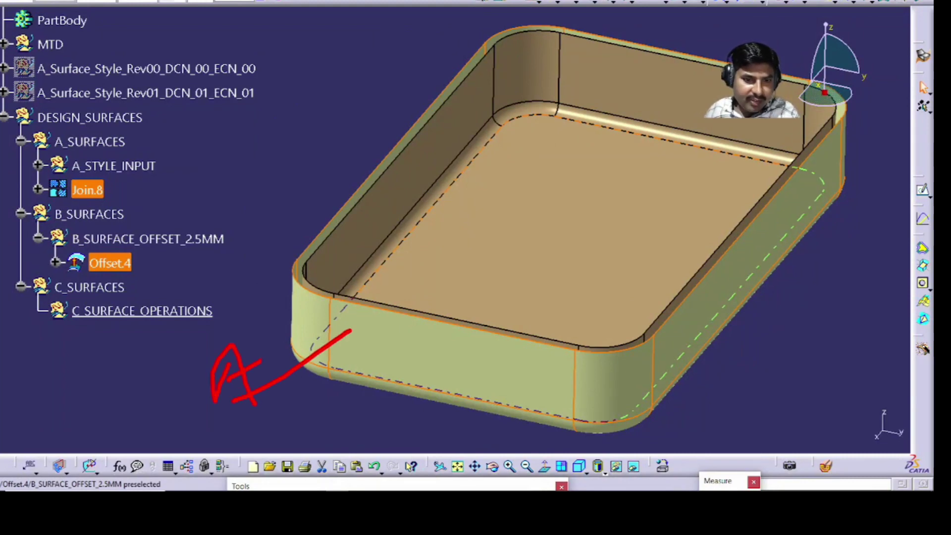
drag(260, 361, 325, 335)
mouse_move(474, 271)
mouse_down()
mouse_move(483, 243)
mouse_move(442, 295)
mouse_up()
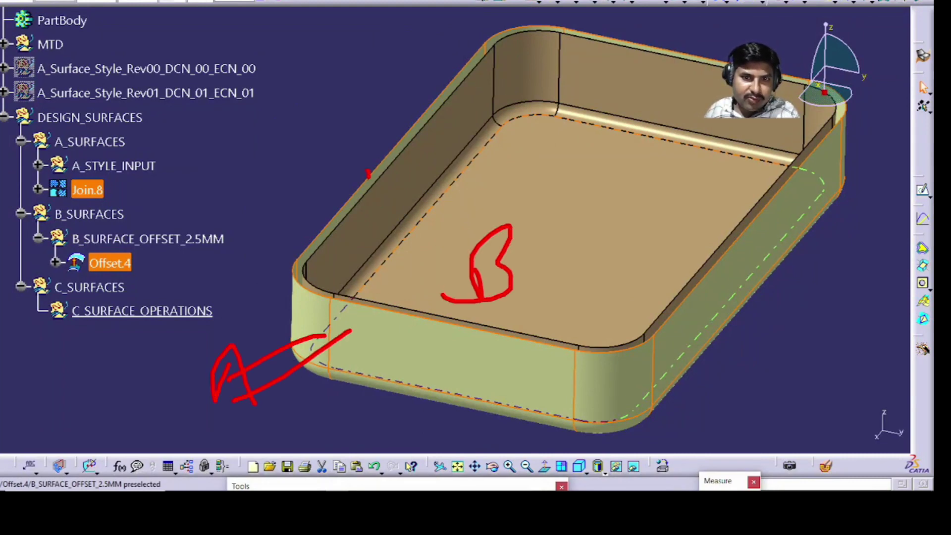
key(Escape)
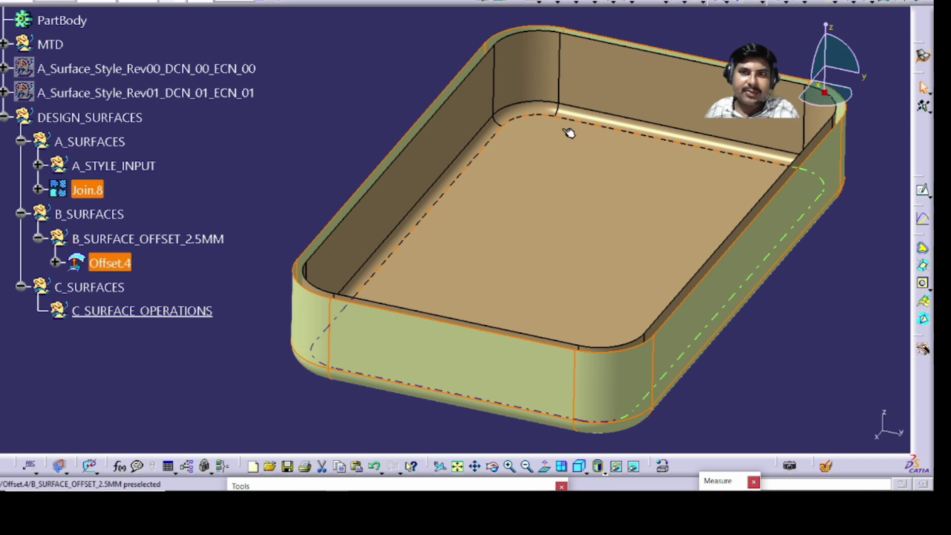
Create boundary curves along the upper rims of Join.8 and Offset.4 using point continuity propagation
click(571, 2)
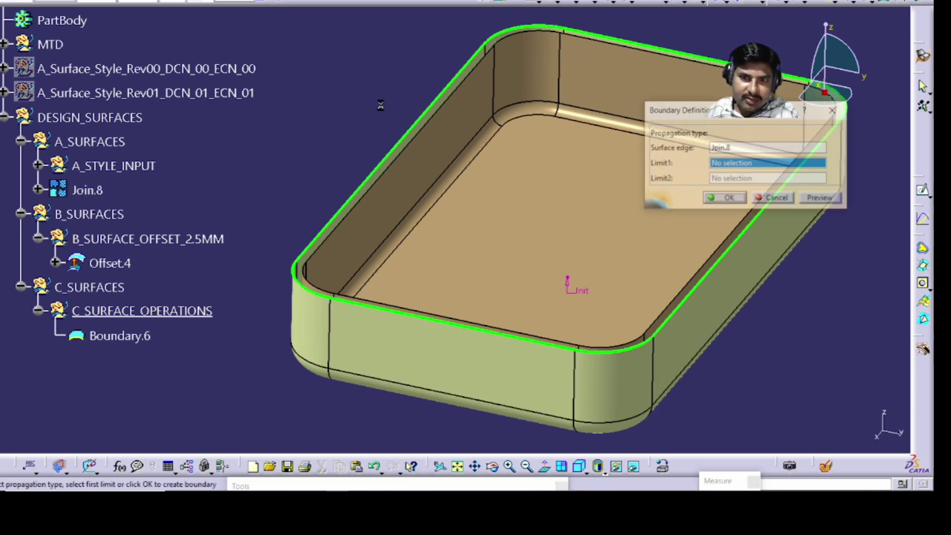
click(725, 199)
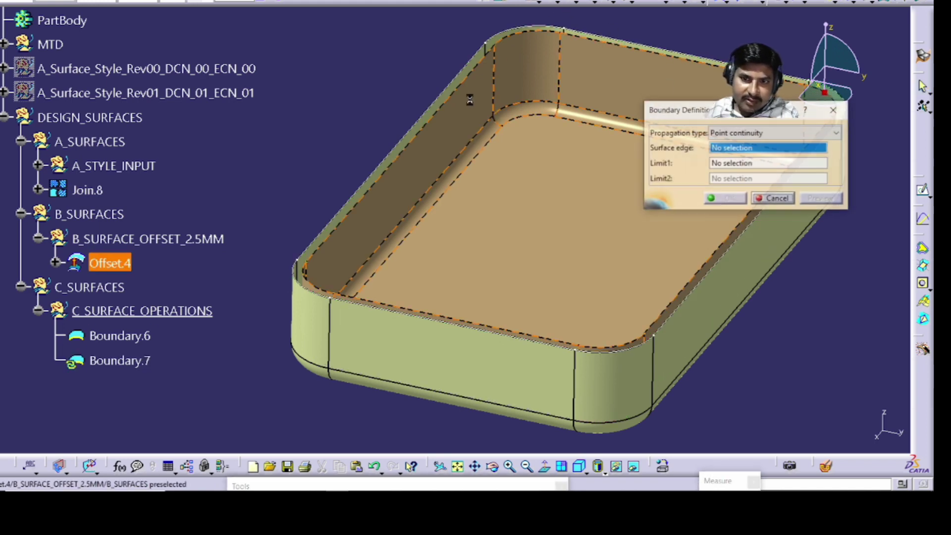
click(407, 139)
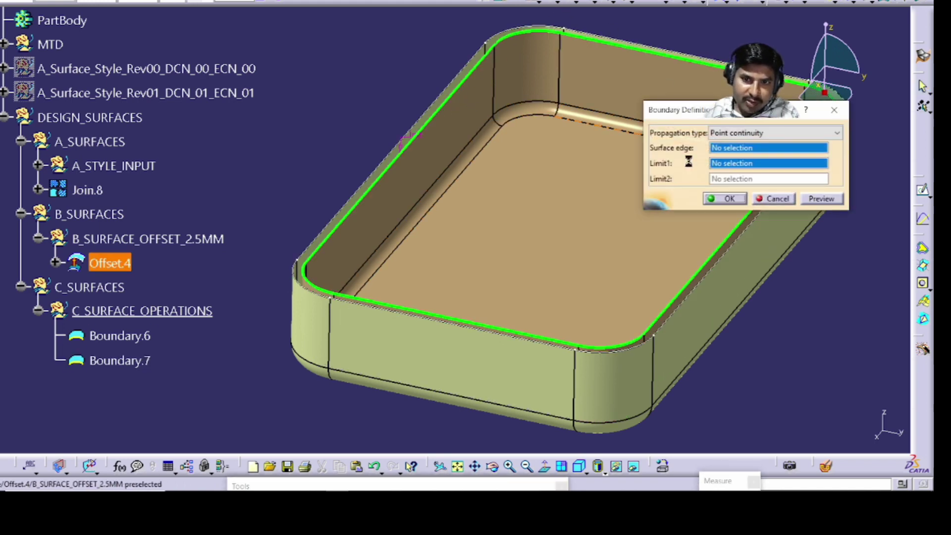
click(728, 200)
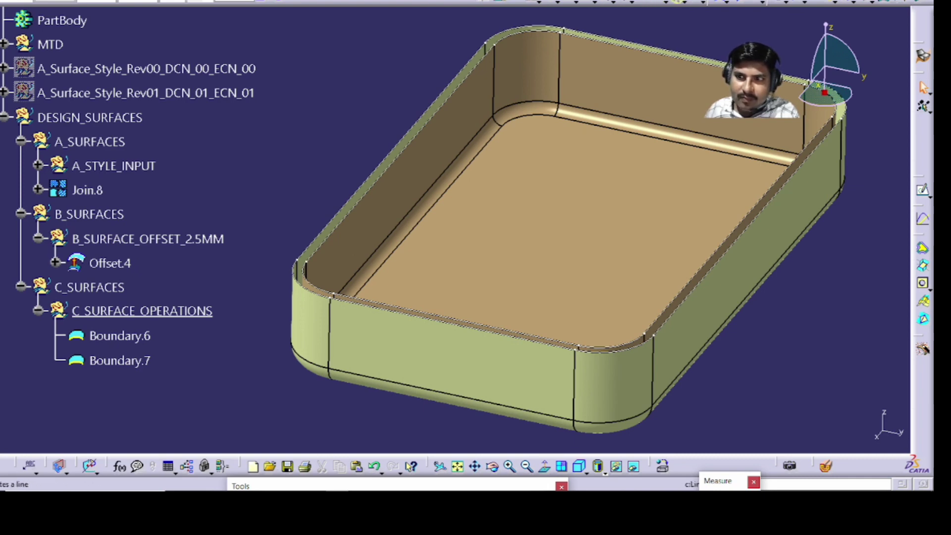
Create a point-point line between the matching rim vertices of Boundary.6 and Boundary.7 at the rounded tray corner
middle_drag(335, 241, 436, 89)
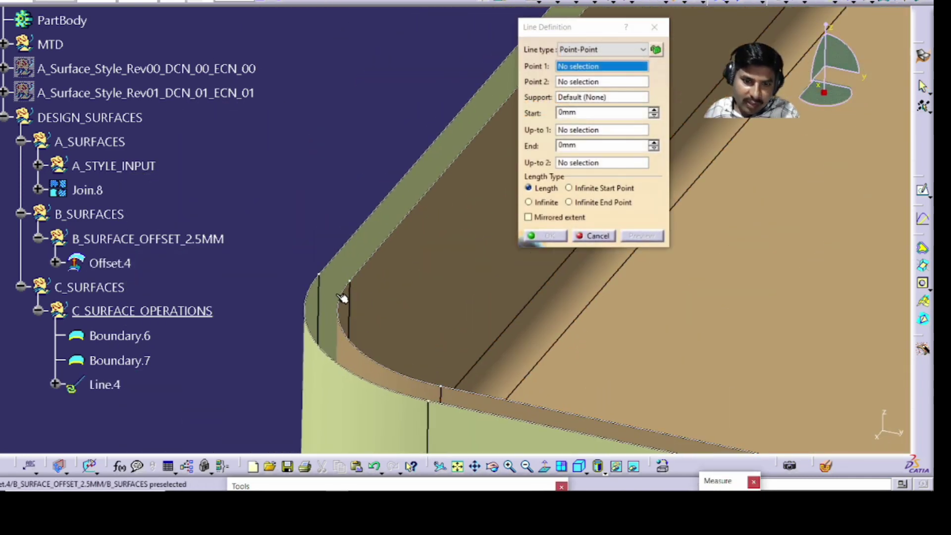
click(319, 275)
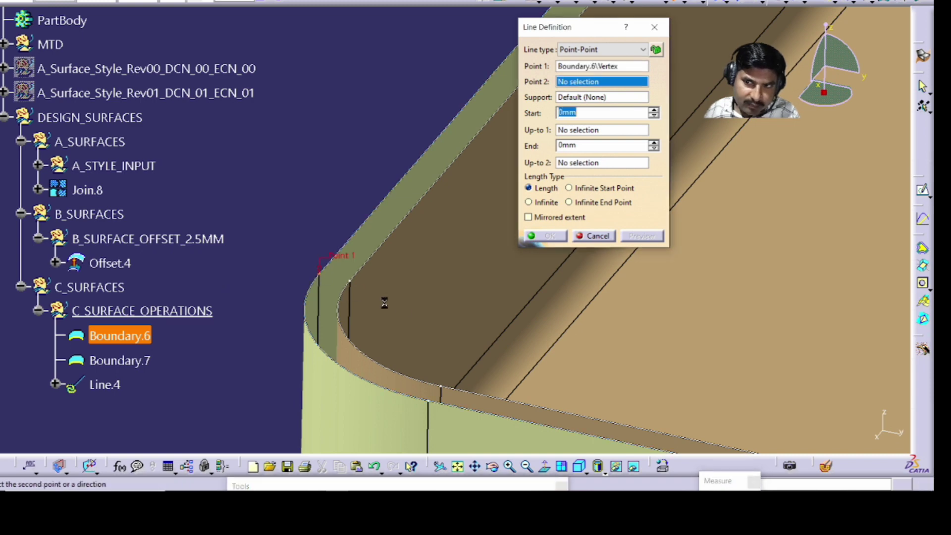
click(351, 281)
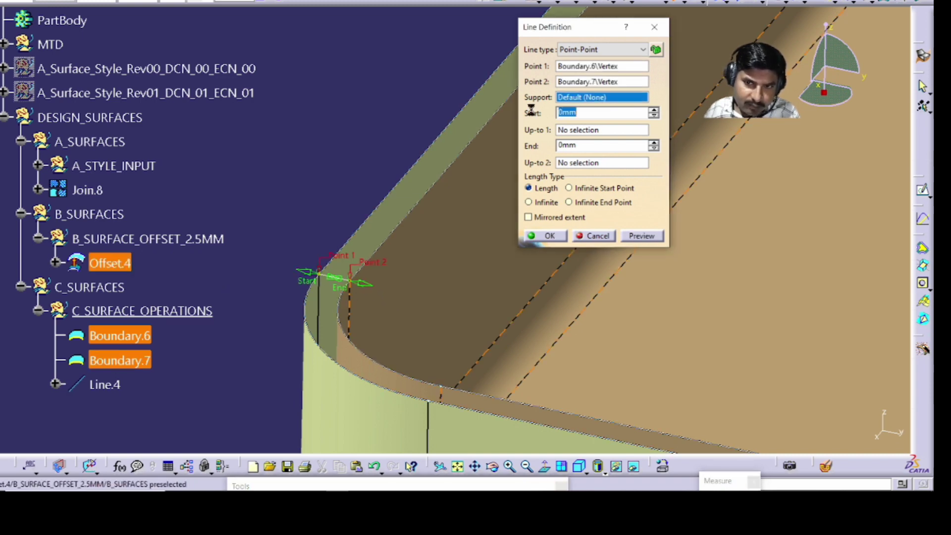
drag(568, 33, 174, 99)
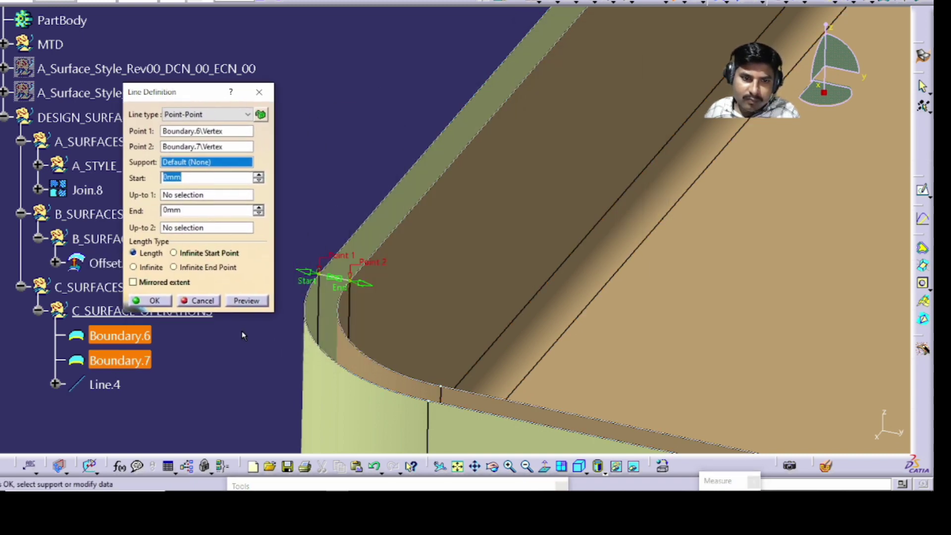
click(158, 301)
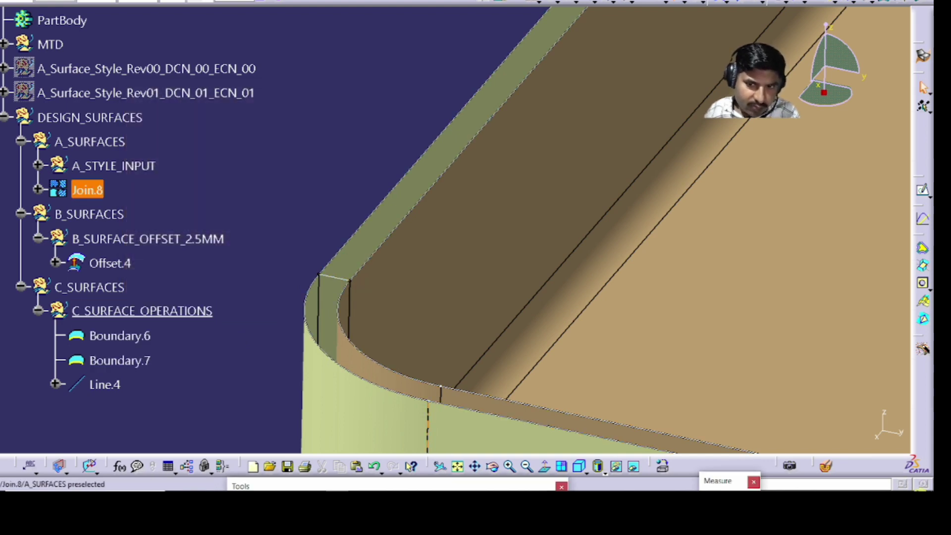
Set up an explicit sweep with two guide curves, using Line.4 as profile and Boundary.6 and Boundary.7 as guides
middle_drag(754, 261, 740, 308)
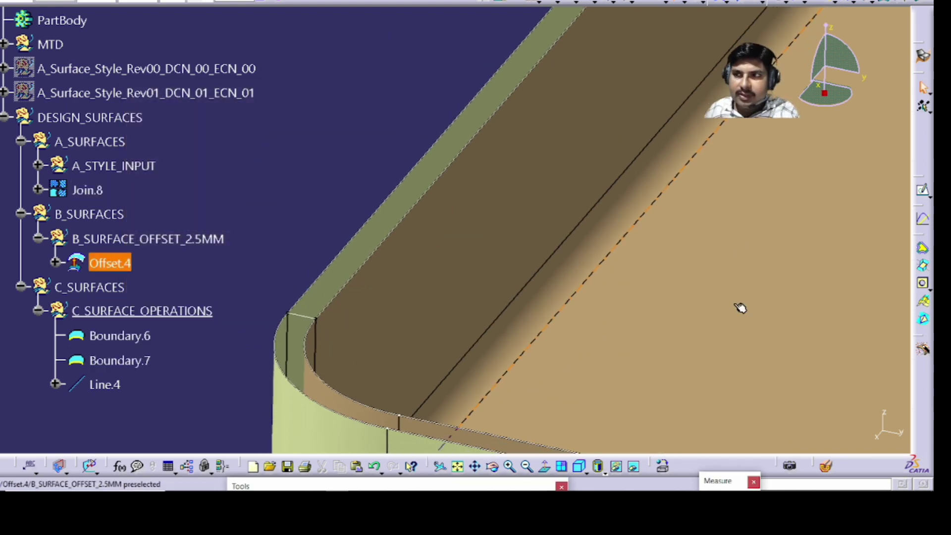
click(863, 3)
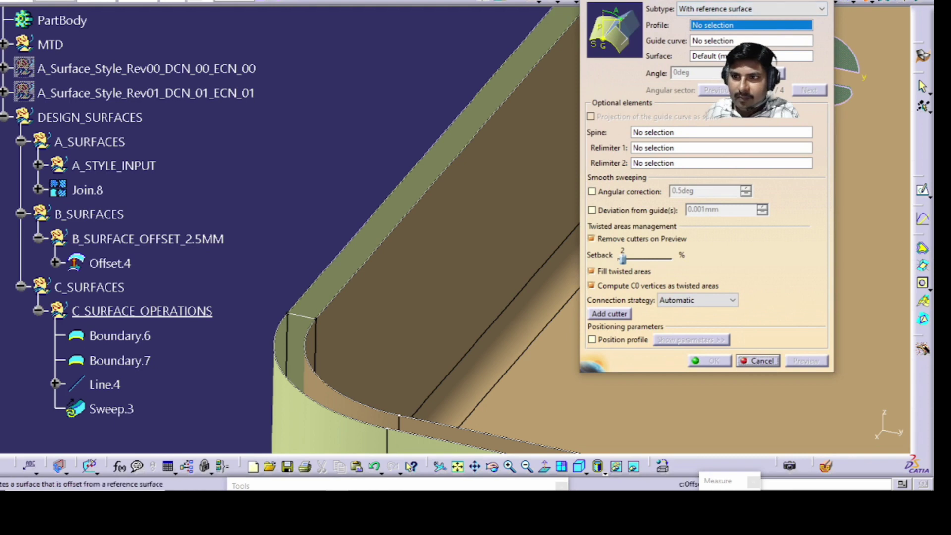
drag(740, 1, 161, 4)
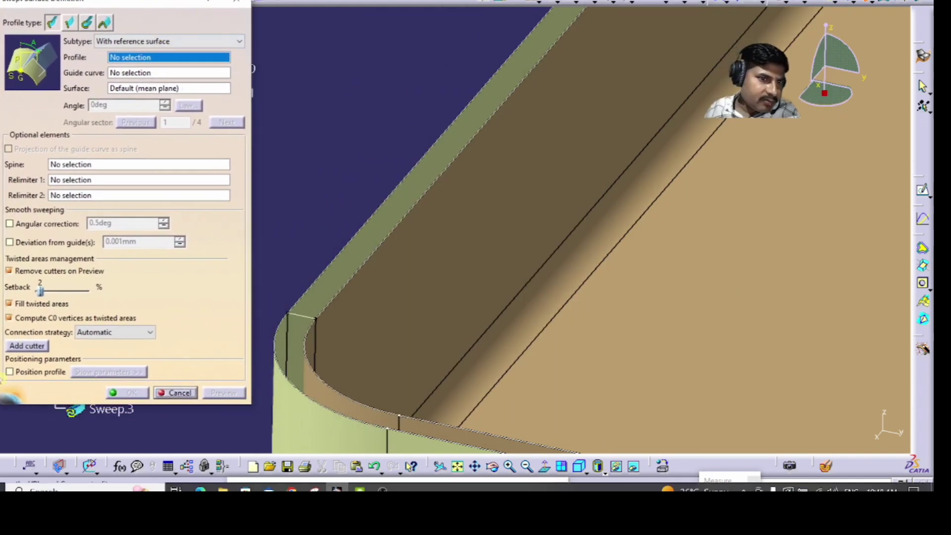
click(187, 39)
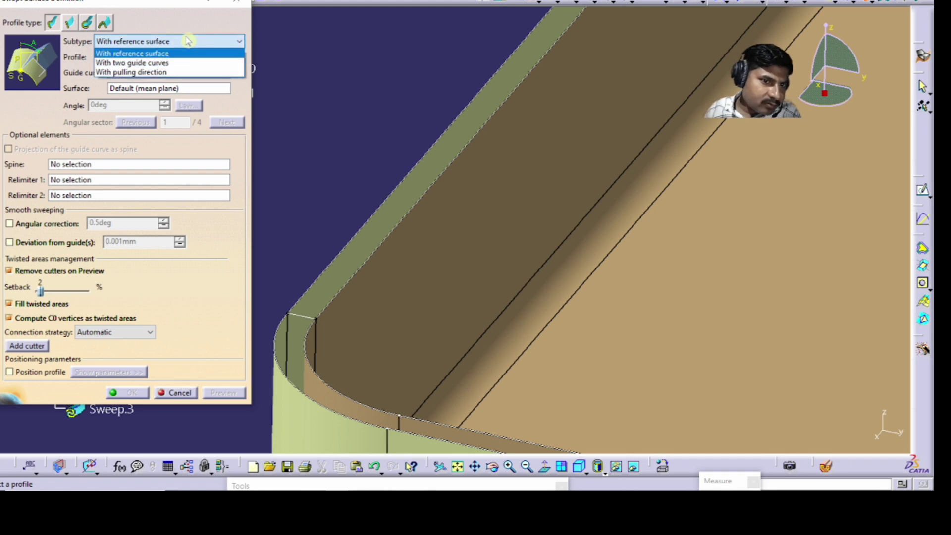
click(203, 63)
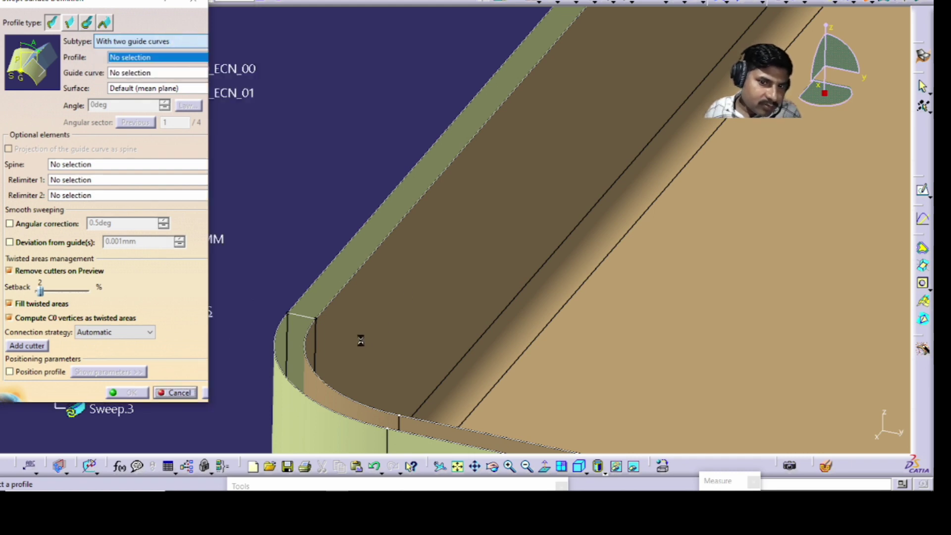
click(301, 312)
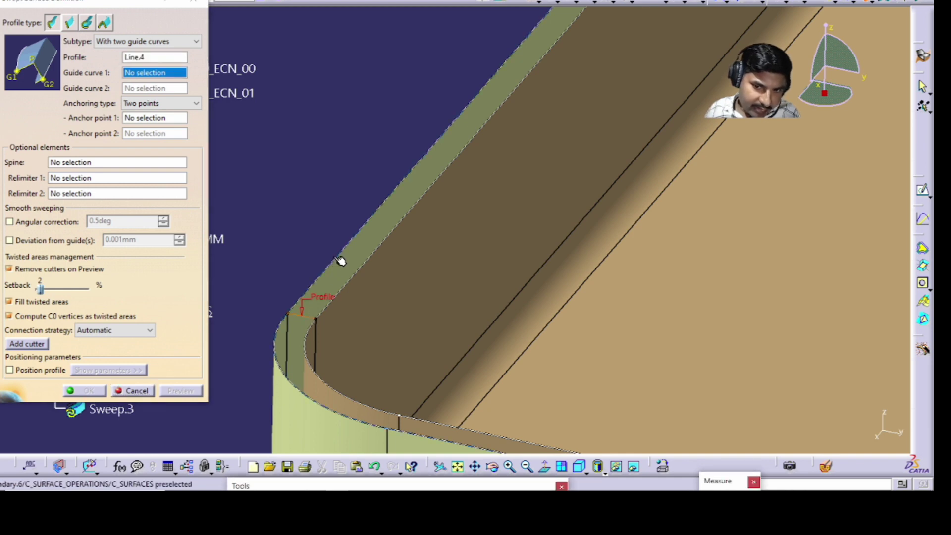
click(342, 261)
click(377, 252)
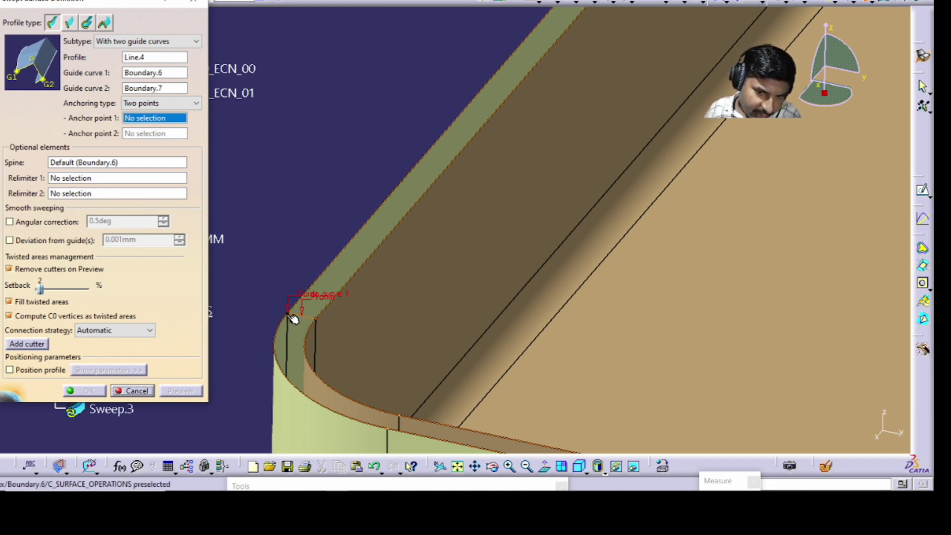
Anchor the sweep profile at the matching Boundary.6 and Boundary.7 corner vertices and create the rim surface
click(296, 318)
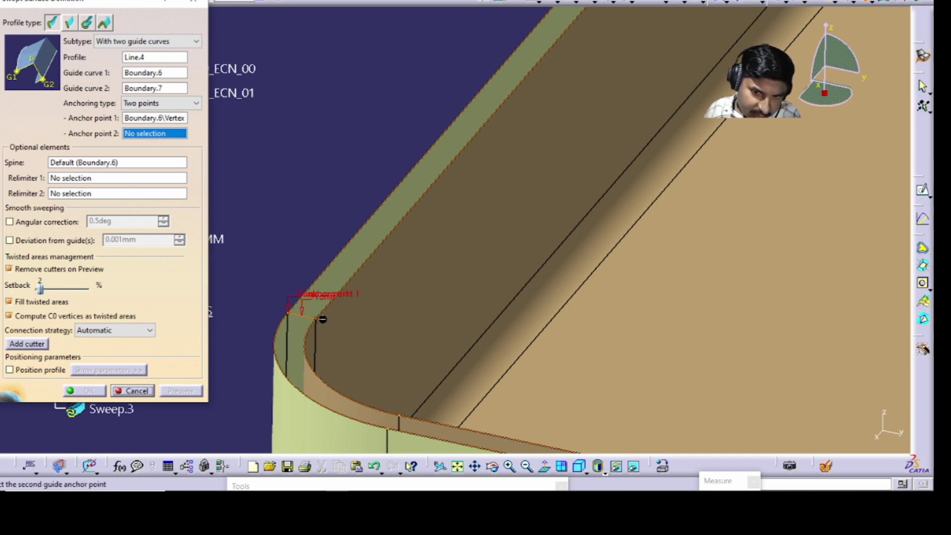
middle_drag(363, 322, 299, 325)
click(295, 321)
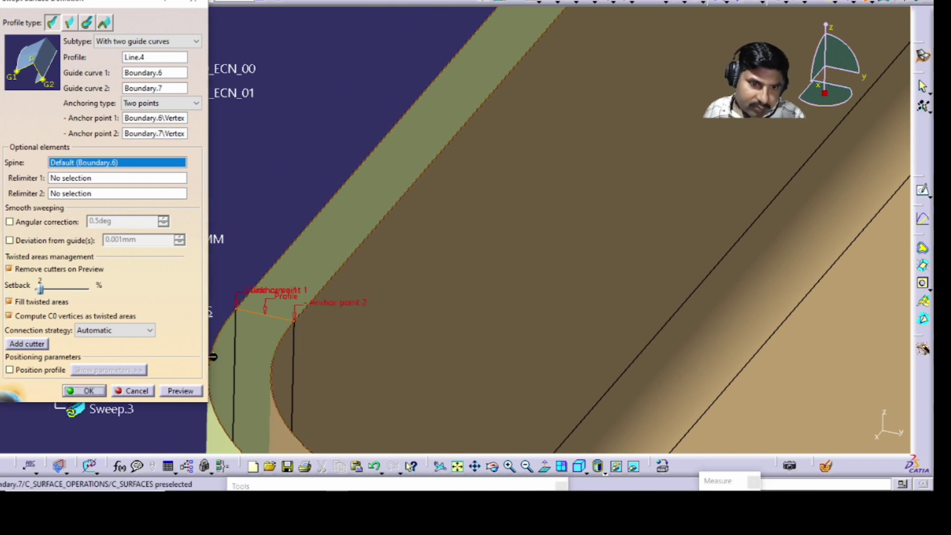
click(85, 392)
middle_drag(335, 190, 338, 365)
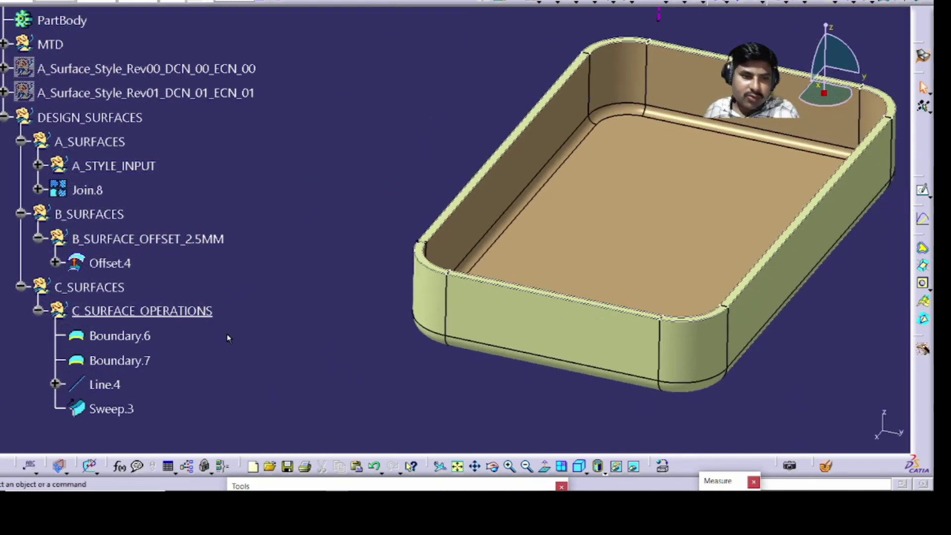
Colour the C_SURFACES geometrical set pink
click(56, 278)
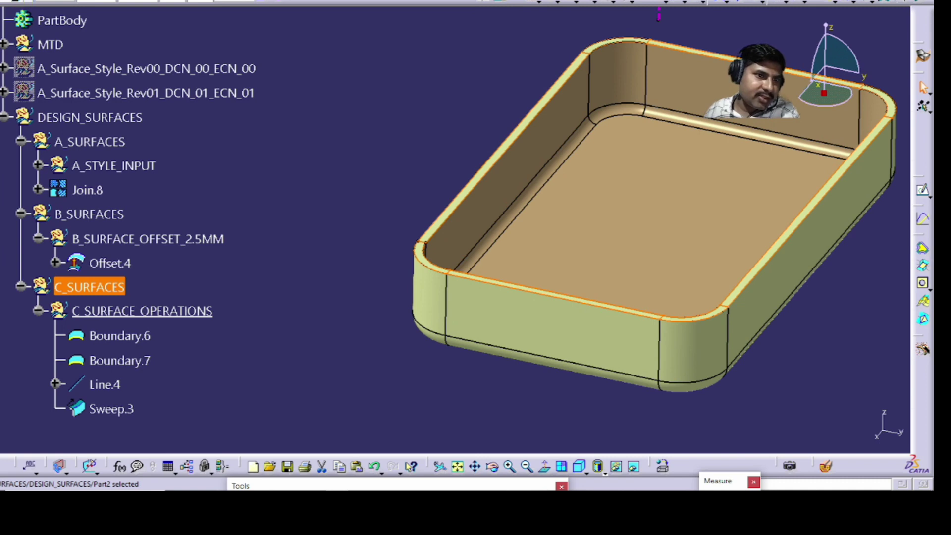
click(27, 2)
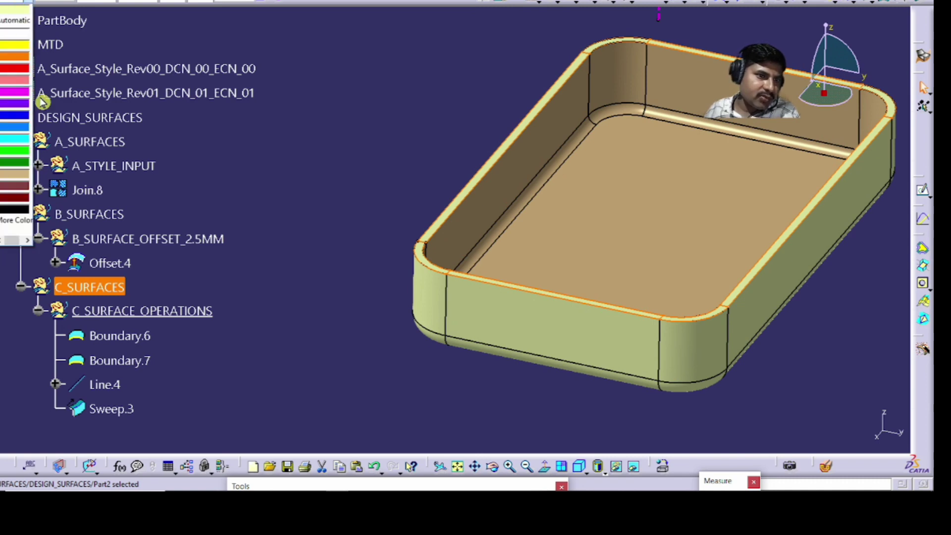
click(20, 151)
click(256, 142)
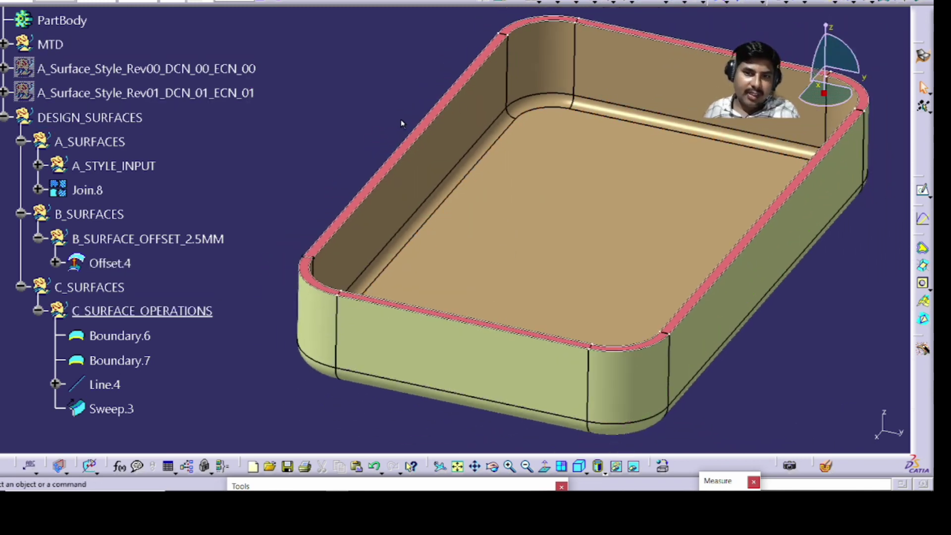
Hide the construction curves Boundary.6, Boundary.7 and Line.4 in C_SURFACE_OPERATIONS
right_click(418, 133)
click(426, 164)
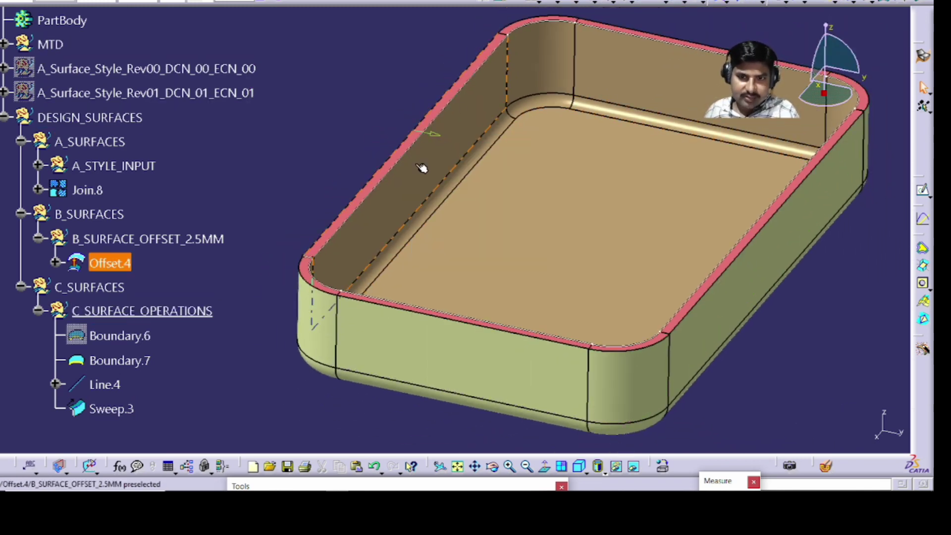
right_click(359, 204)
click(360, 206)
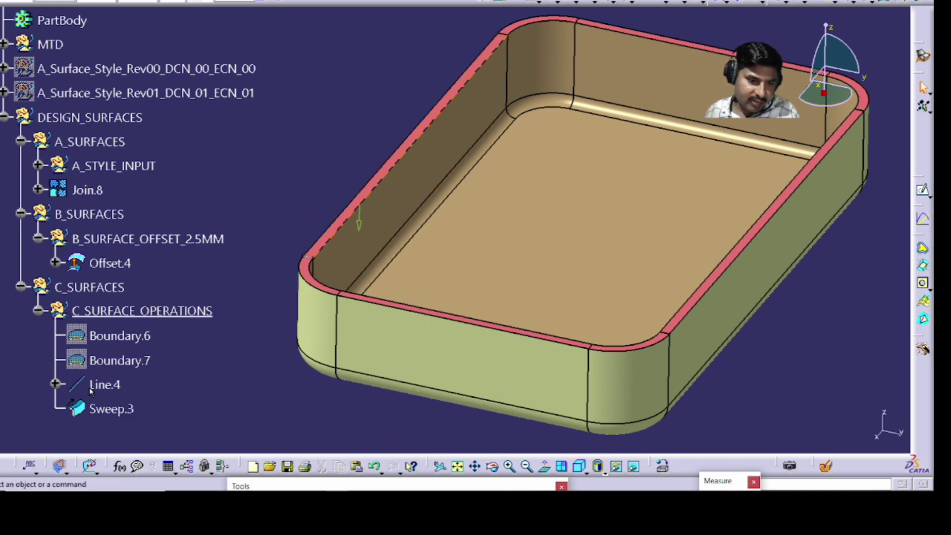
click(105, 386)
scroll(238, 258, down, 3)
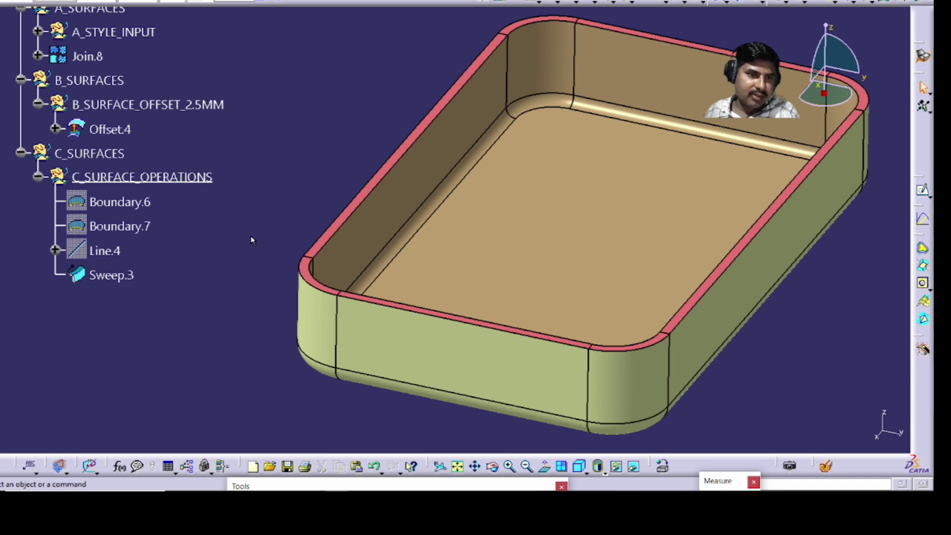
scroll(261, 199, up, 3)
Make DESIGN_SURFACES the work object and join Offset.4, Join.8 and Sweep.3 in it with a 0.01 mm merging distance
click(79, 117)
right_click(89, 118)
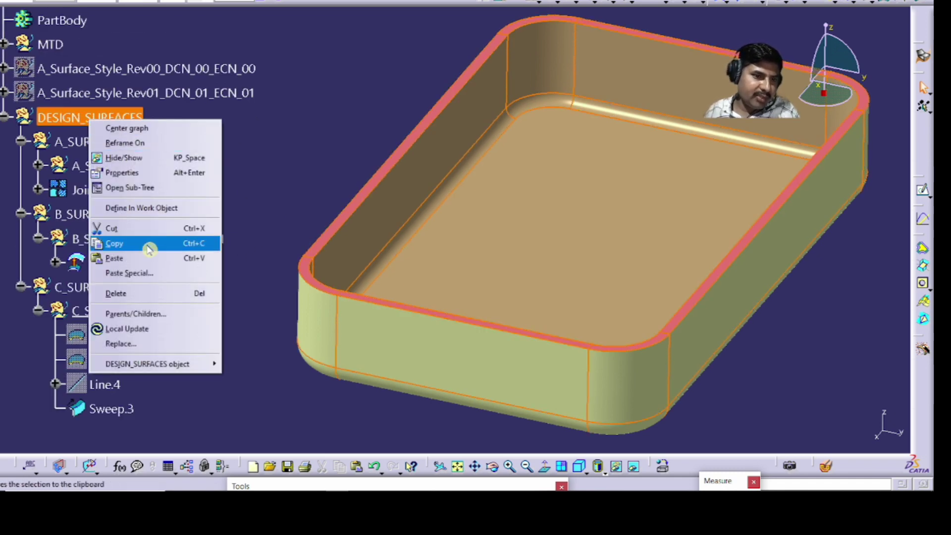
click(164, 212)
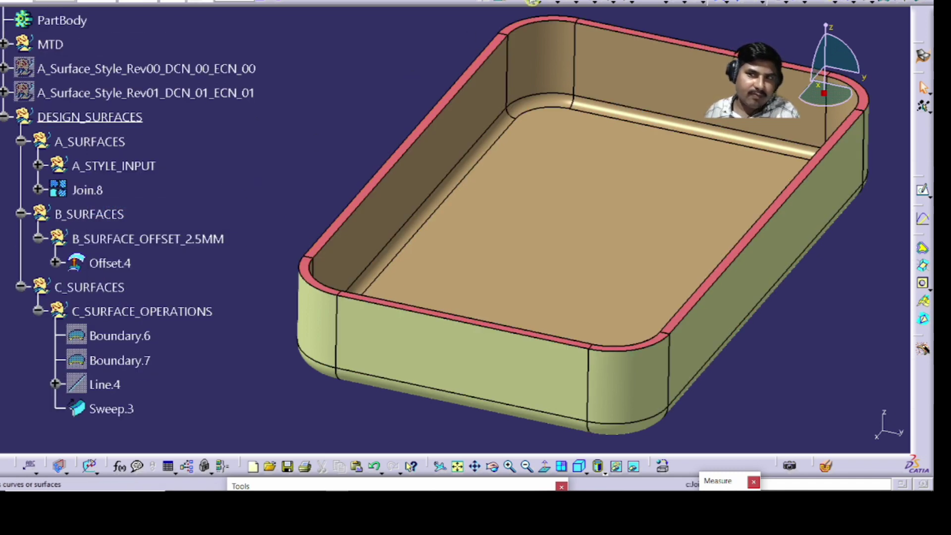
click(534, 3)
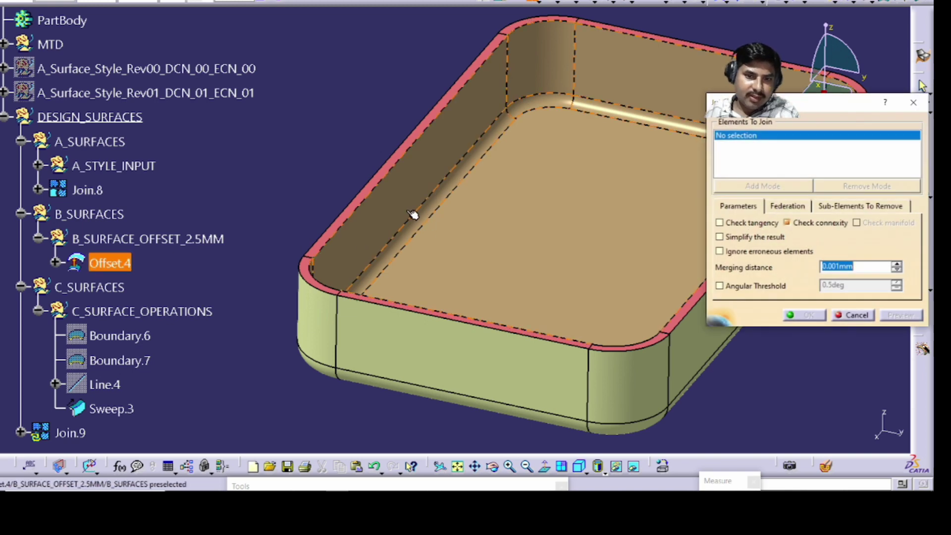
click(394, 206)
click(397, 354)
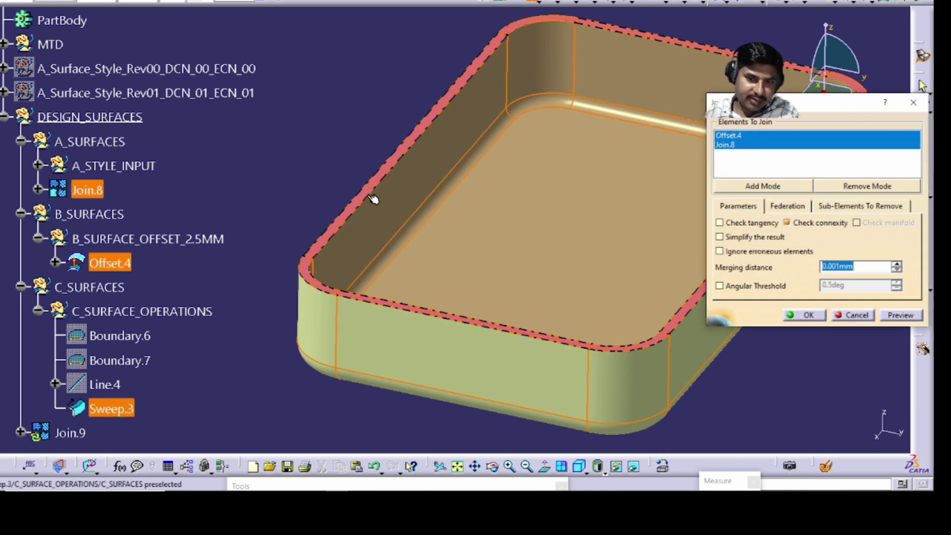
click(364, 202)
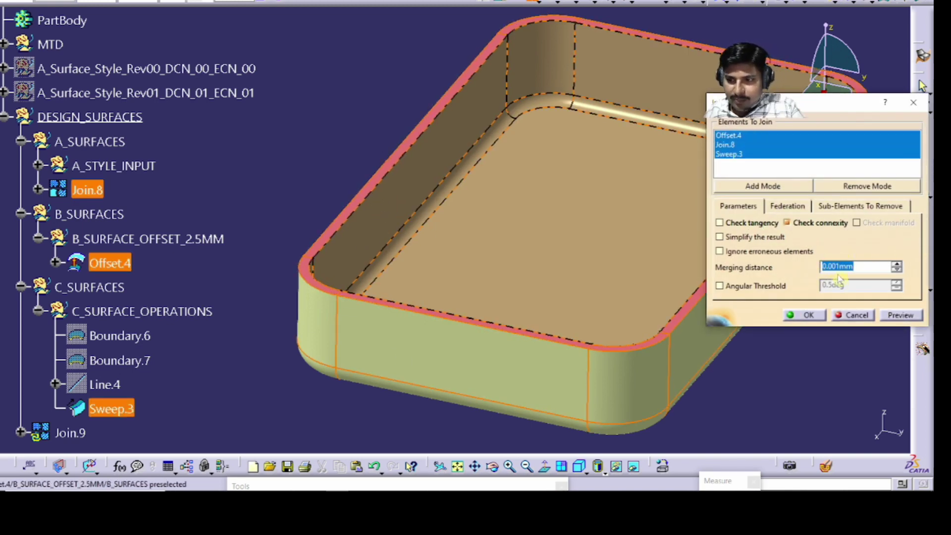
click(834, 266)
key(Delete)
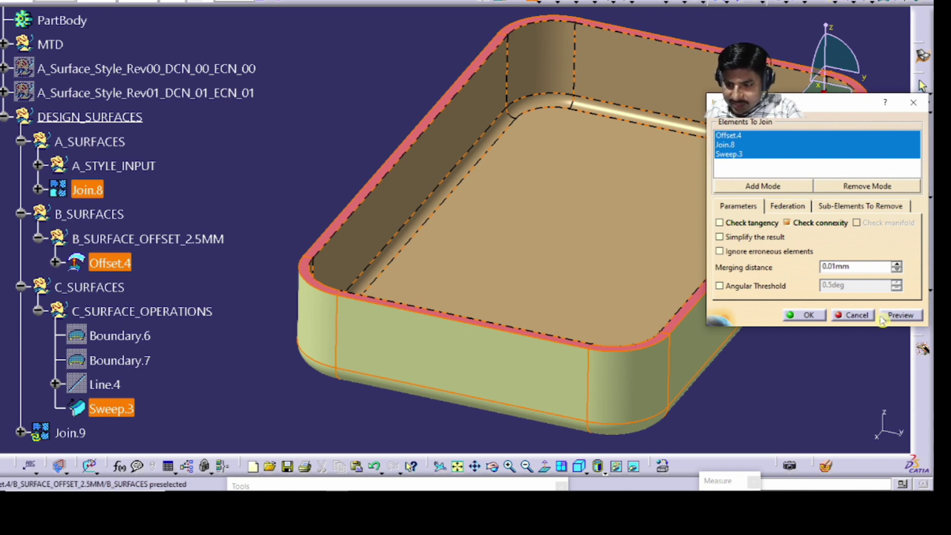
key(Return)
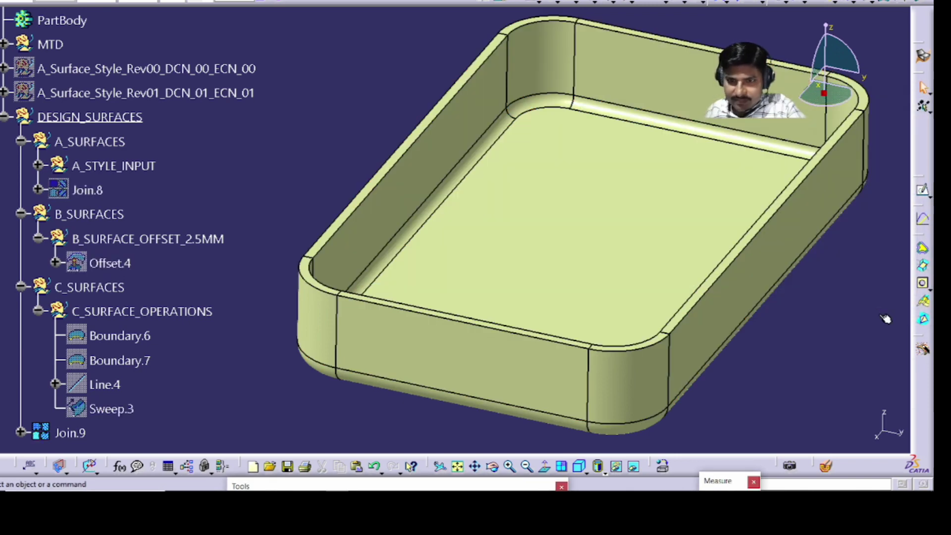
Check the joined A, B and C surface for open edges with a trial boundary, leaving no boundary feature behind
click(575, 3)
click(535, 178)
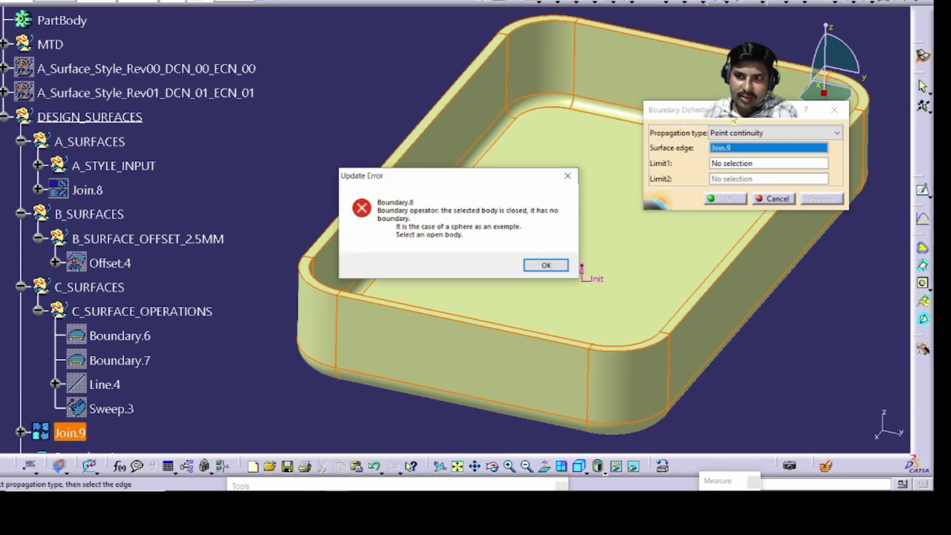
click(551, 265)
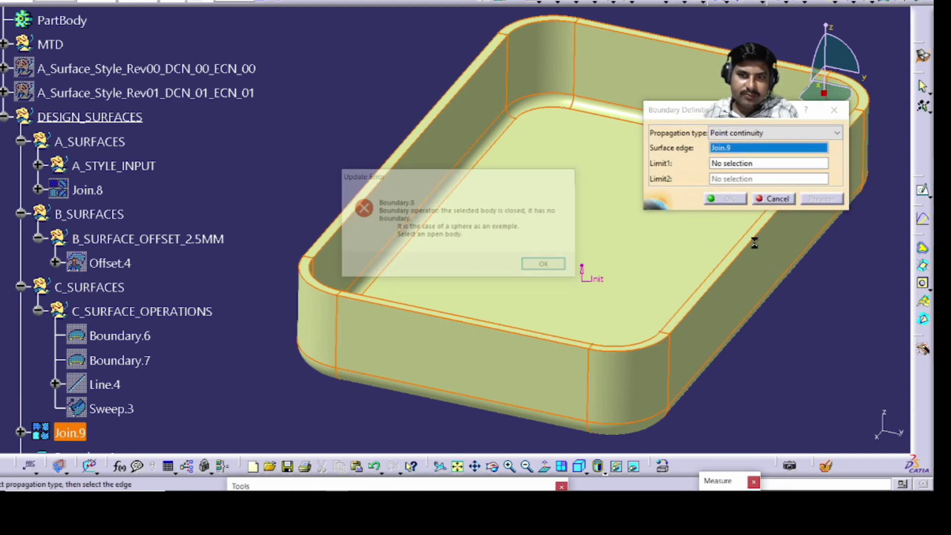
click(772, 199)
Collapse DESIGN_SURFACES in the tree and insert two new bodies into the part
click(5, 117)
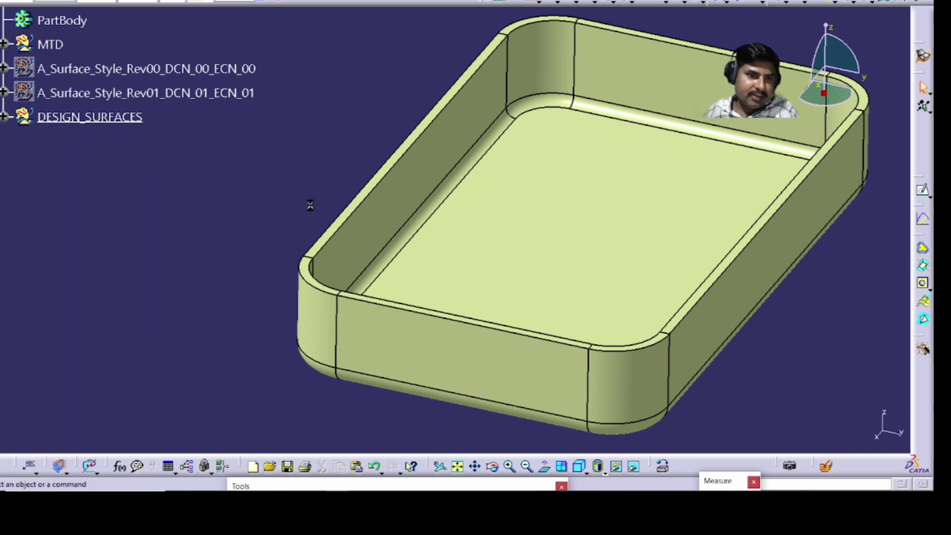
key(alt+i)
key(b)
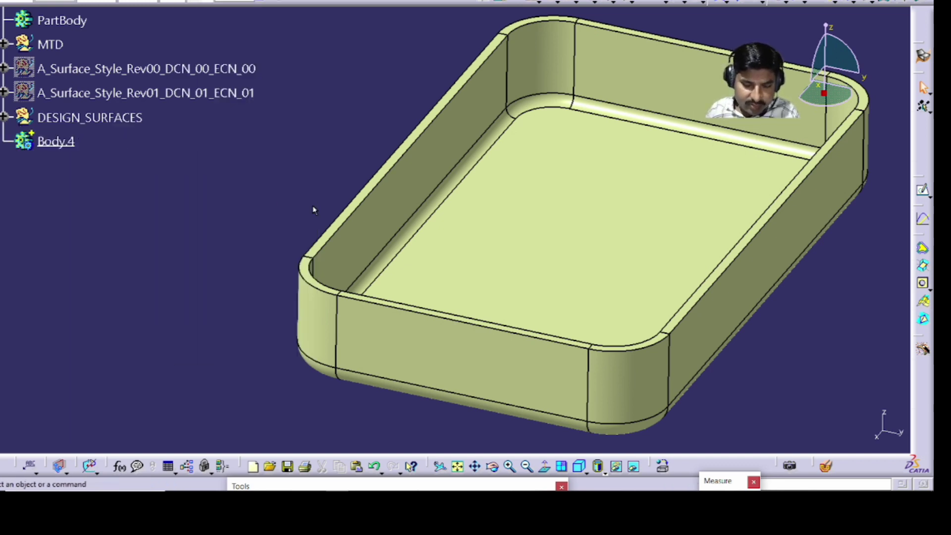
key(alt+i)
key(b)
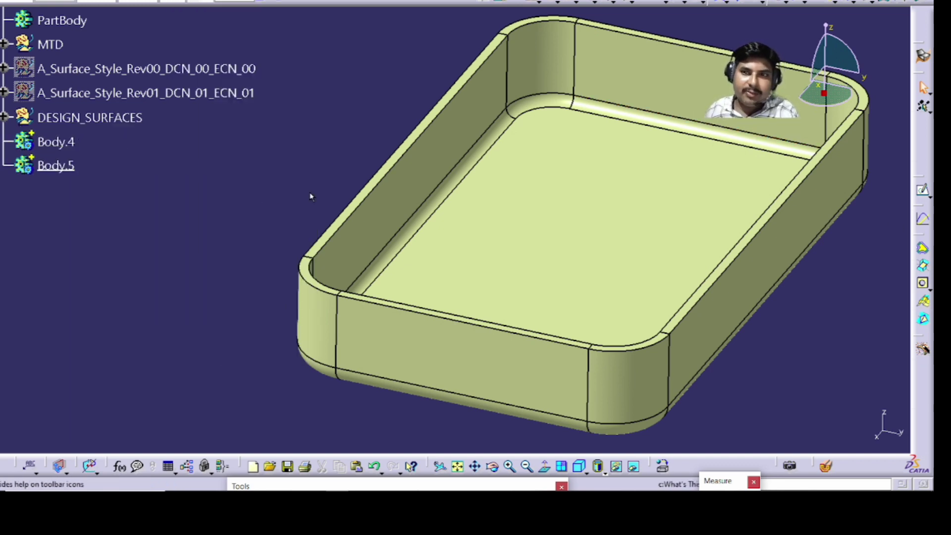
Switch to Part Design and create a Close Surface solid from Join.9 in Body.5
click(922, 55)
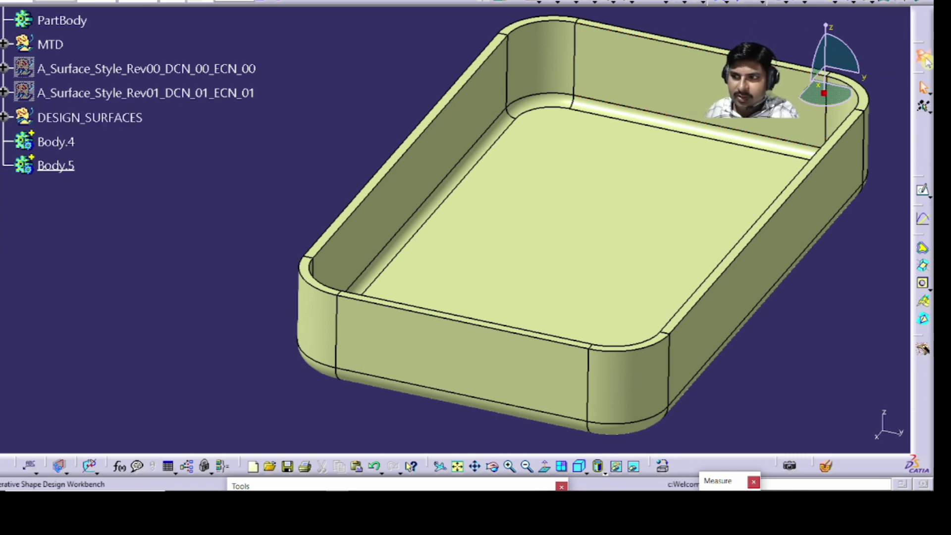
click(769, 213)
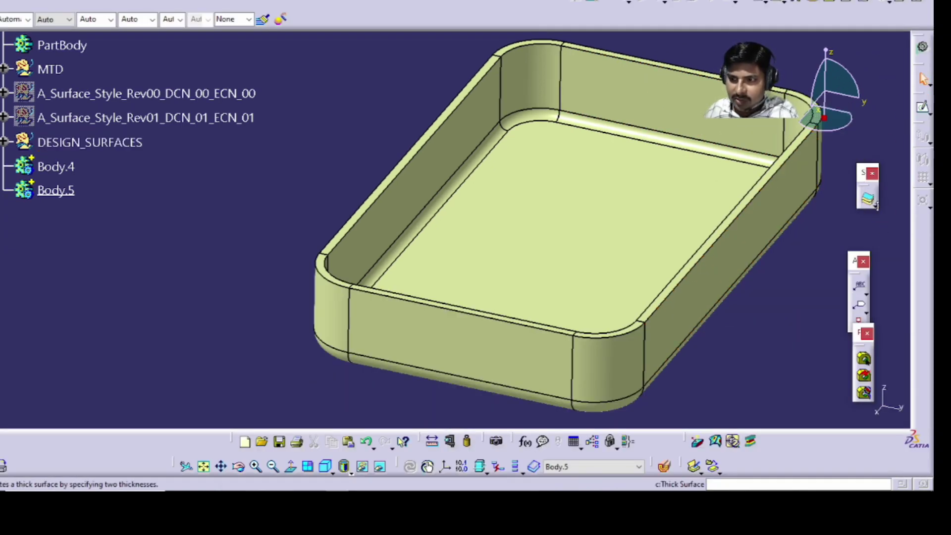
click(868, 200)
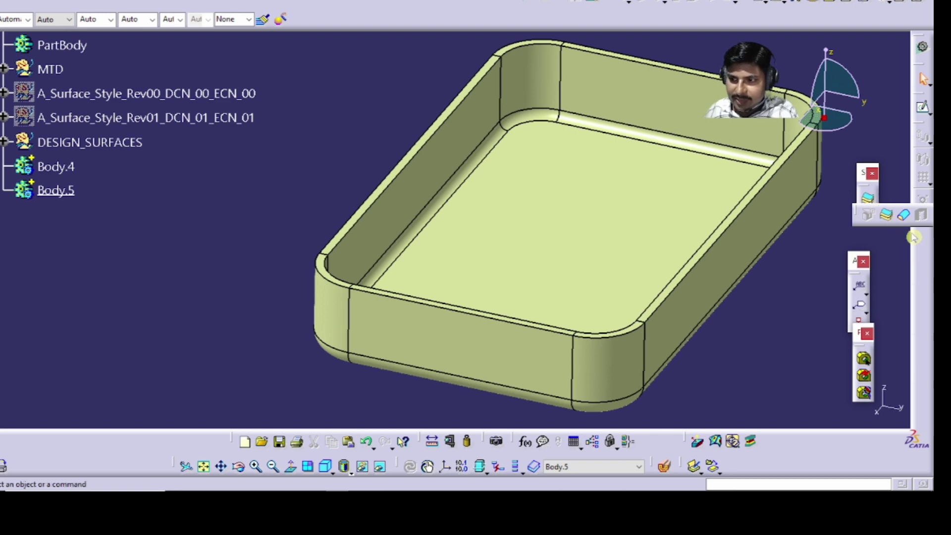
click(863, 359)
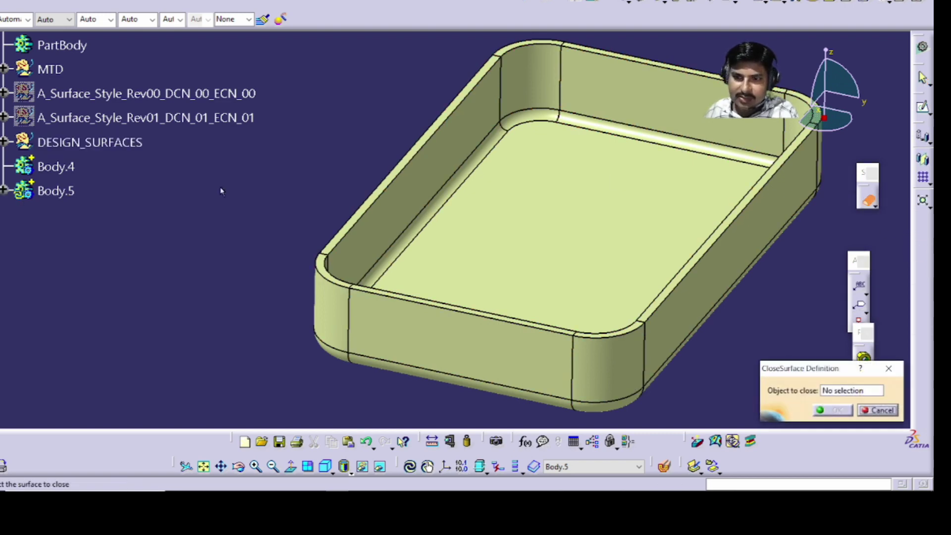
click(436, 166)
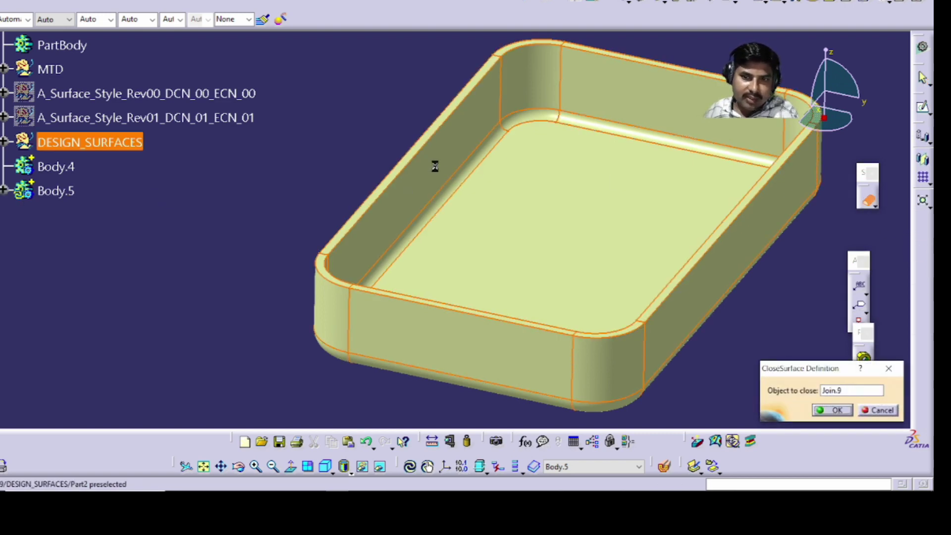
click(832, 412)
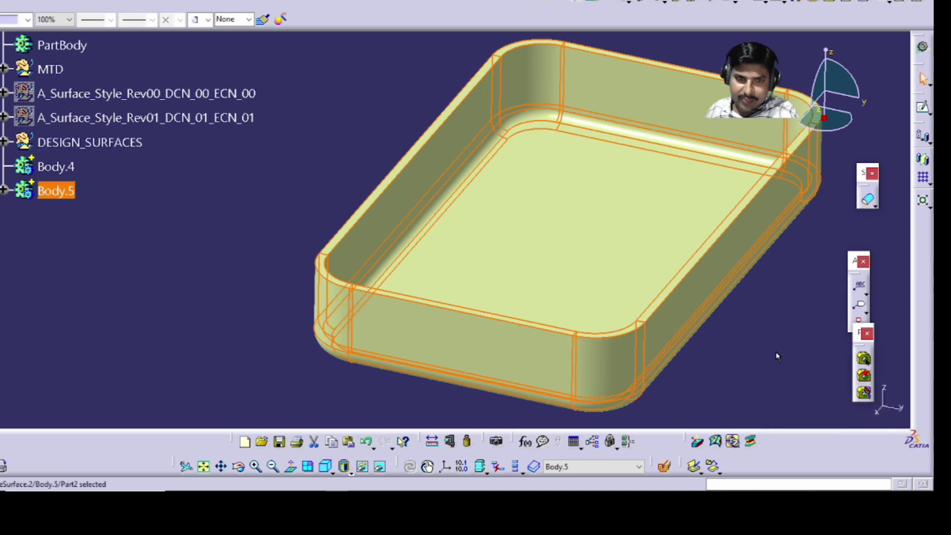
Expand DESIGN_SURFACES in the tree and hide Join.9
right_click(80, 143)
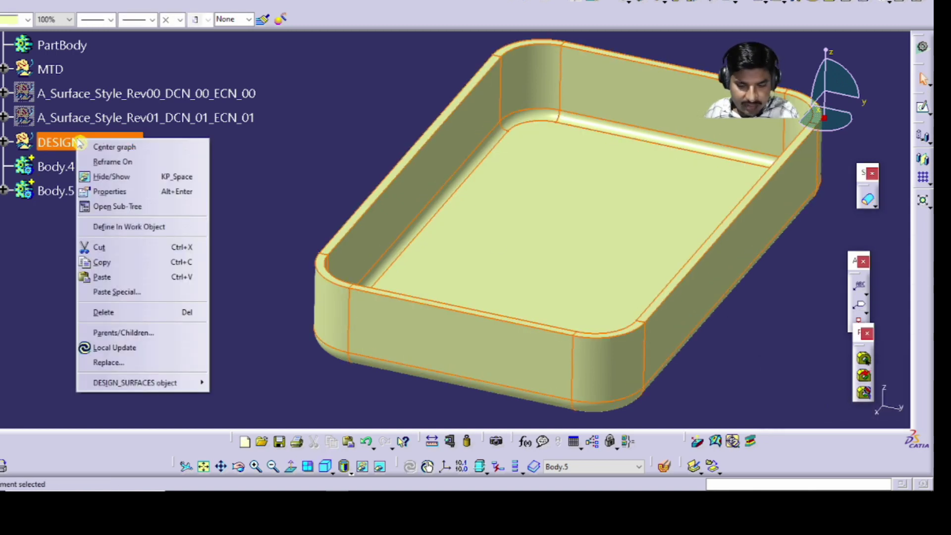
click(9, 145)
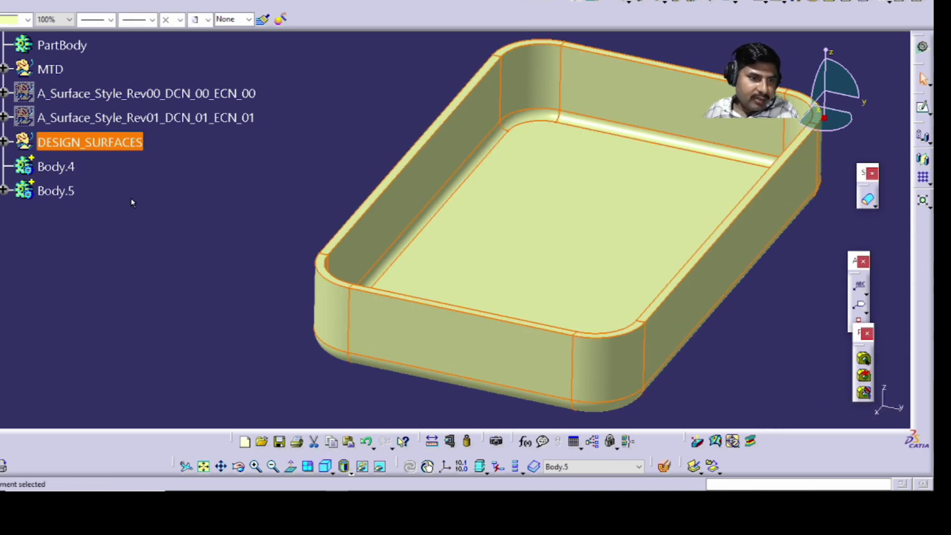
click(4, 143)
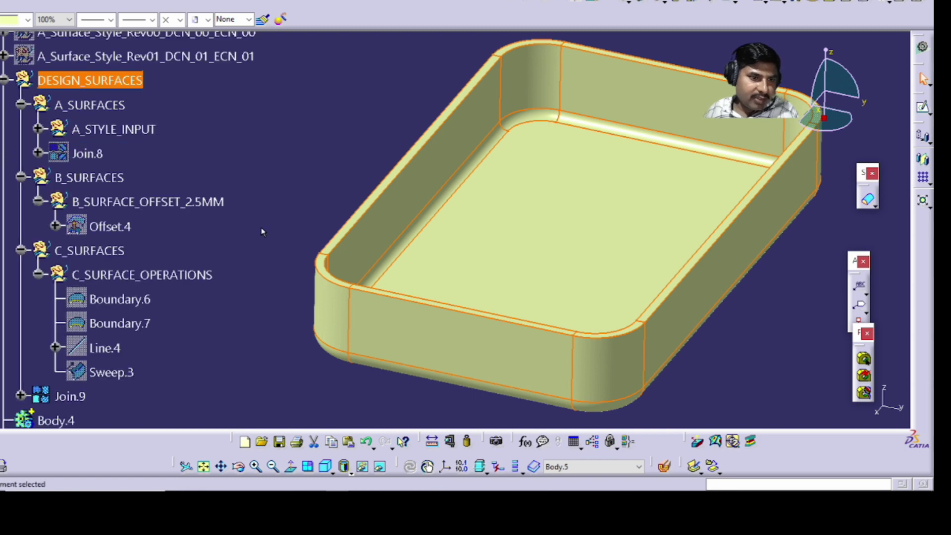
right_click(79, 399)
key(h)
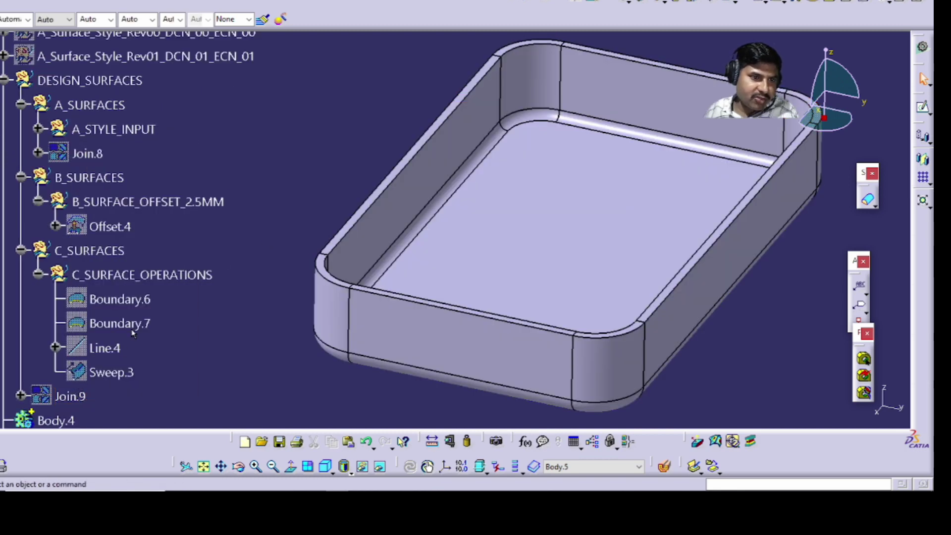
Expand Body.5 in the tree and make Body.4 the work object
scroll(163, 294, down, 2)
click(4, 325)
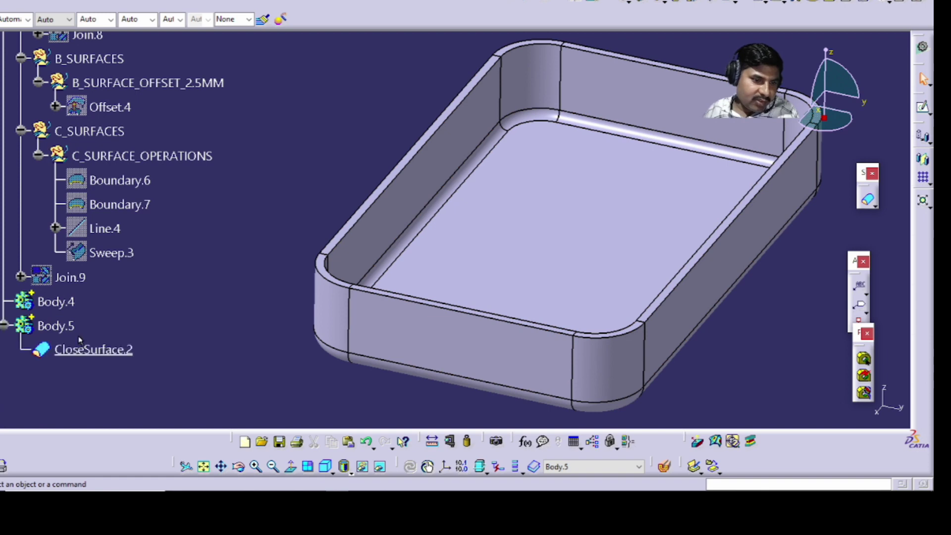
right_click(55, 301)
mouse_move(140, 289)
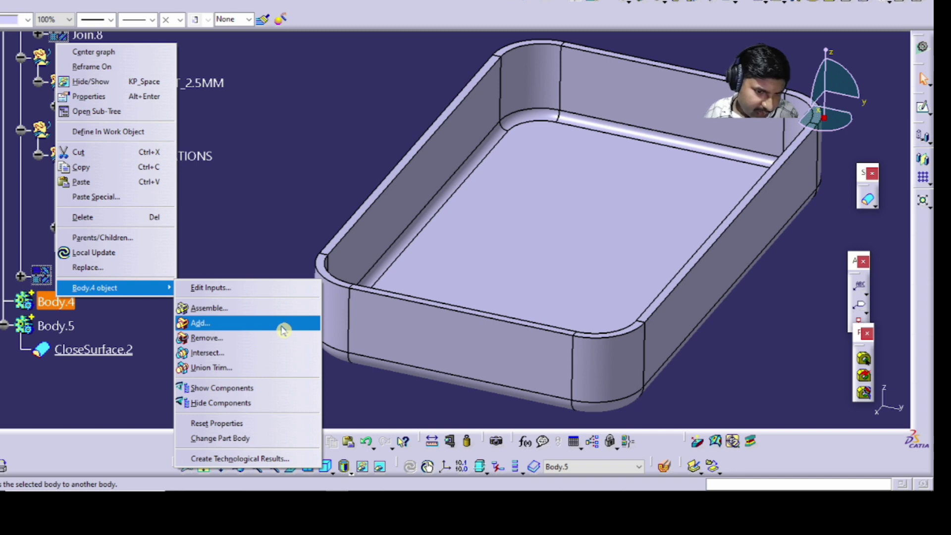
click(249, 252)
scroll(190, 272, down, 3)
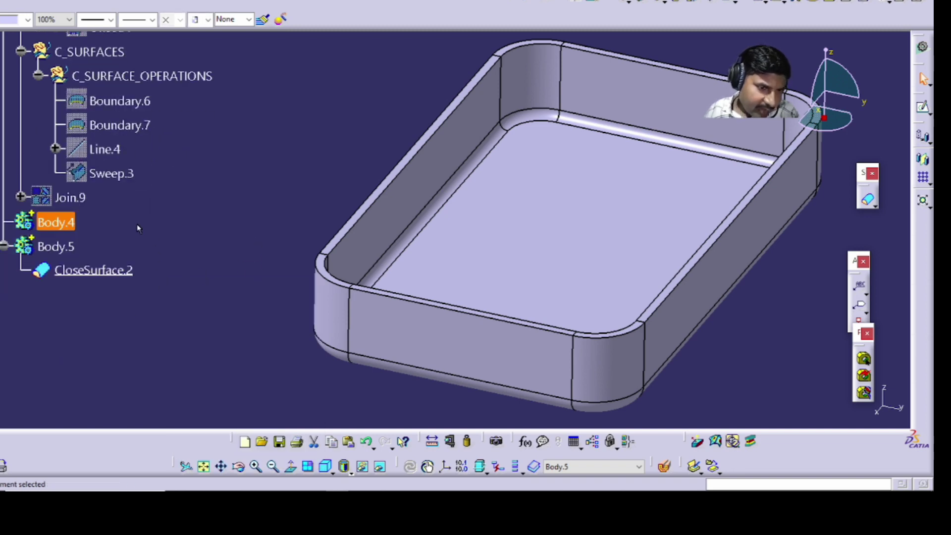
right_click(56, 223)
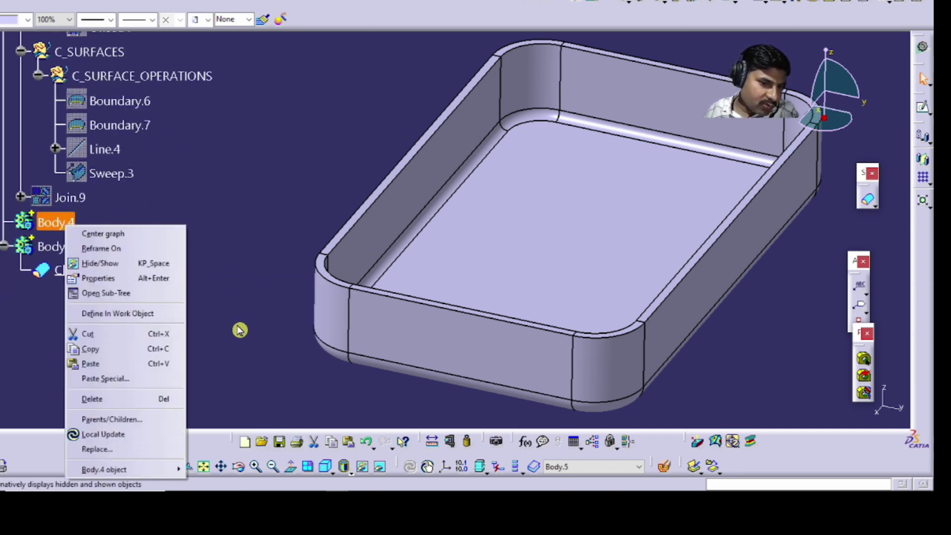
click(162, 313)
Add Body.5 to Body.4 with the Boolean Add operation
click(55, 246)
right_click(56, 246)
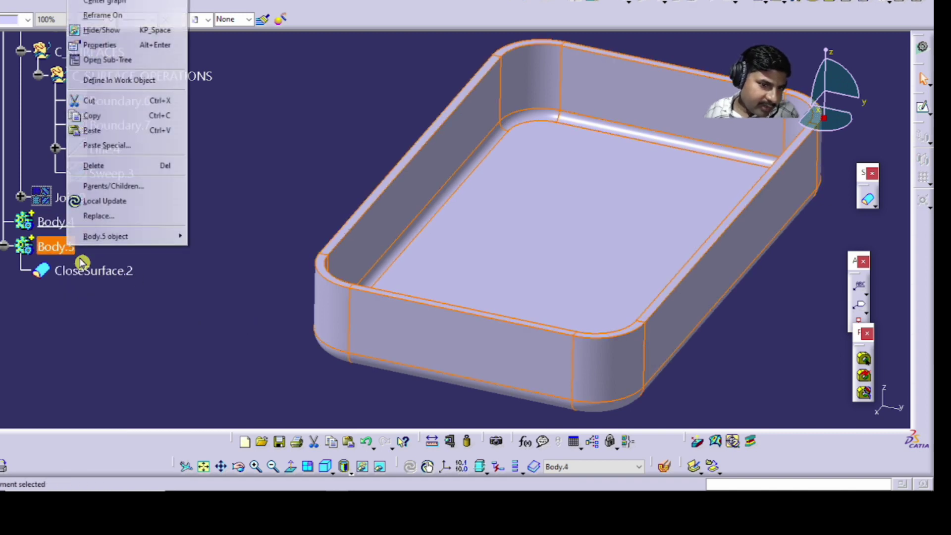
mouse_move(177, 236)
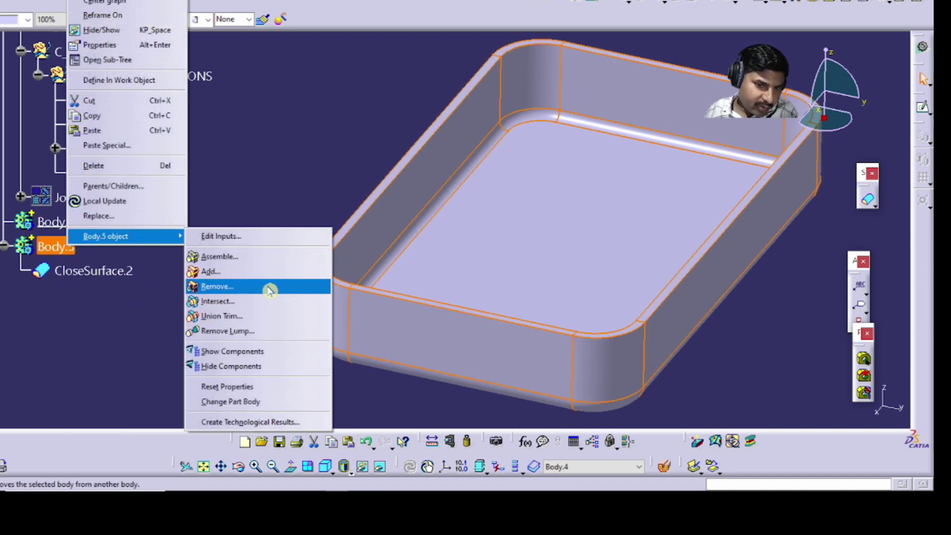
click(280, 268)
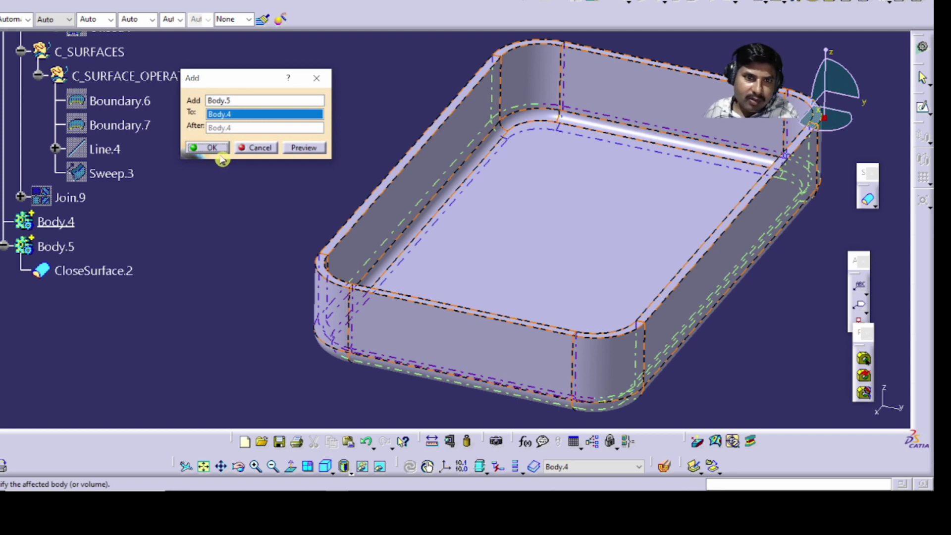
click(216, 148)
Show A_Surface_Style_Rev01_DCN_01_ECN_01 beside the finished solid
scroll(233, 256, up, 3)
middle_drag(493, 208, 431, 278)
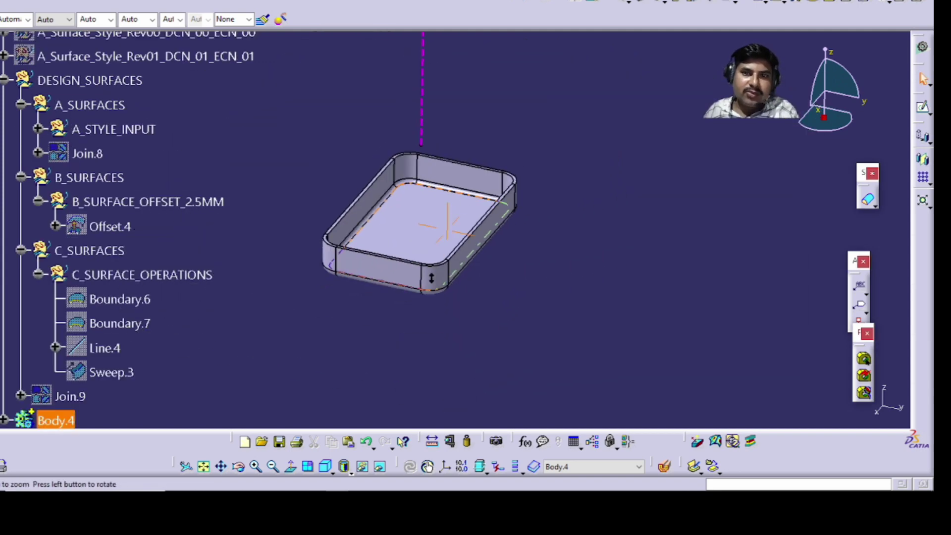
middle_drag(499, 245, 432, 254)
scroll(220, 112, up, 2)
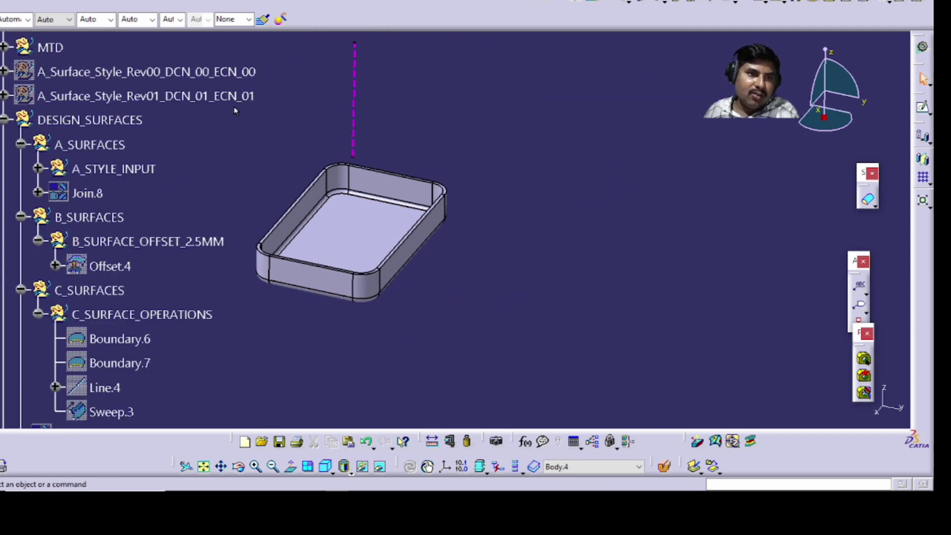
click(224, 99)
right_click(223, 99)
click(243, 137)
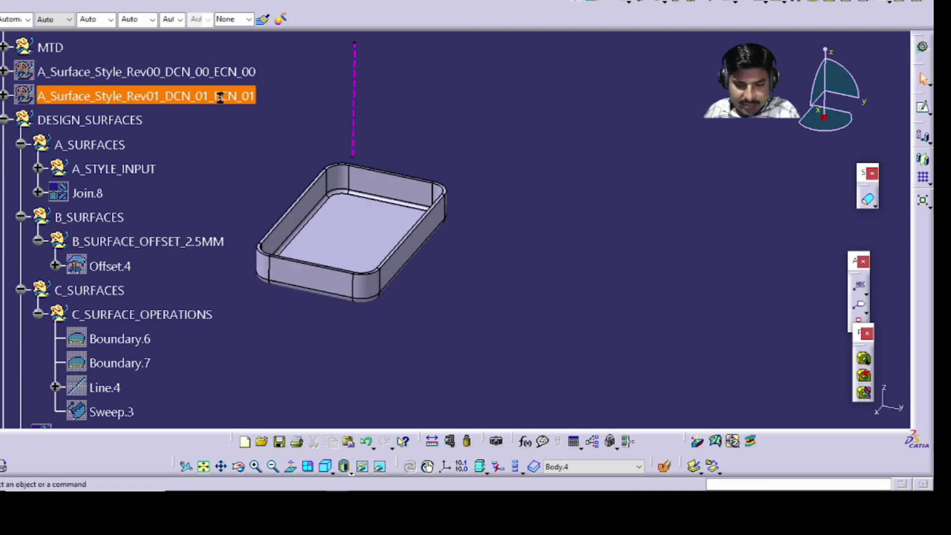
middle_drag(503, 281, 523, 224)
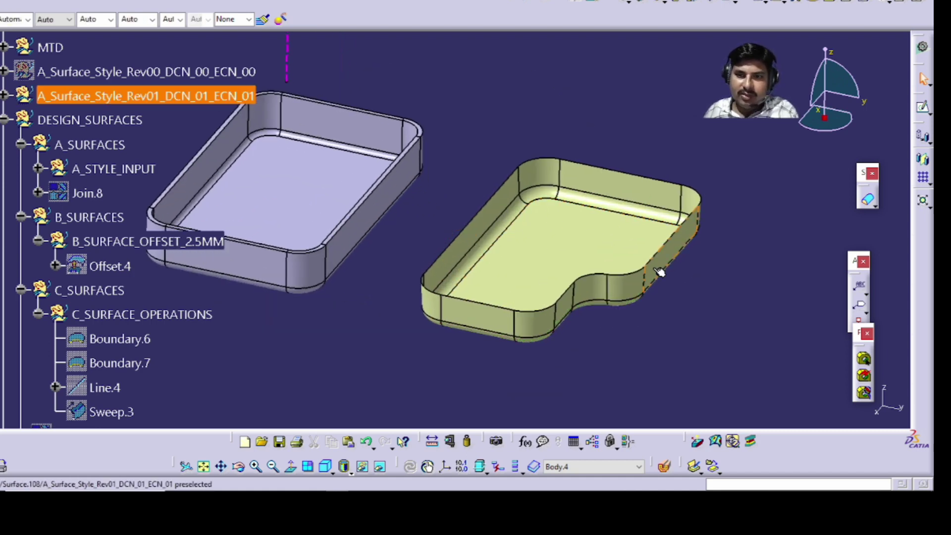
middle_drag(199, 286, 231, 289)
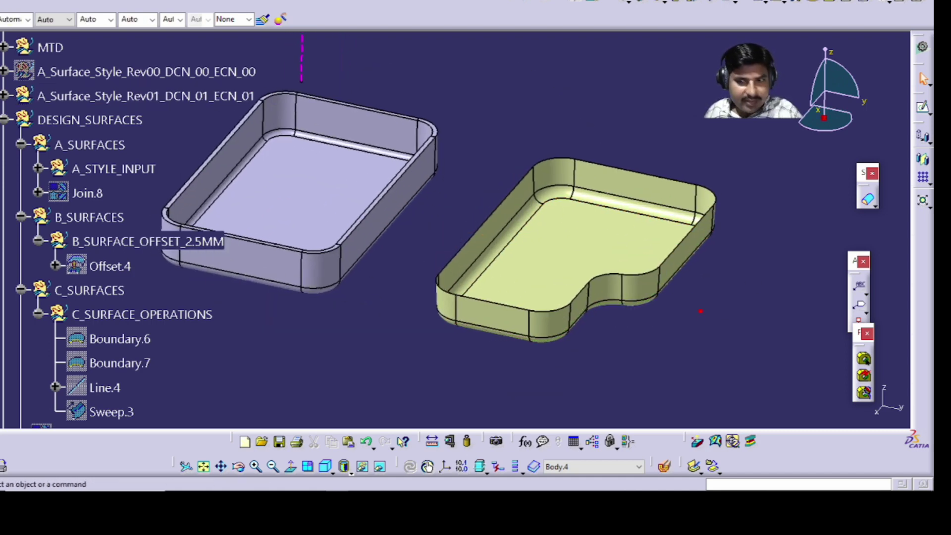
drag(629, 276, 664, 339)
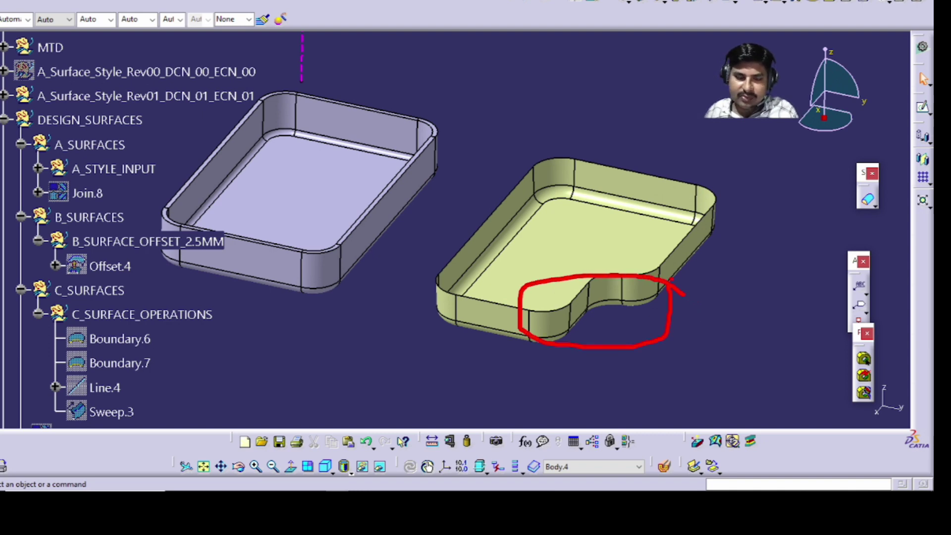
key(Escape)
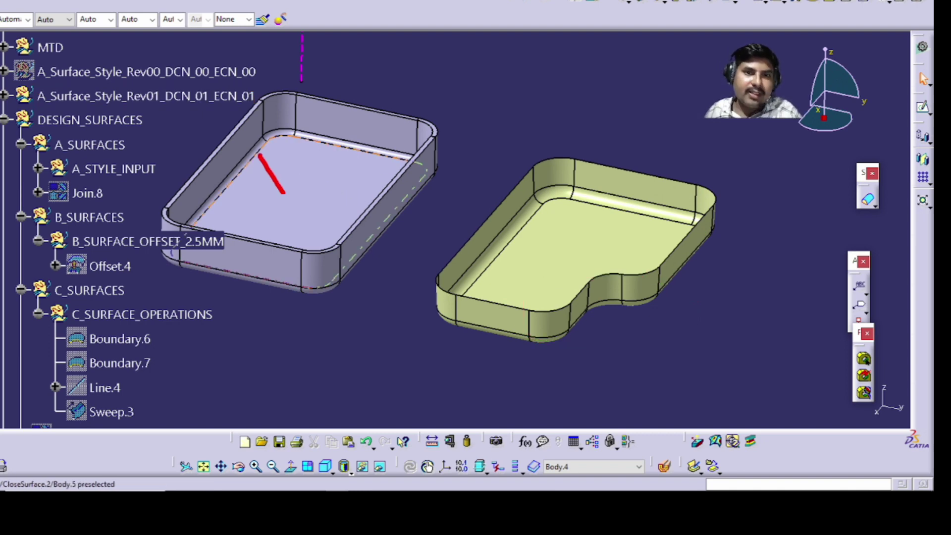
drag(284, 192, 400, 63)
key(Escape)
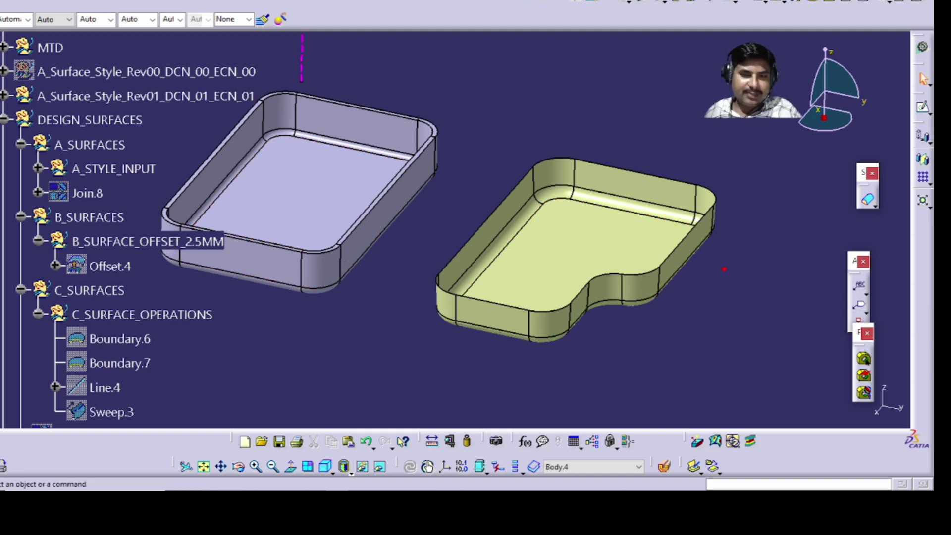
mouse_move(682, 247)
mouse_down()
mouse_move(534, 296)
mouse_move(703, 243)
mouse_up()
key(Escape)
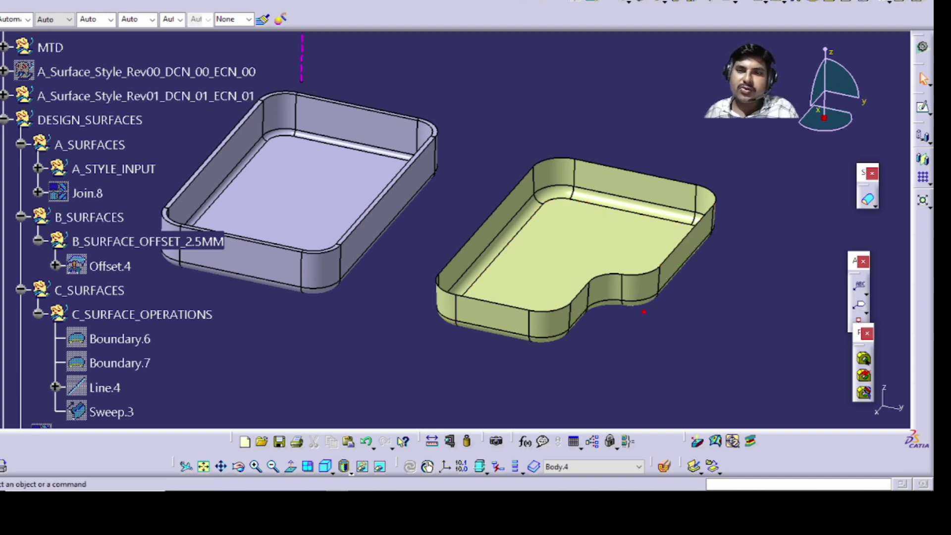
Show A_Surface_Style_Rev00_DCN_00_ECN_00 briefly, examine the Surface.1 it contains, and hide the set again
right_click(100, 70)
key(Escape)
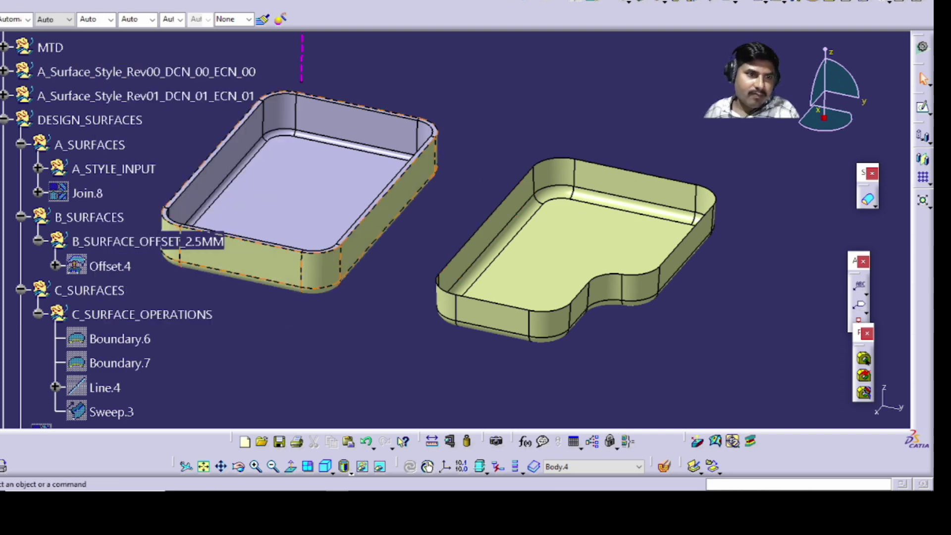
click(3, 72)
click(92, 97)
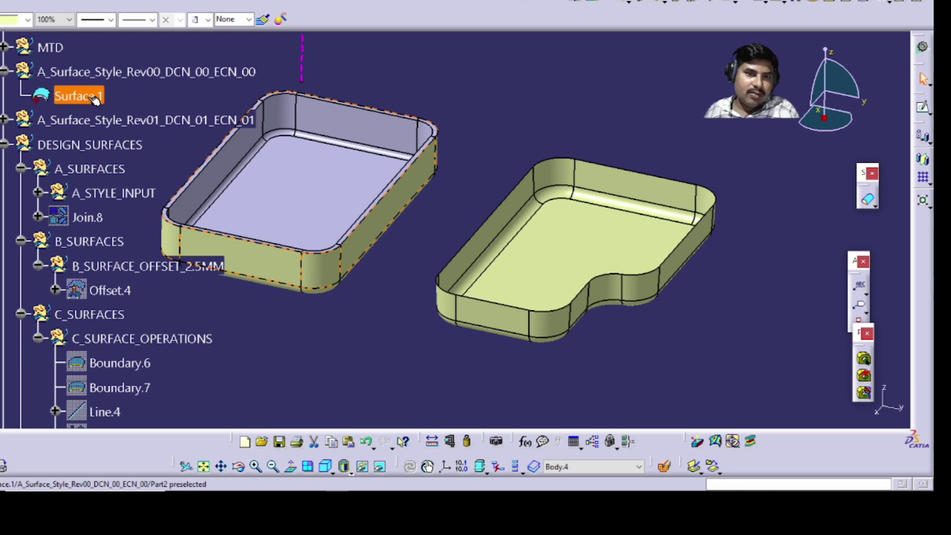
right_click(100, 71)
click(126, 111)
click(4, 71)
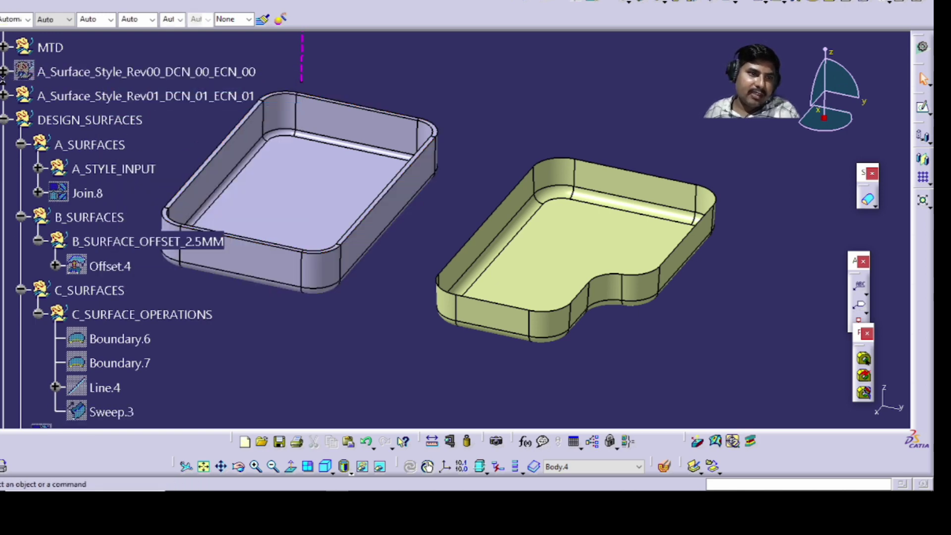
Expand A_Surface_Style_Rev01_DCN_01_ECN_01, make it the work object and switch to the surface design workbench
click(4, 95)
click(129, 96)
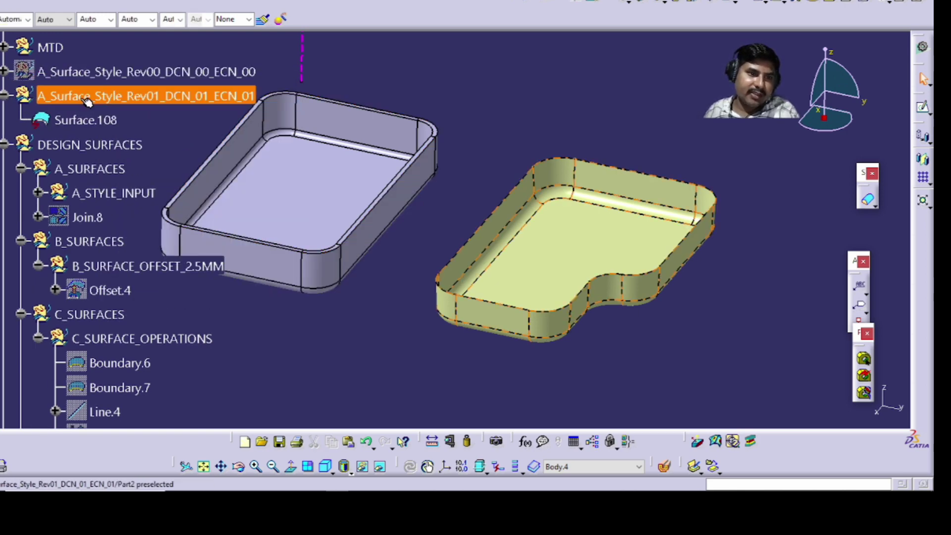
right_click(130, 97)
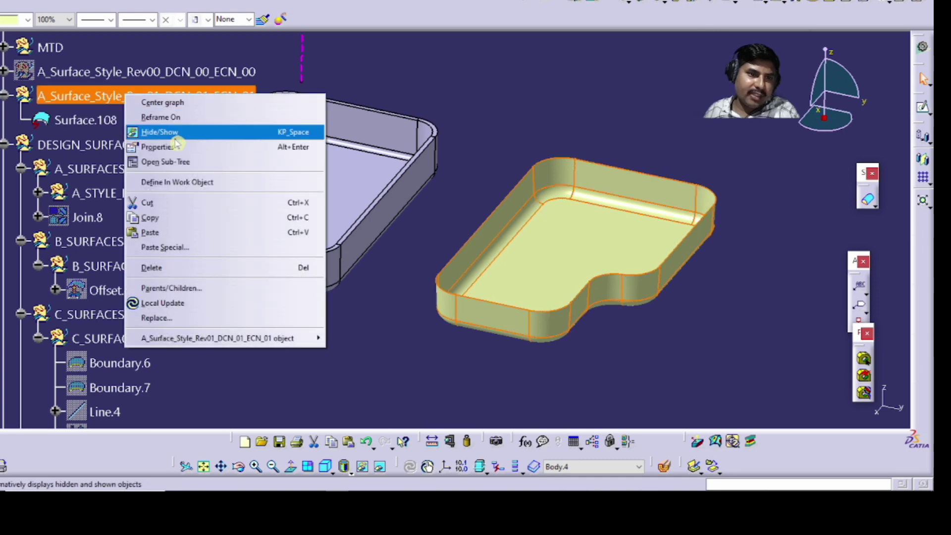
click(230, 183)
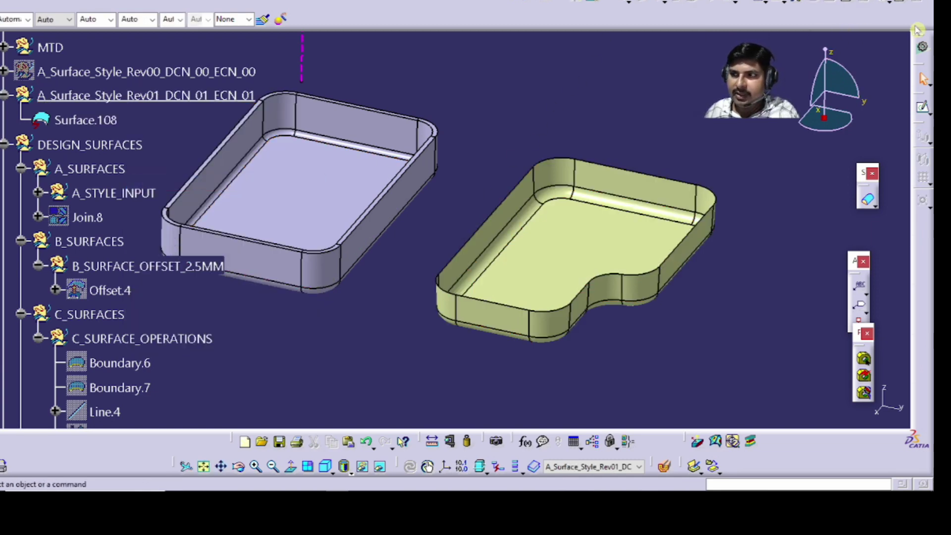
click(922, 46)
click(776, 211)
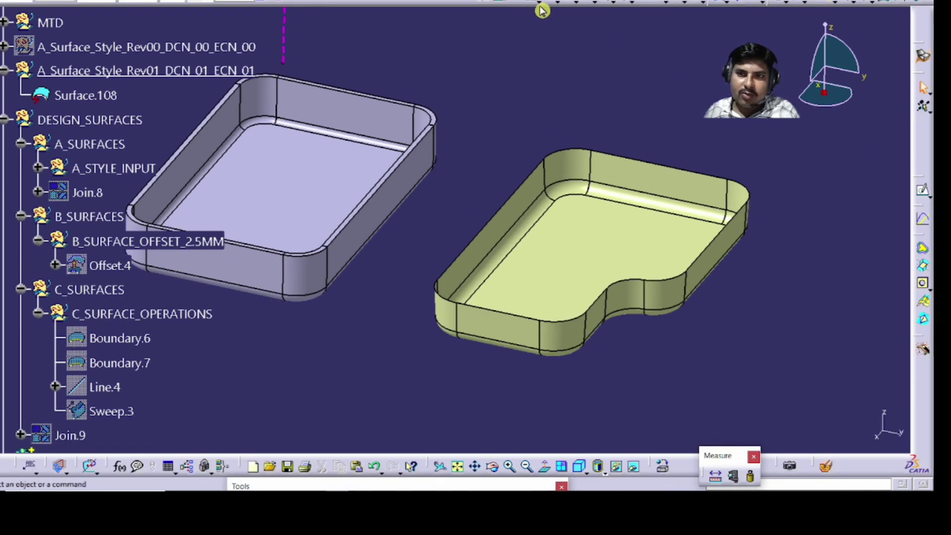
Disassemble Surface.108 into all its cells and hide the original surface
click(540, 5)
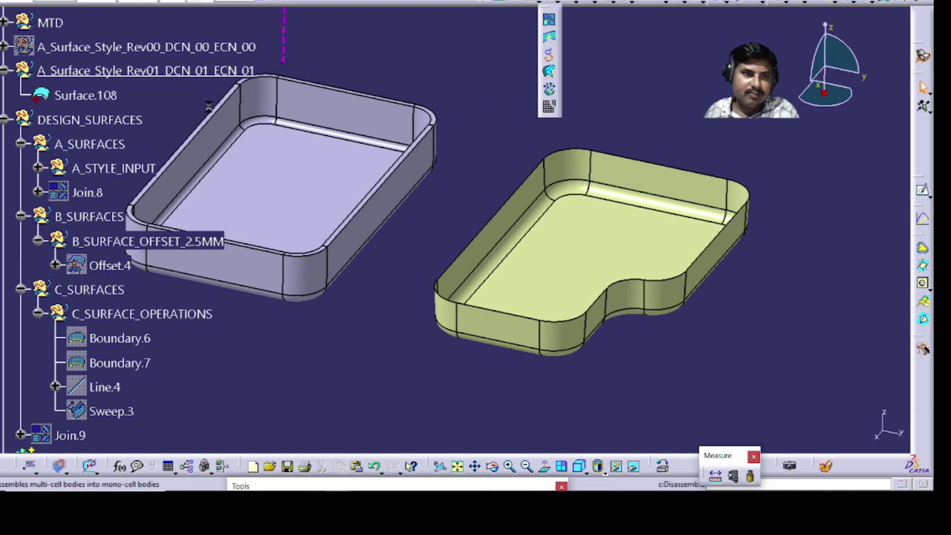
click(85, 95)
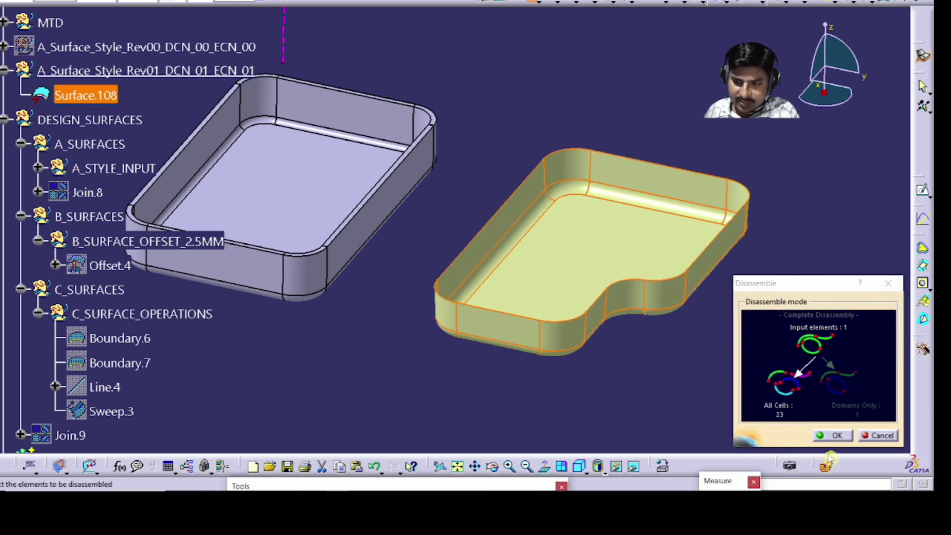
click(834, 436)
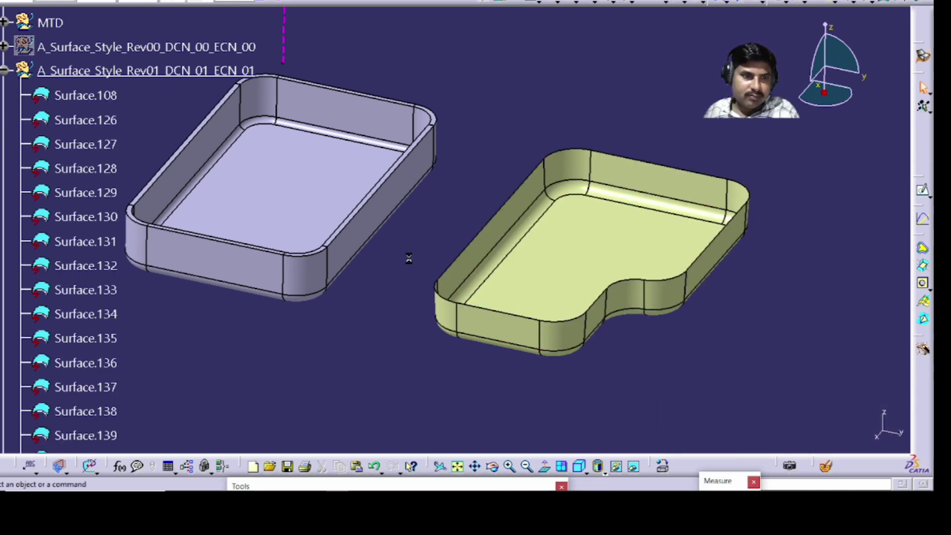
right_click(105, 94)
key(Escape)
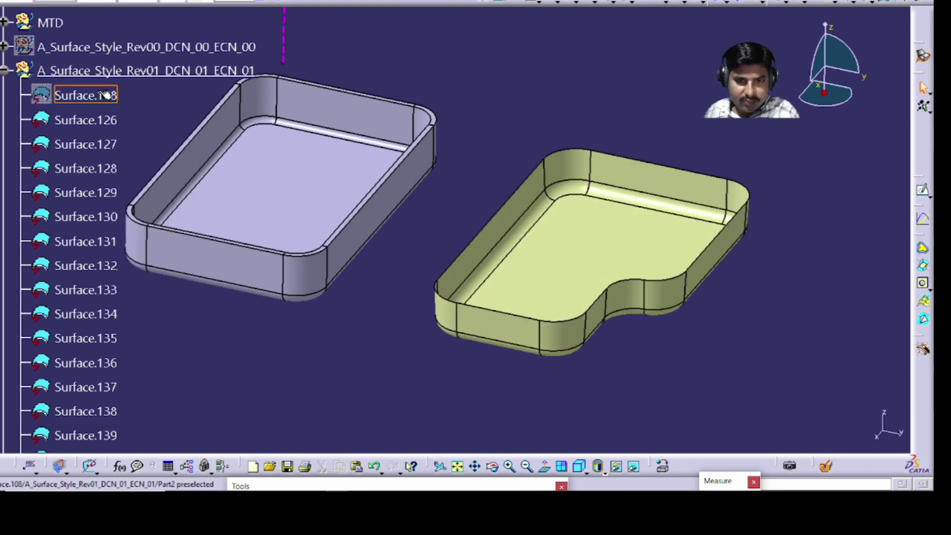
Join Surface.126 through Surface.148 of the Rev01 style set into one surface with an increased merging distance
click(539, 2)
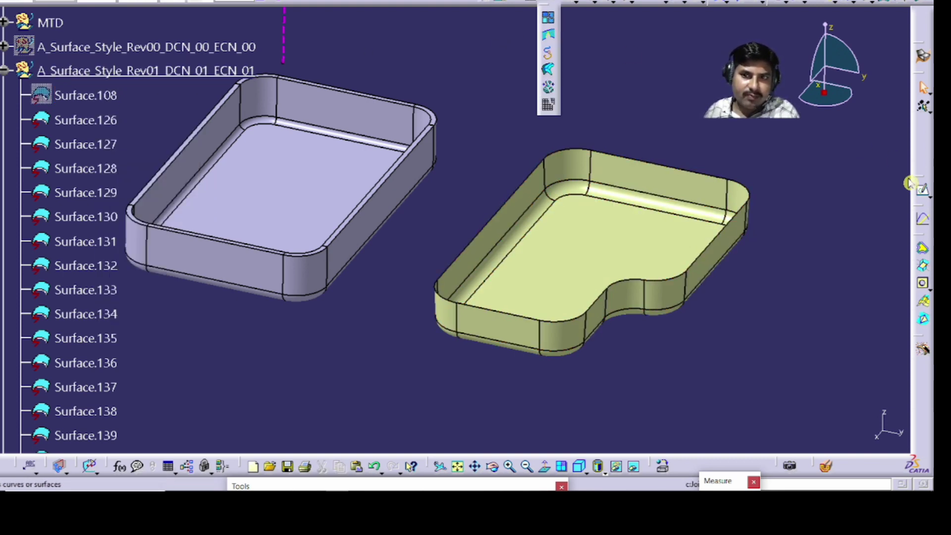
click(549, 21)
click(98, 122)
scroll(136, 250, down, 7)
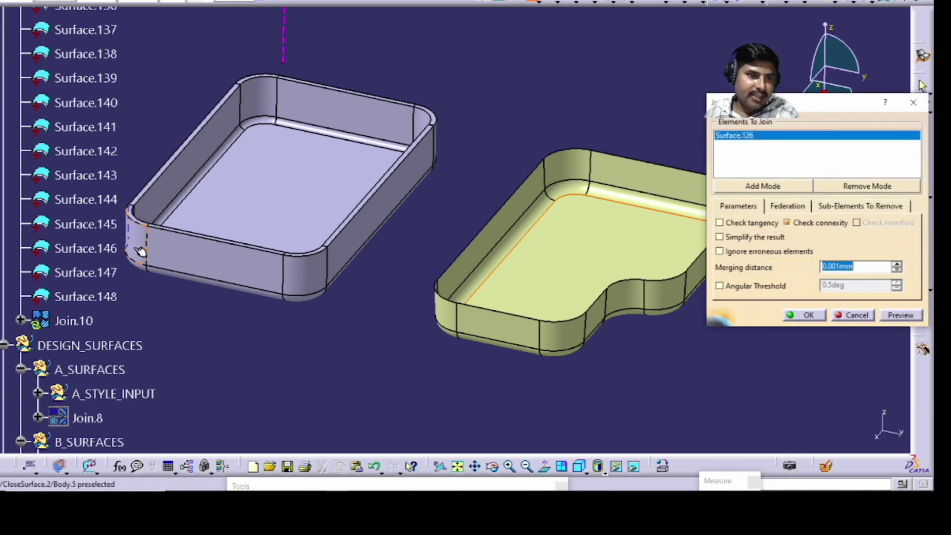
shift+click(101, 163)
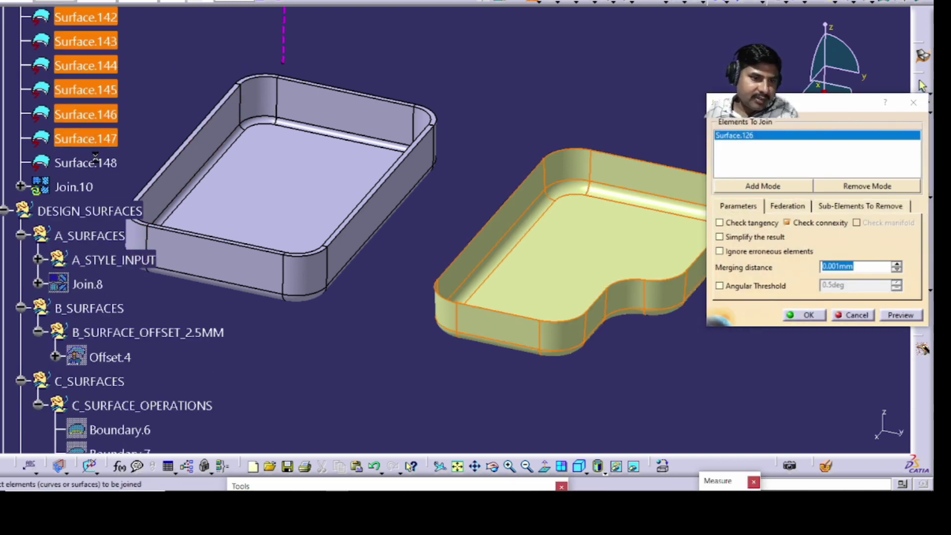
click(835, 265)
key(BackSpace)
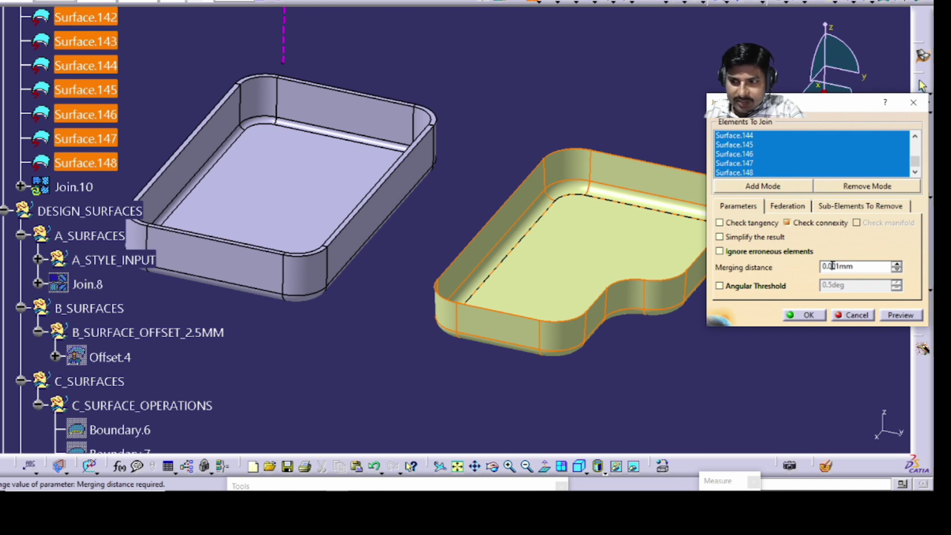
key(Return)
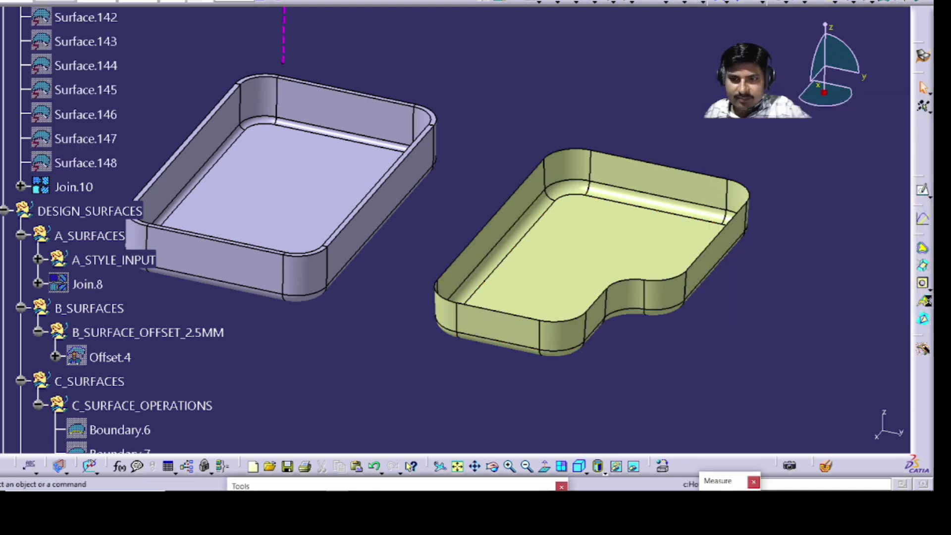
Start replacing Join.8 in A_SURFACES with the joined Rev01 surface Join.10
scroll(149, 233, down, 5)
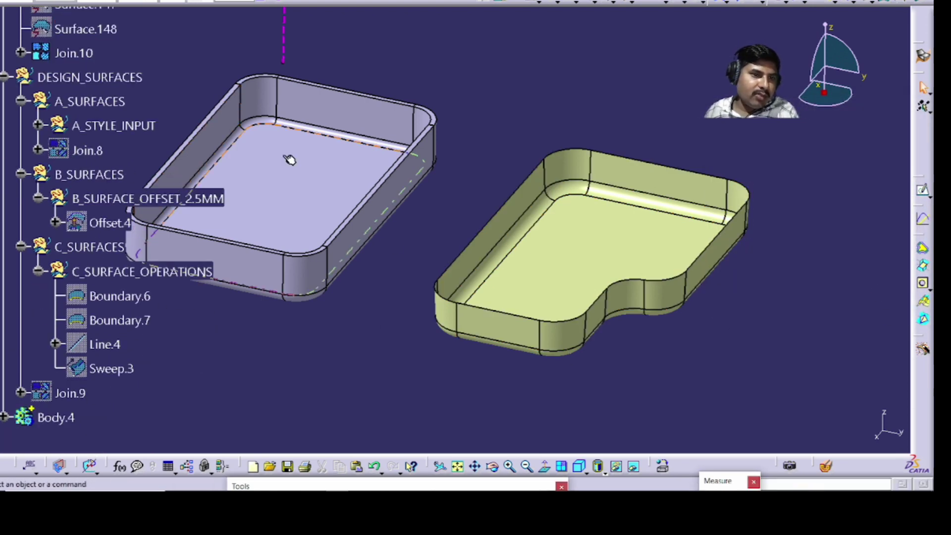
middle_drag(420, 222, 423, 229)
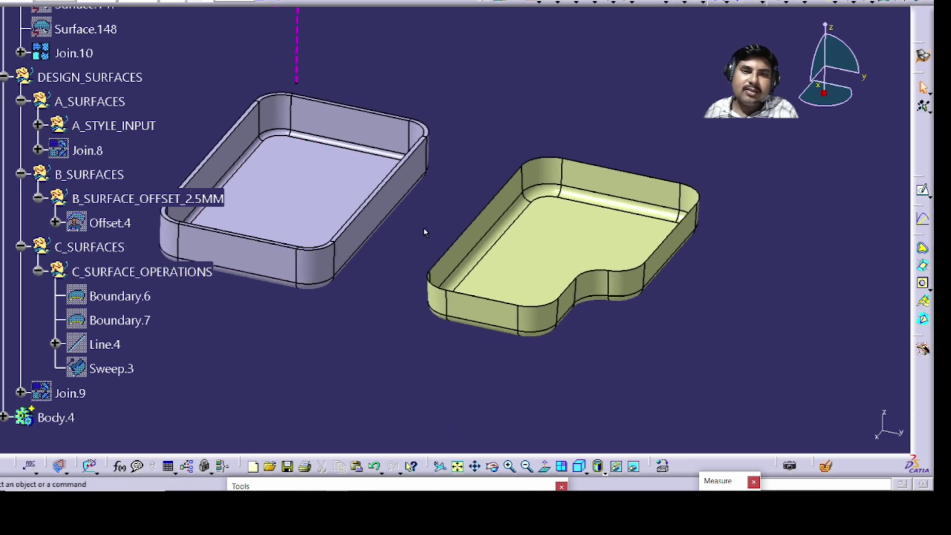
right_click(77, 151)
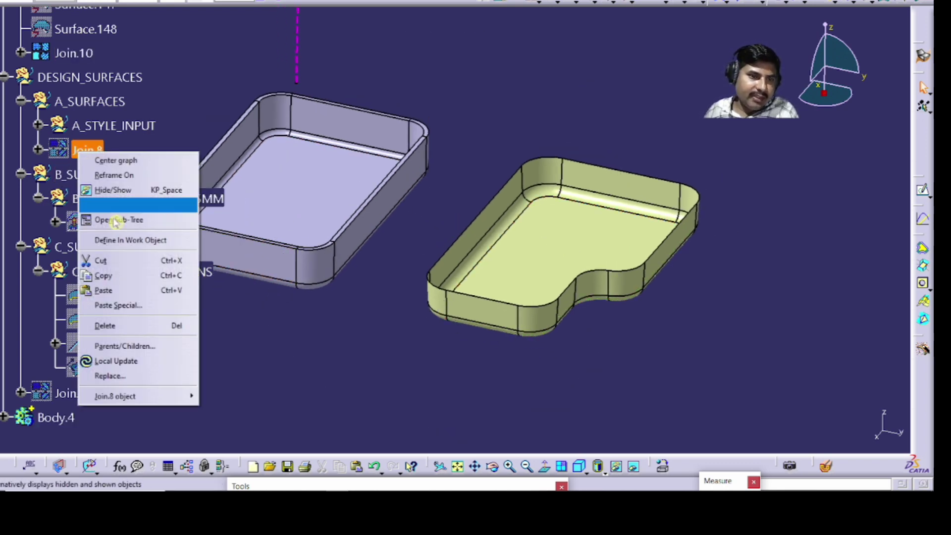
click(166, 375)
click(73, 53)
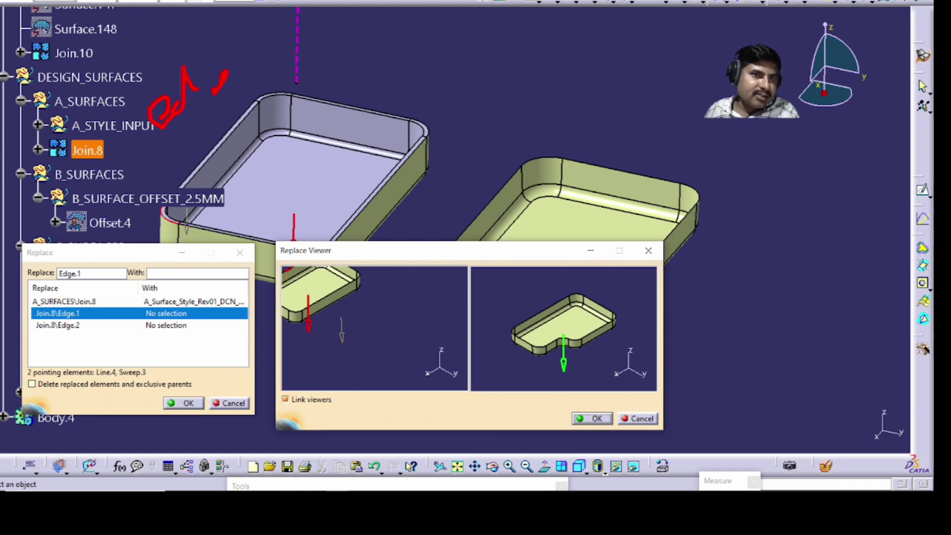
drag(187, 159, 175, 175)
drag(204, 151, 239, 117)
drag(151, 163, 269, 112)
drag(154, 134, 221, 95)
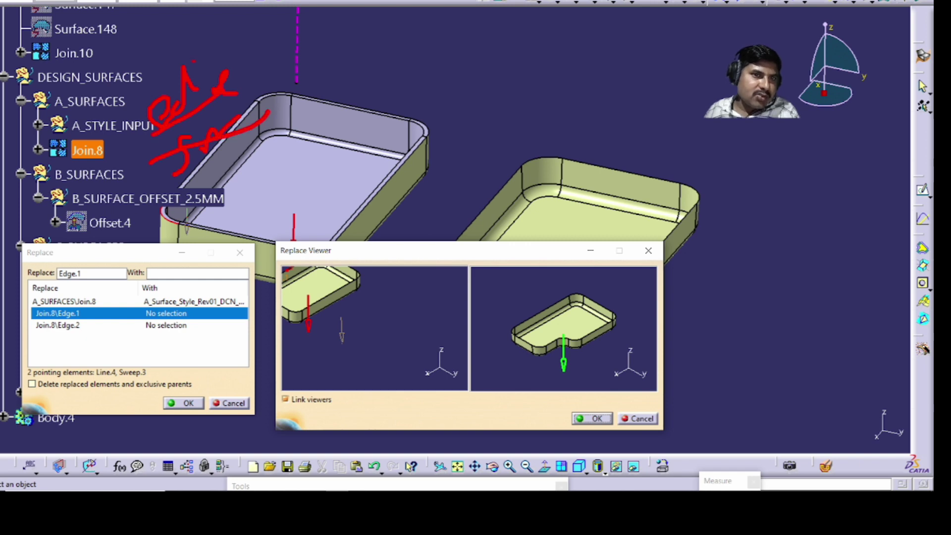
key(Escape)
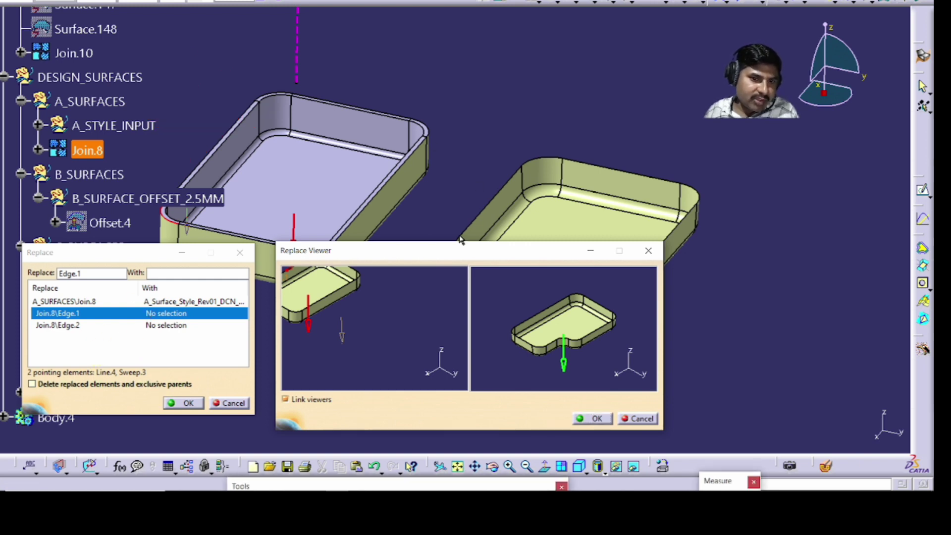
Map Edge.1 of Join.8 to the matching upper edge of the rounded corner on Join.10
mouse_move(335, 293)
middle_down()
mouse_move(372, 338)
mouse_move(385, 336)
mouse_move(384, 312)
middle_up()
click(385, 336)
middle_drag(513, 169, 470, 66)
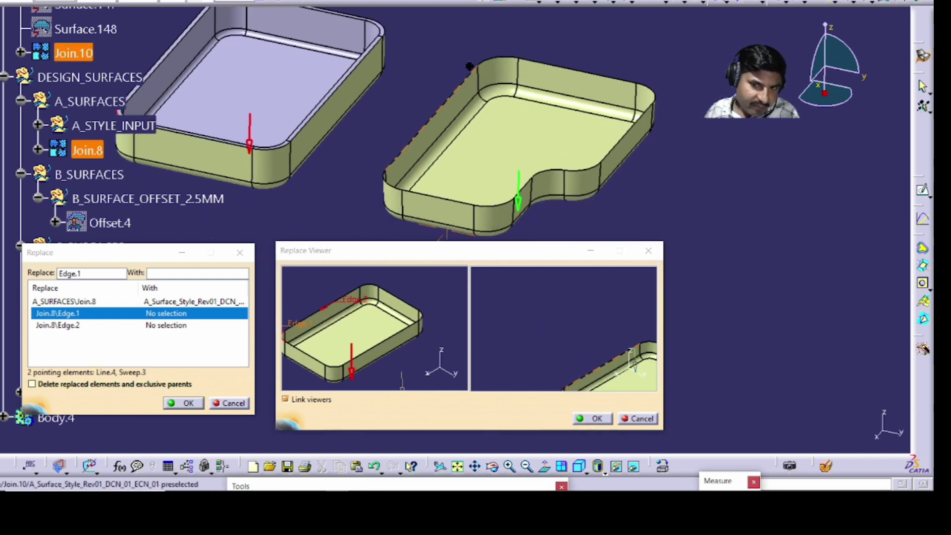
middle_drag(338, 364, 397, 341)
middle_drag(218, 168, 356, 210)
click(356, 210)
middle_drag(355, 210, 463, 85)
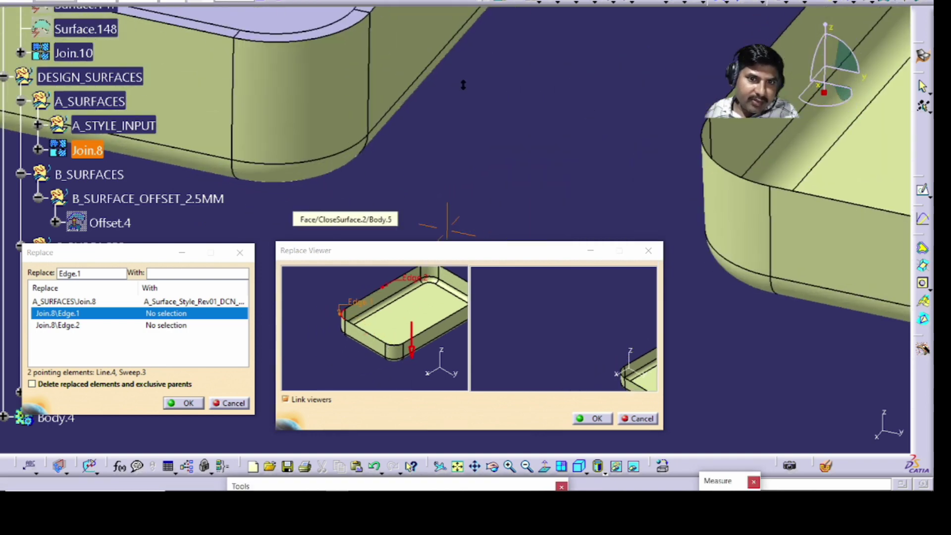
middle_drag(191, 158, 326, 188)
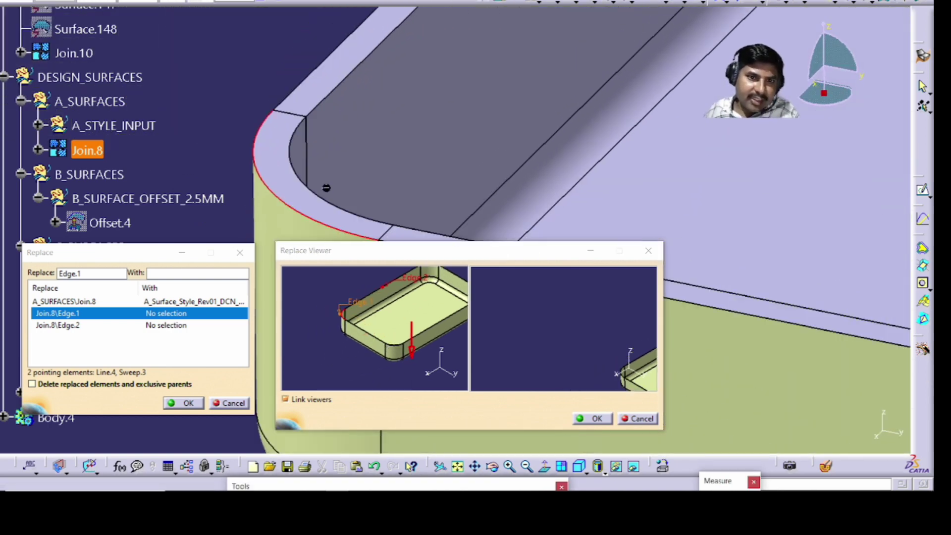
scroll(614, 162, down, 8)
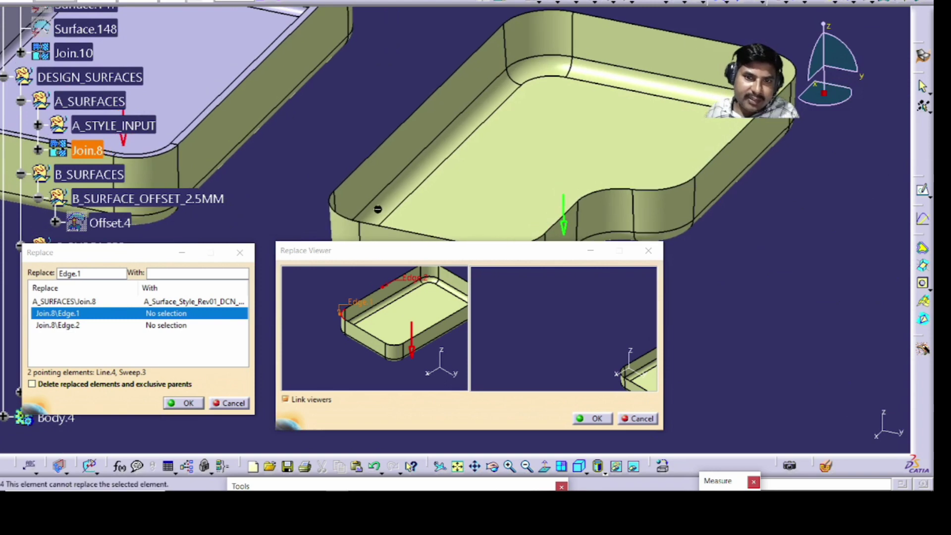
click(348, 219)
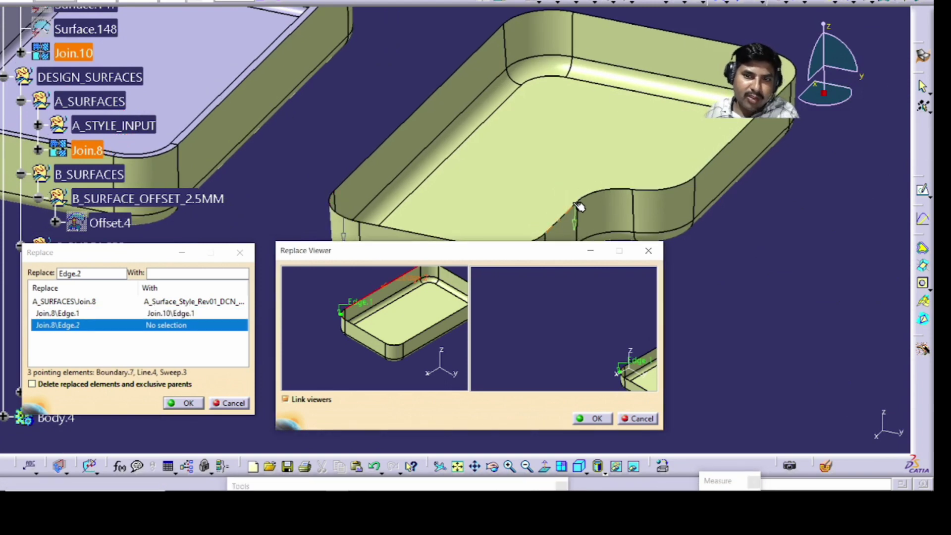
Map Edge.2 of Join.8 to the matching long straight upper edge on Join.10
middle_drag(234, 108, 626, 272)
middle_drag(444, 215, 310, 148)
middle_drag(362, 356, 371, 340)
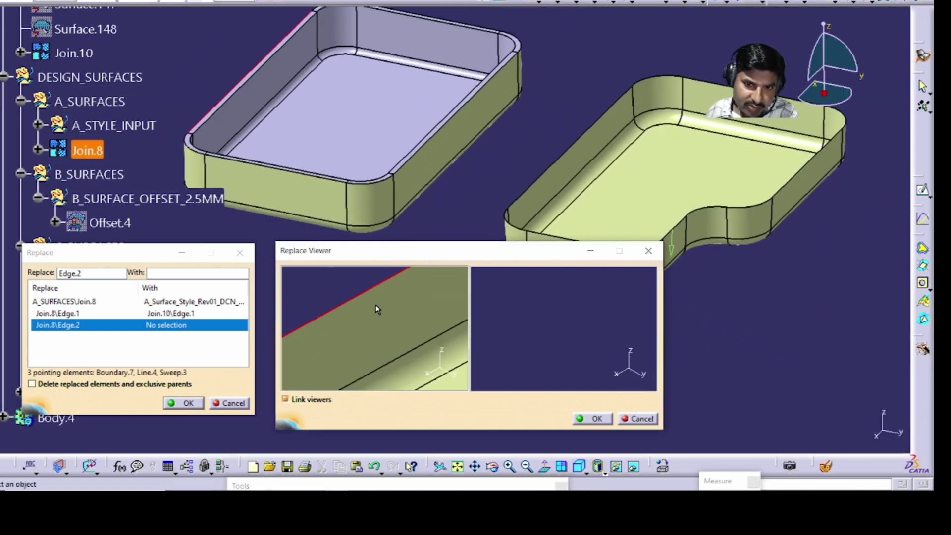
middle_drag(595, 119, 342, 149)
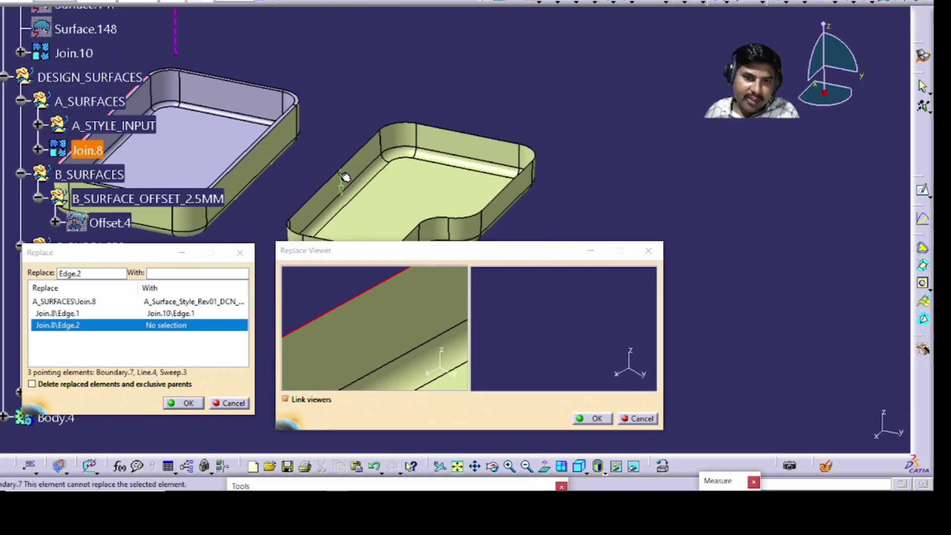
click(341, 174)
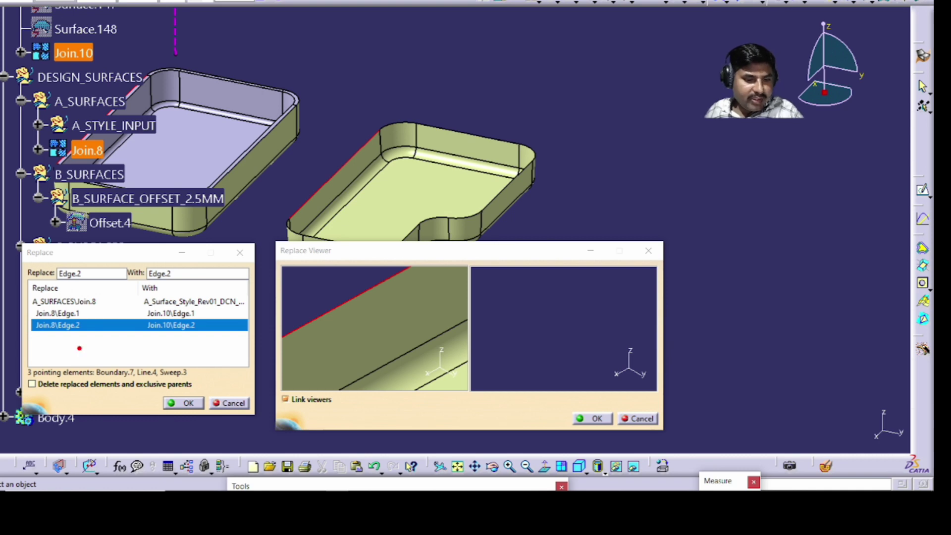
drag(102, 283, 91, 392)
drag(81, 360, 92, 391)
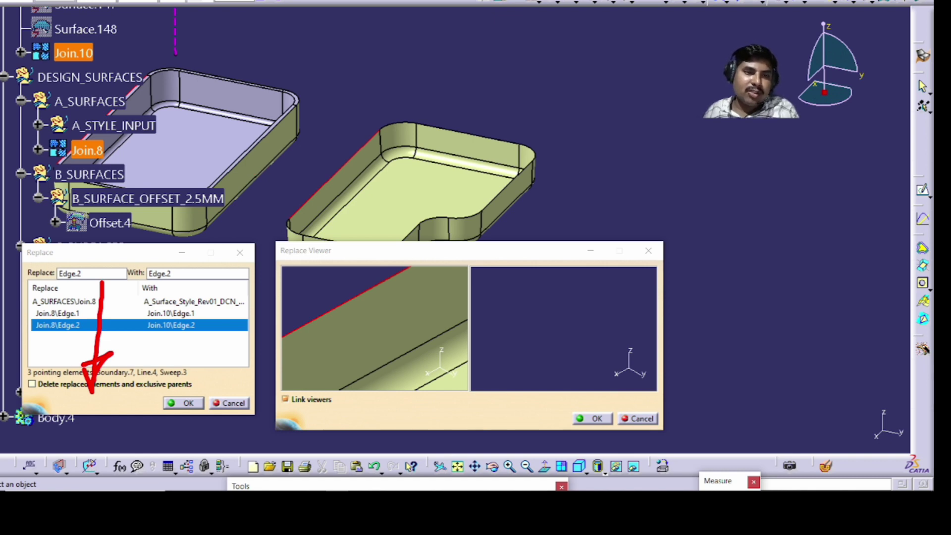
key(Escape)
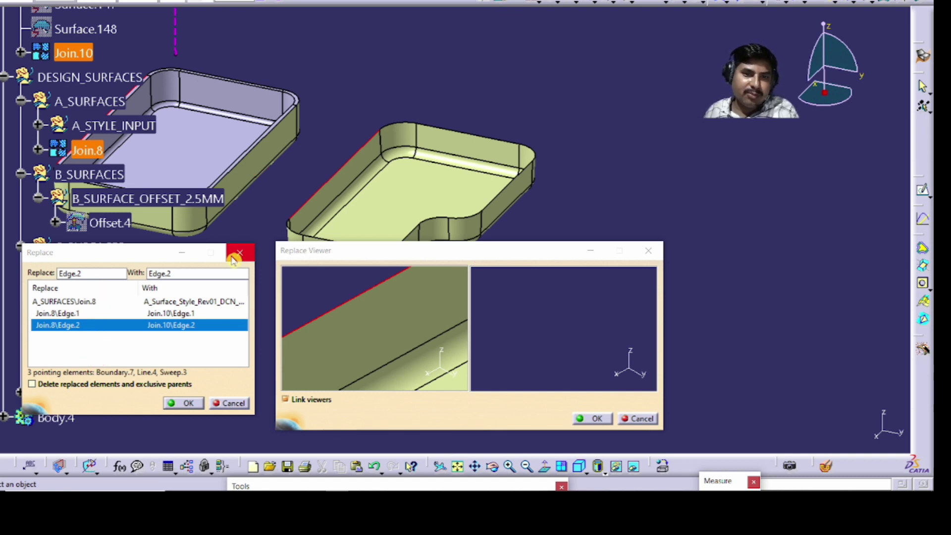
Apply the replacement of Join.8 to the dependent features and hide Join.10
click(596, 419)
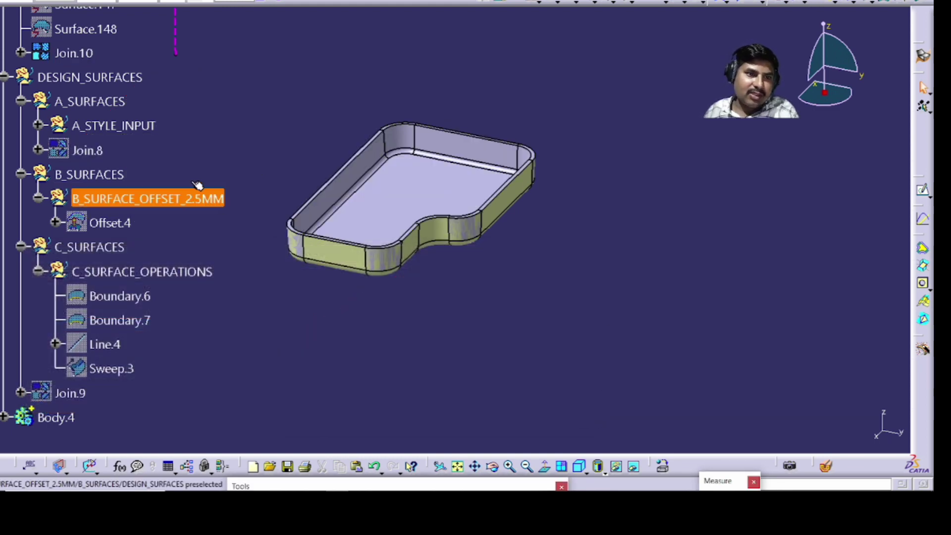
right_click(72, 56)
key(h)
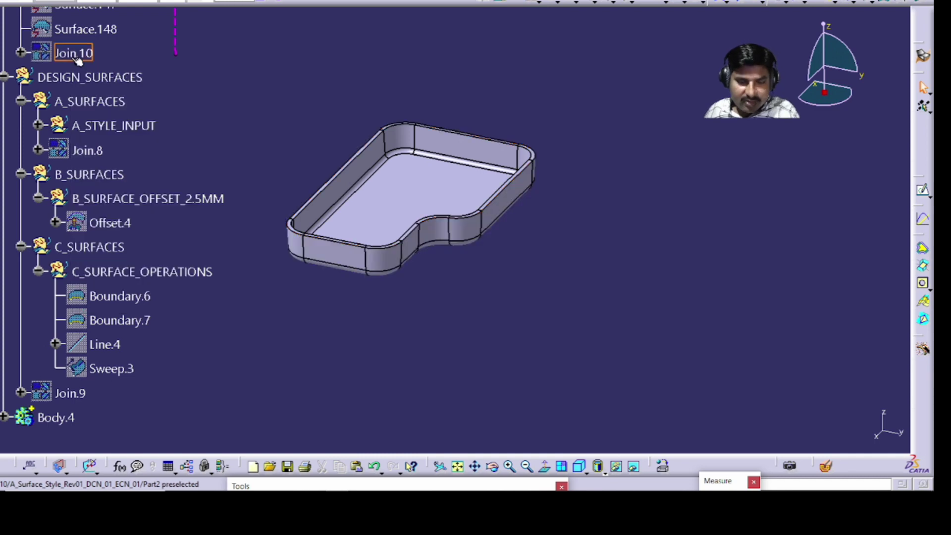
middle_drag(361, 252, 435, 262)
scroll(426, 246, down, 1)
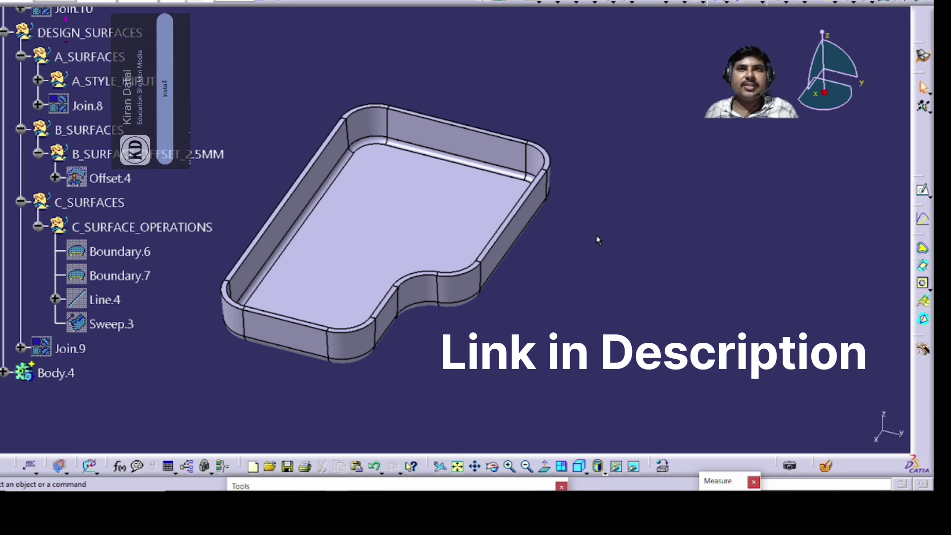
mouse_move(372, 282)
middle_down()
mouse_move(328, 292)
mouse_move(359, 295)
middle_up()
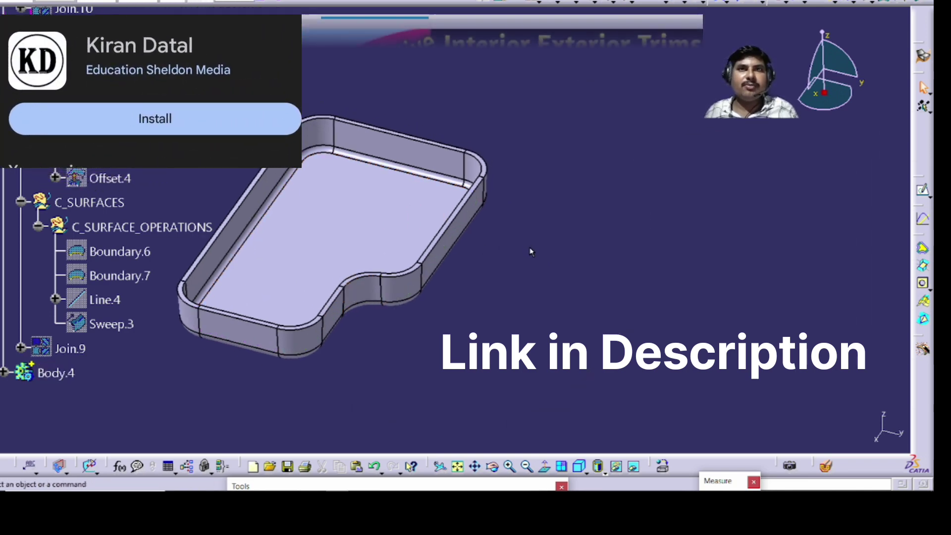